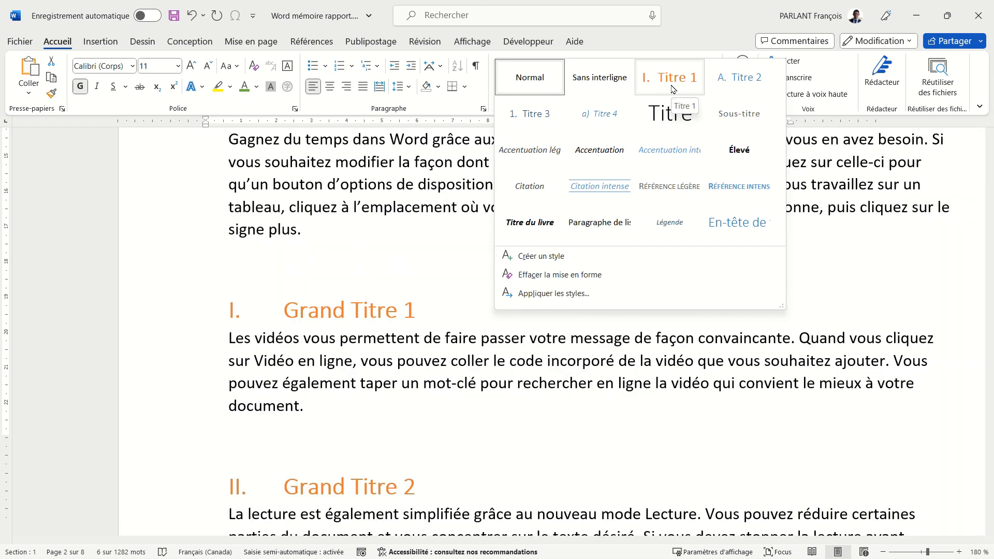
# - Apply the Titre 1 style to the selected text
pyautogui.click(671, 89)
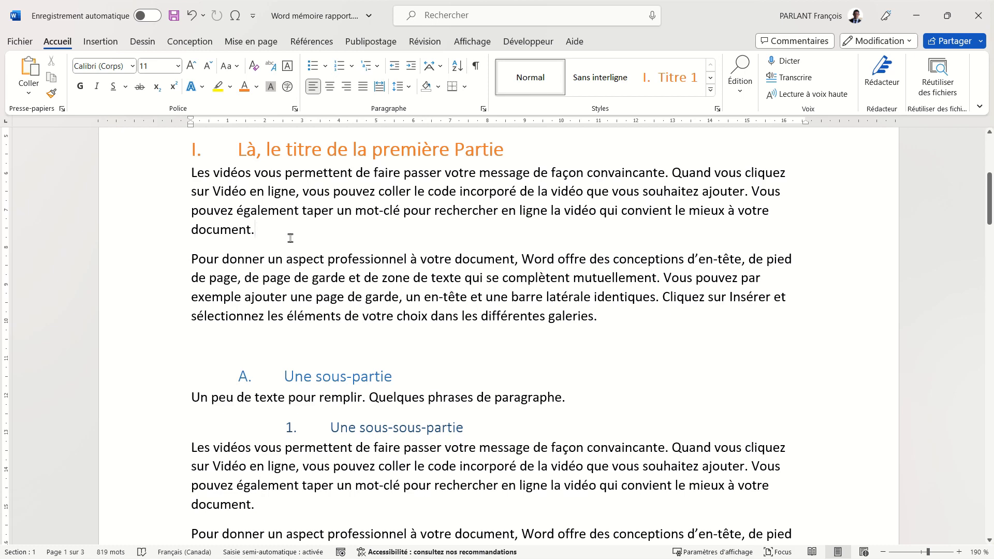
# - Paste the copied image of the Police group at the end of the first paragraph under "Là, le titre de la première Partie"
pyautogui.hotkey('ctrl', 'v')
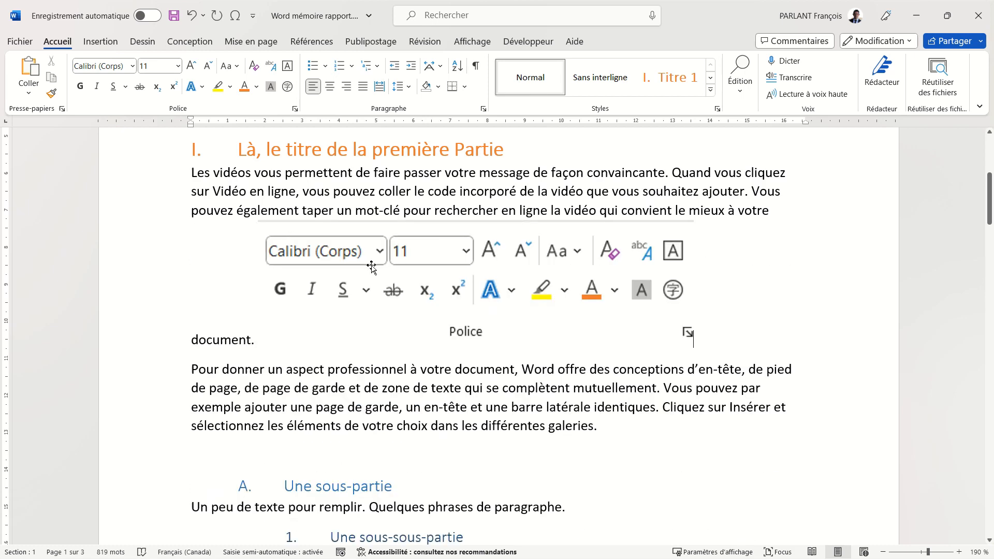
pyautogui.click(105, 42)
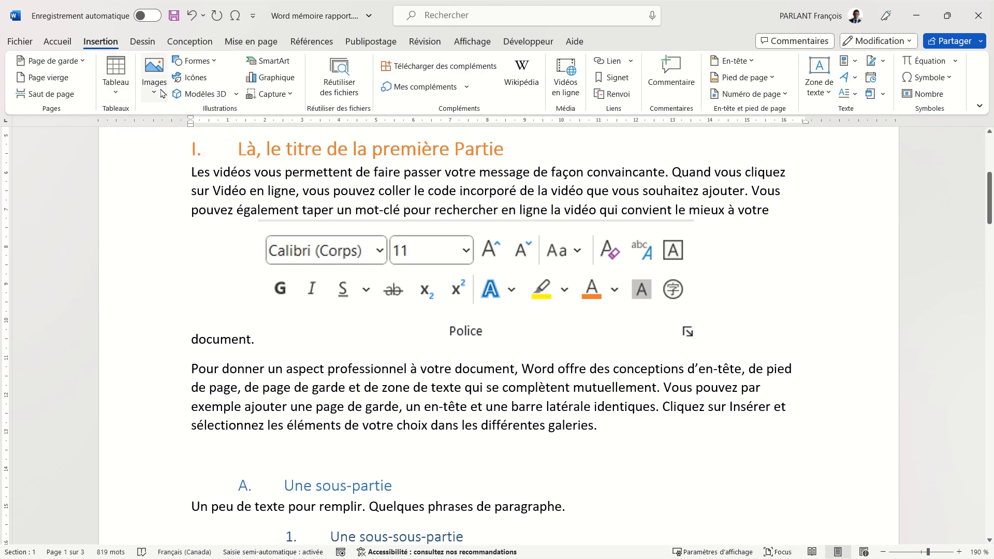
pyautogui.scroll(3, 485, 392)
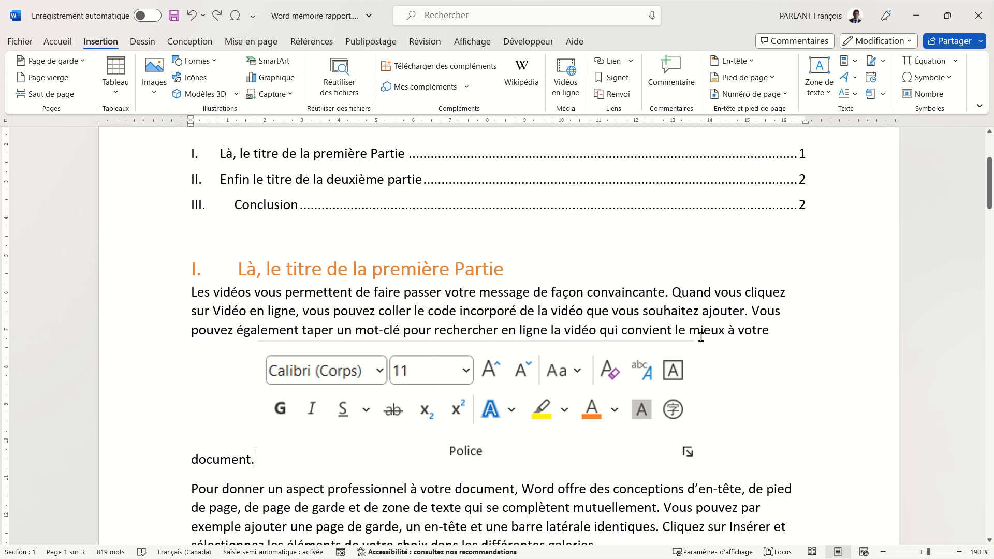
# - Try the square, tight, through, behind-text and in-front wrapping options on the pasted image, and set its wrapping to top and bottom
pyautogui.rightClick(601, 398)
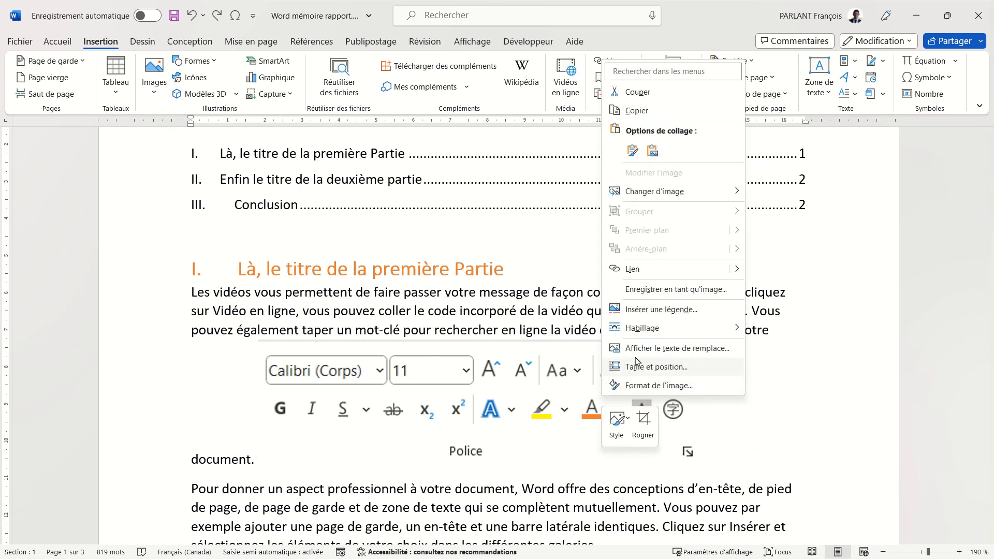
pyautogui.click(538, 382)
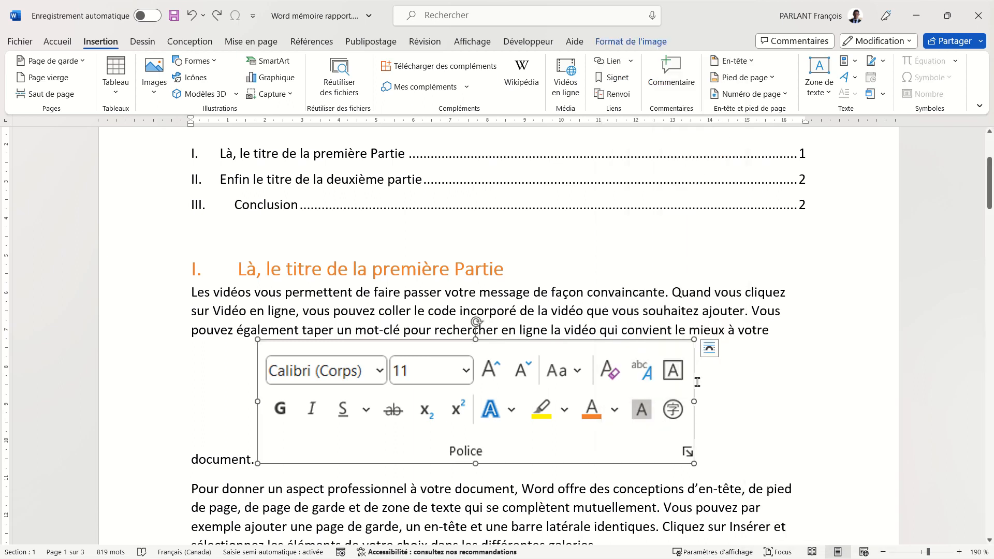
pyautogui.click(709, 350)
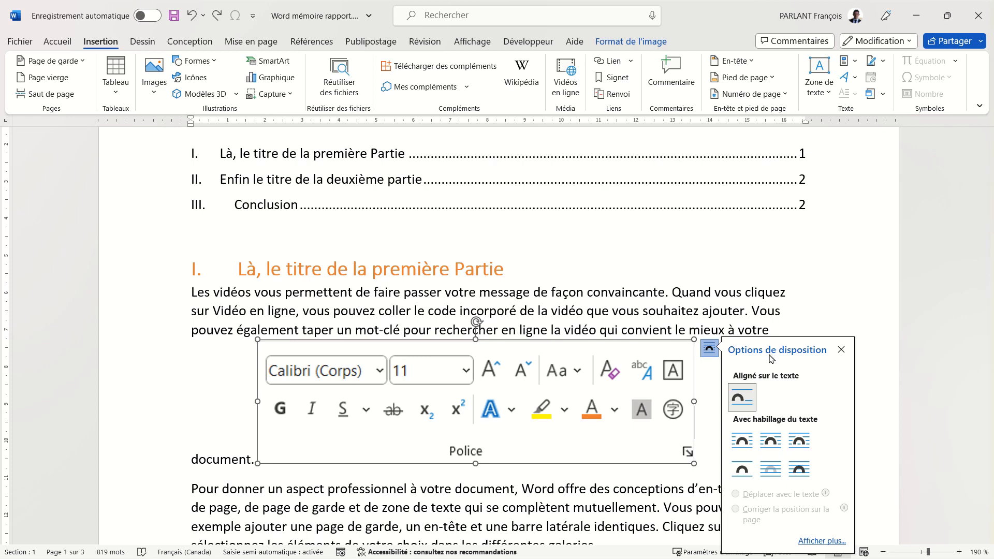
pyautogui.click(747, 443)
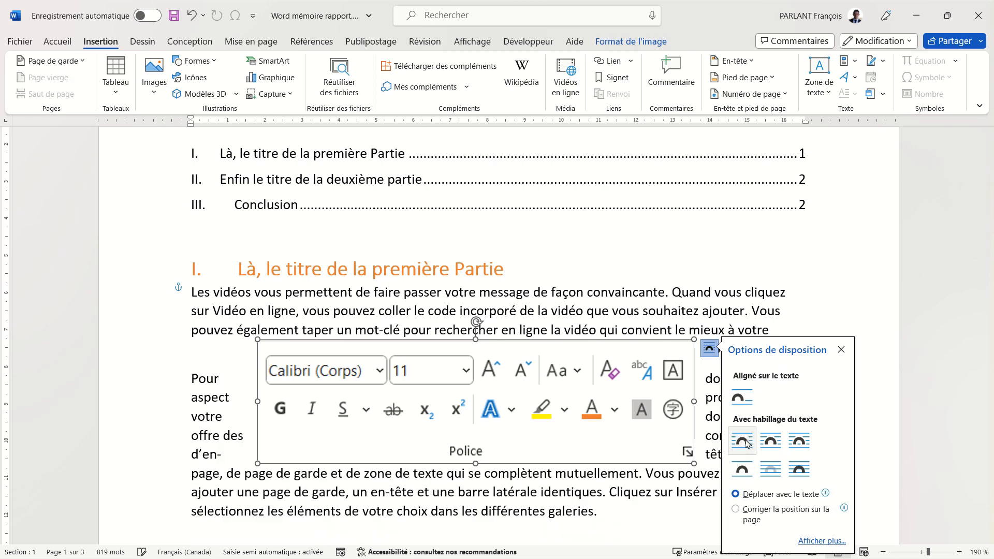
pyautogui.click(772, 443)
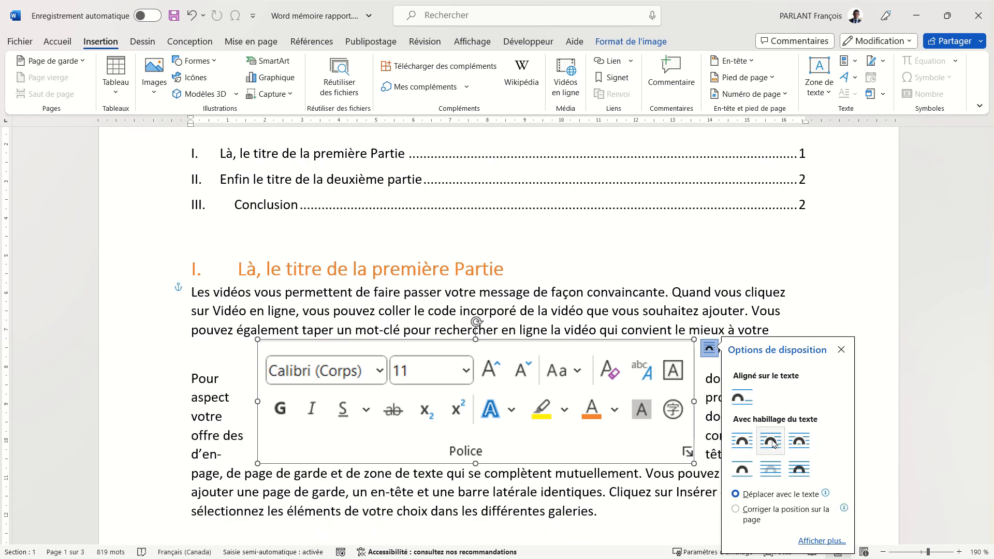
pyautogui.click(802, 444)
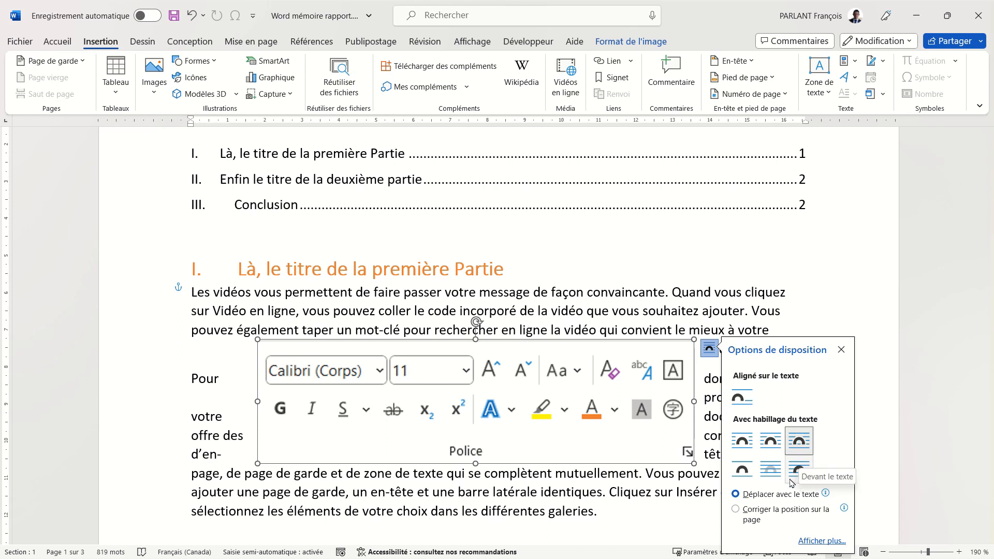
pyautogui.click(769, 474)
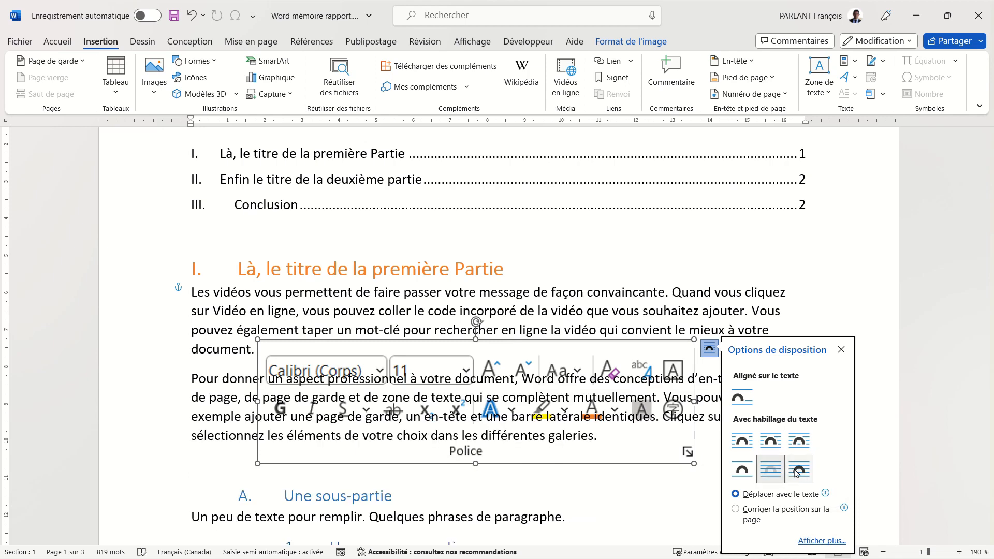
pyautogui.click(796, 471)
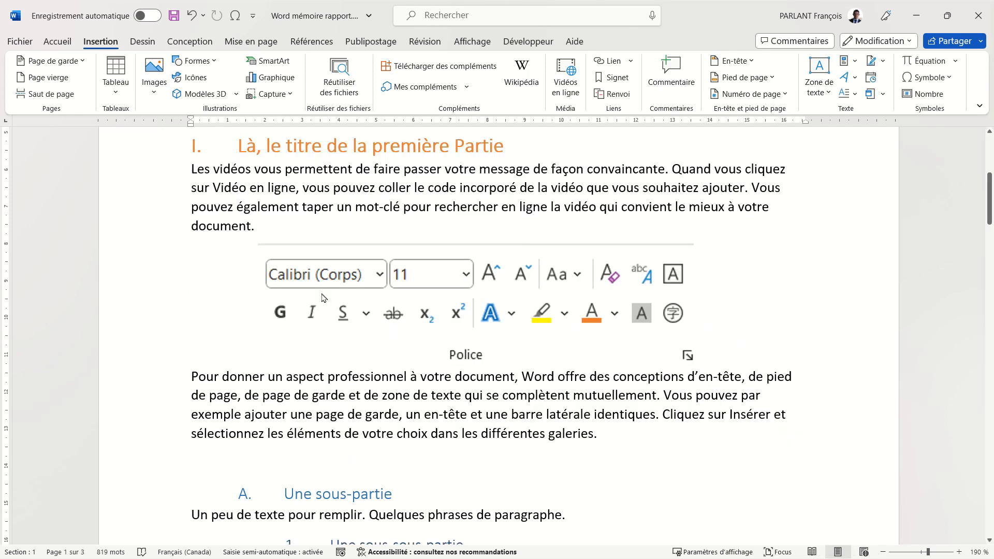
# - Add the caption "Figure 1 icônes accueil" below the image, with the Figure label and the position Sous la sélection
pyautogui.rightClick(424, 288)
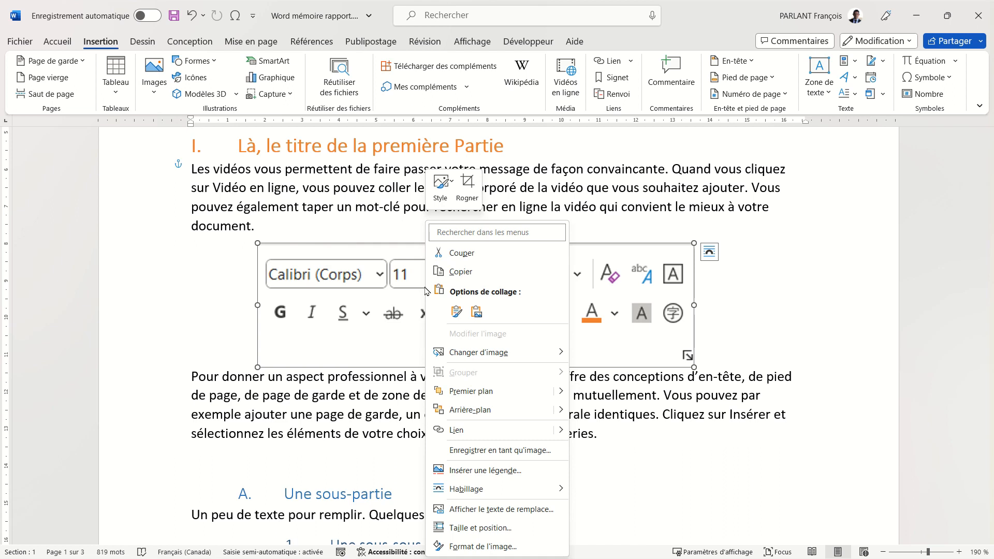
pyautogui.click(496, 470)
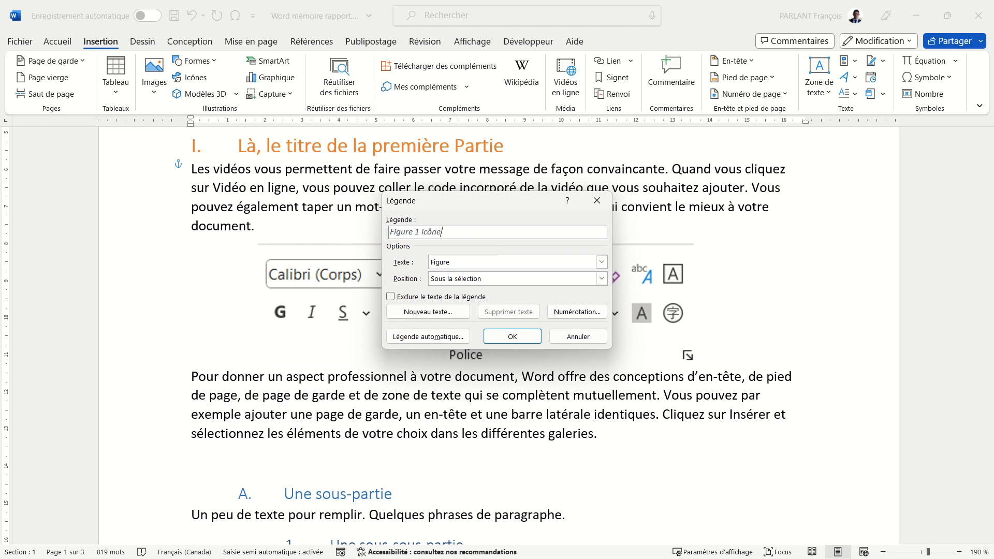
pyautogui.write('icônes accueil')
pyautogui.click(602, 263)
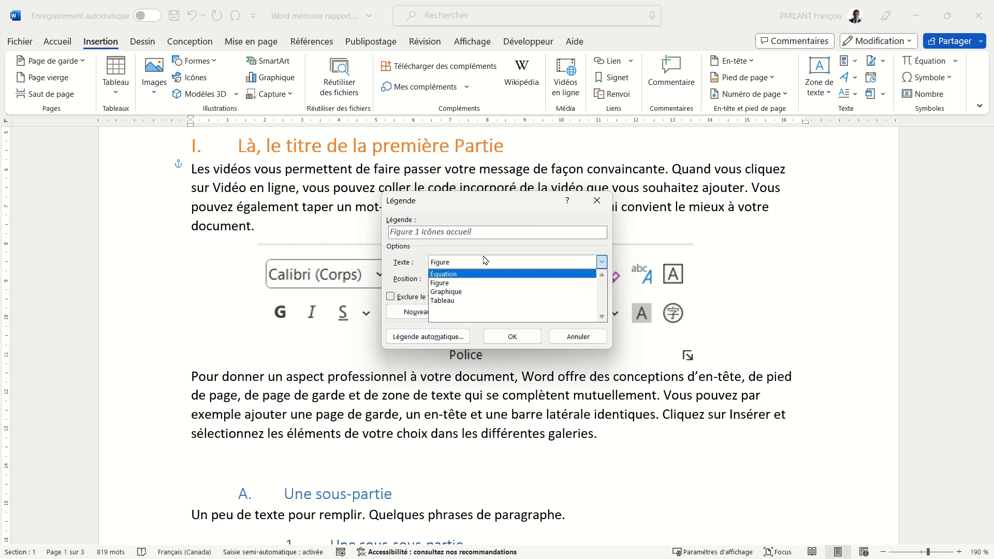
pyautogui.click(525, 207)
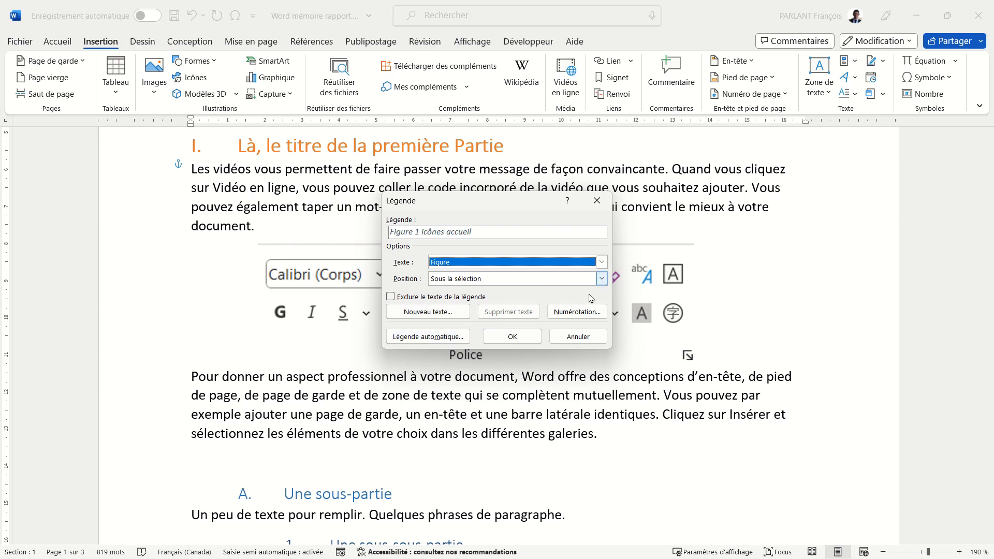
pyautogui.click(505, 336)
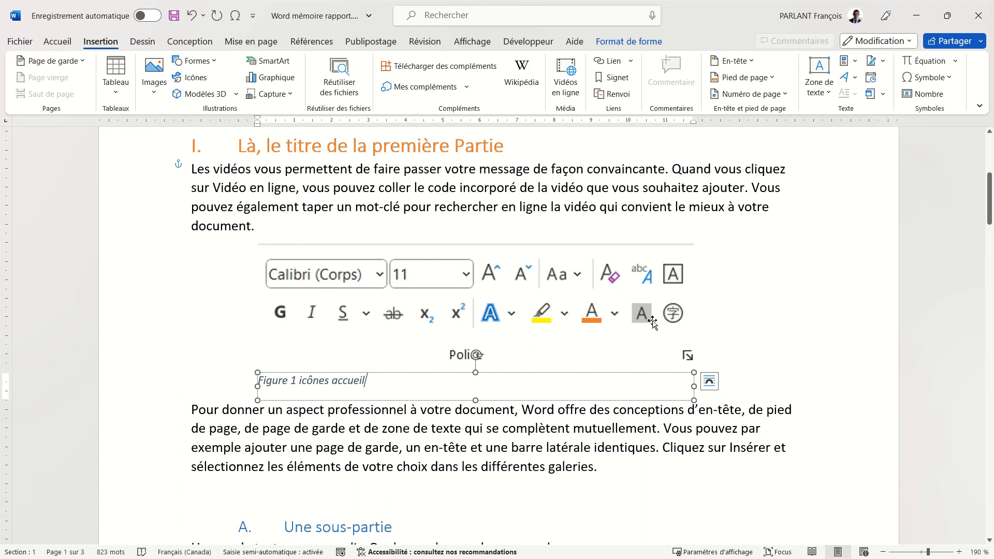
pyautogui.click(836, 320)
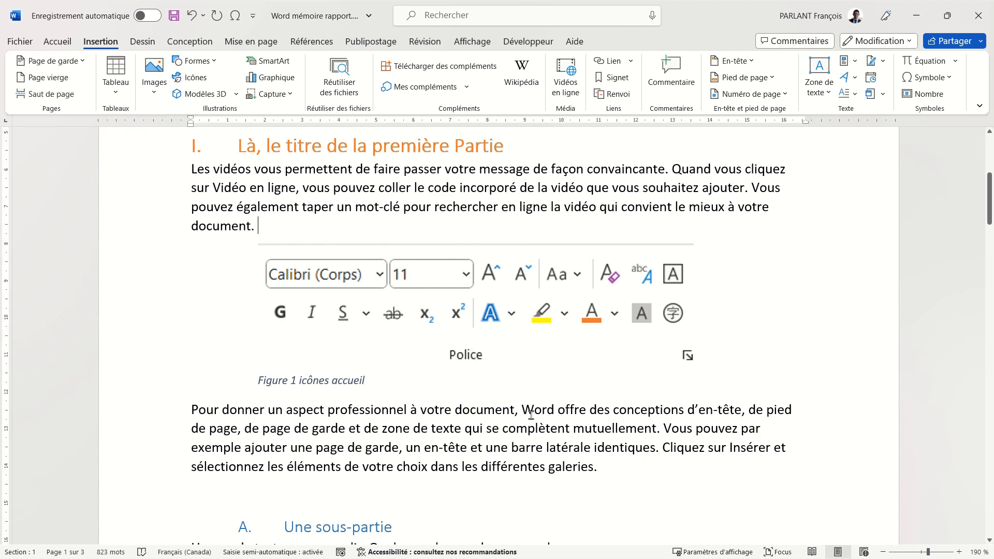
# - Add two blank lines after "Le texte de la conclusion serait ici.", above the table of contents near the document's end
pyautogui.hotkey('ctrl', 'End')
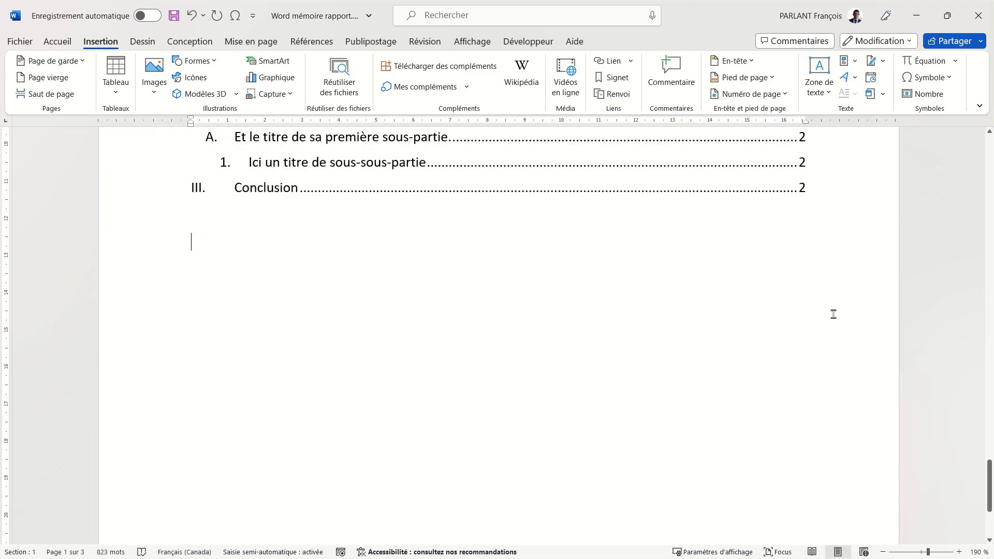
pyautogui.scroll(10, 832, 321)
pyautogui.scroll(-3, 832, 326)
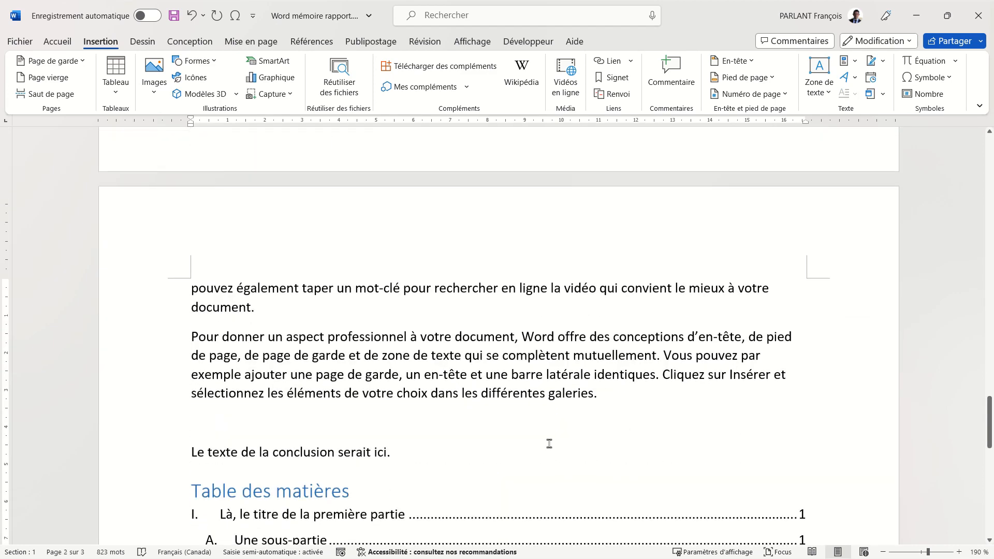
pyautogui.click(472, 456)
pyautogui.press('Return')
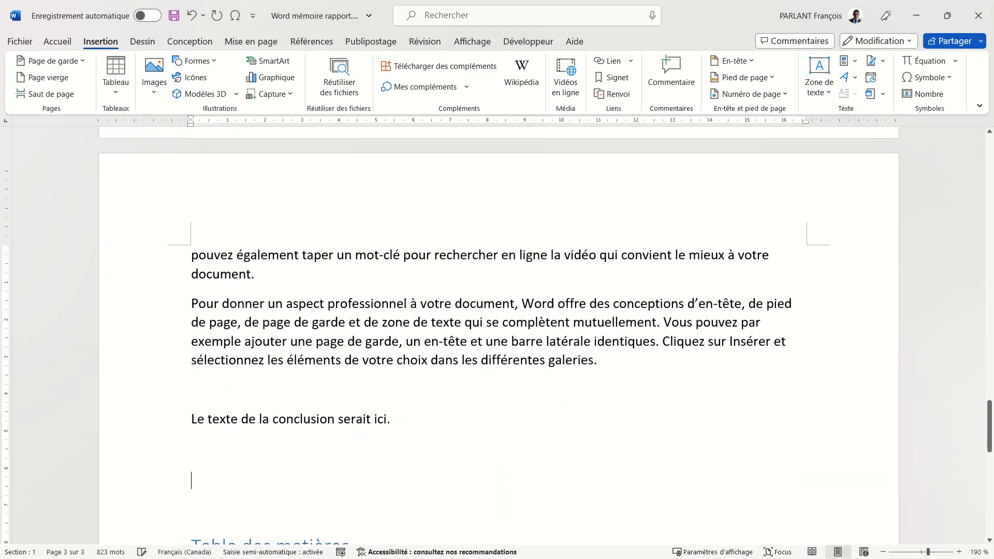
pyautogui.press('Return')
# - Insert a table of illustrations for Figure captions on the blank line below the conclusion text, keeping the default format
pyautogui.click(313, 41)
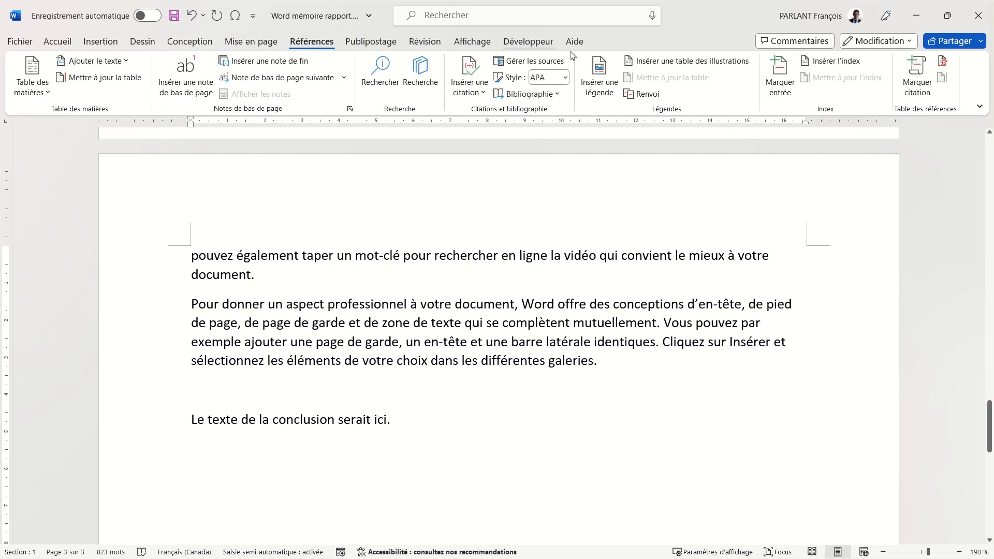
pyautogui.click(659, 63)
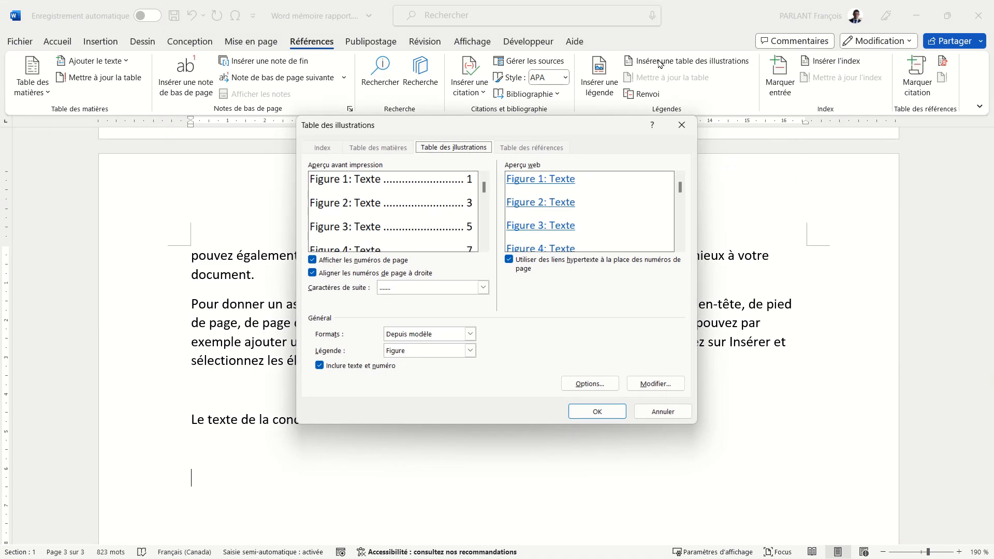
pyautogui.click(585, 412)
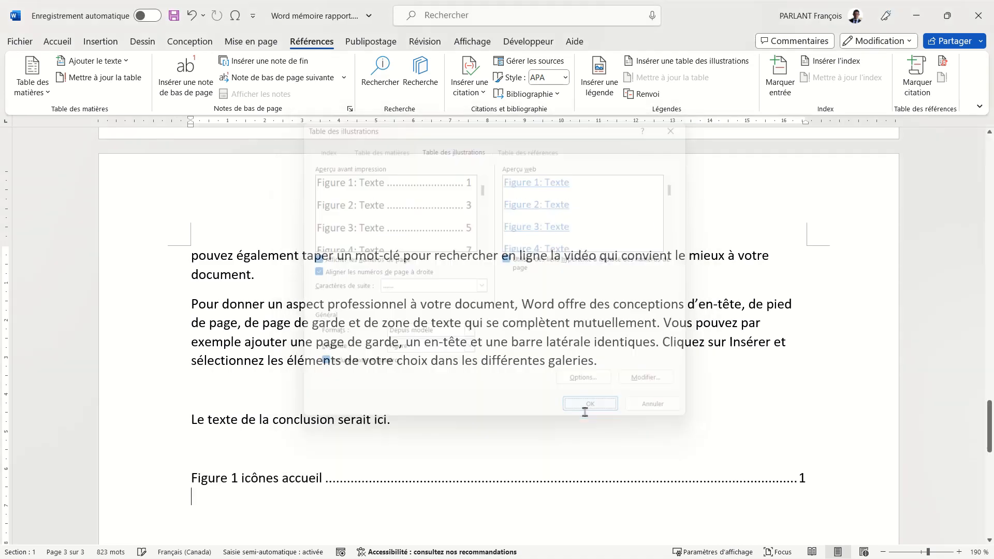
pyautogui.scroll(-4, 675, 413)
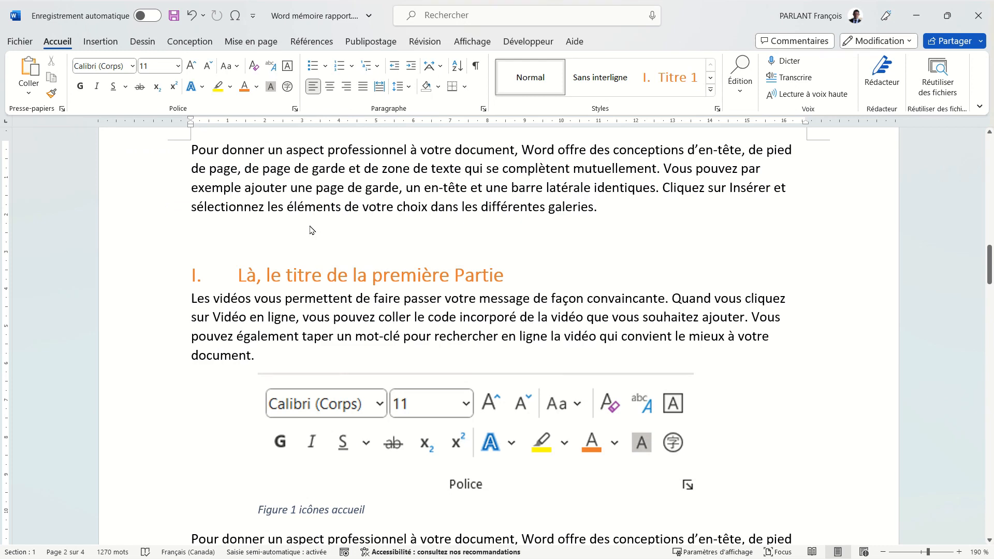
# - Insert the Sémaphore footer with the centred page number and total pages, and return to the body text
pyautogui.click(111, 46)
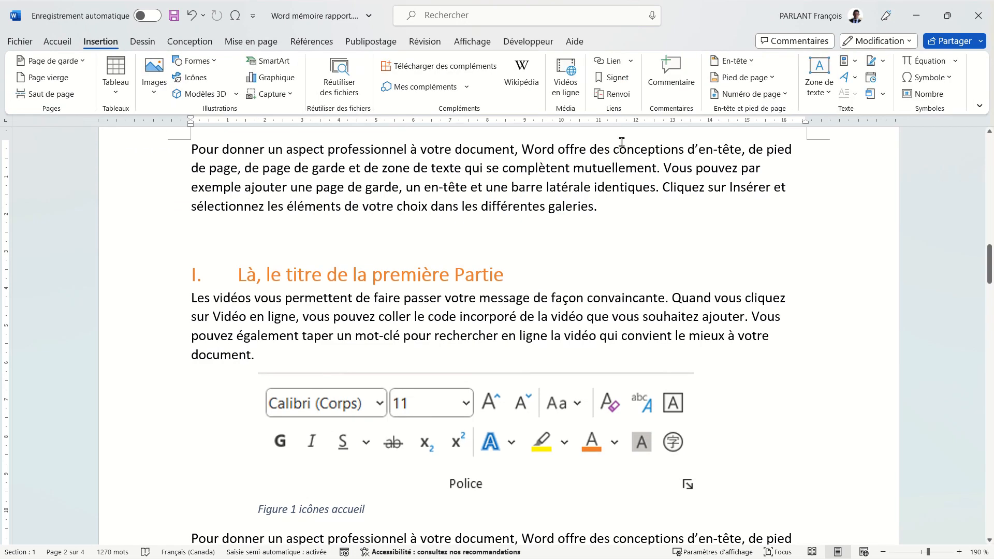
pyautogui.click(773, 79)
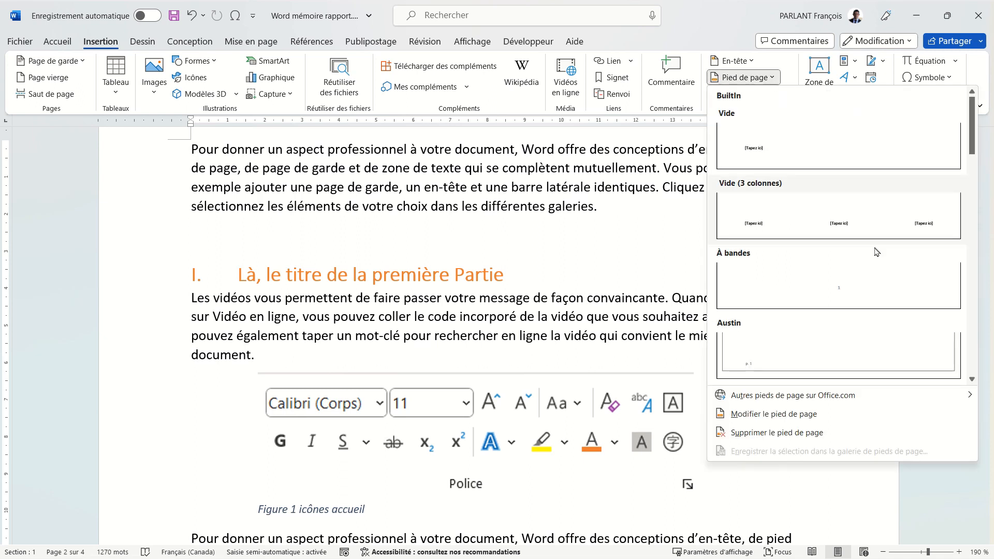
pyautogui.scroll(-5, 874, 311)
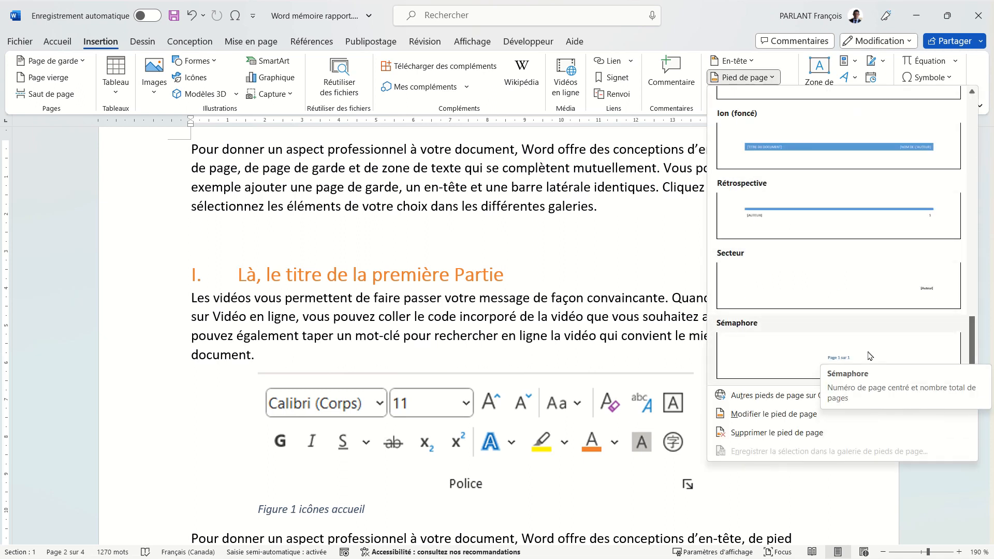
pyautogui.click(870, 356)
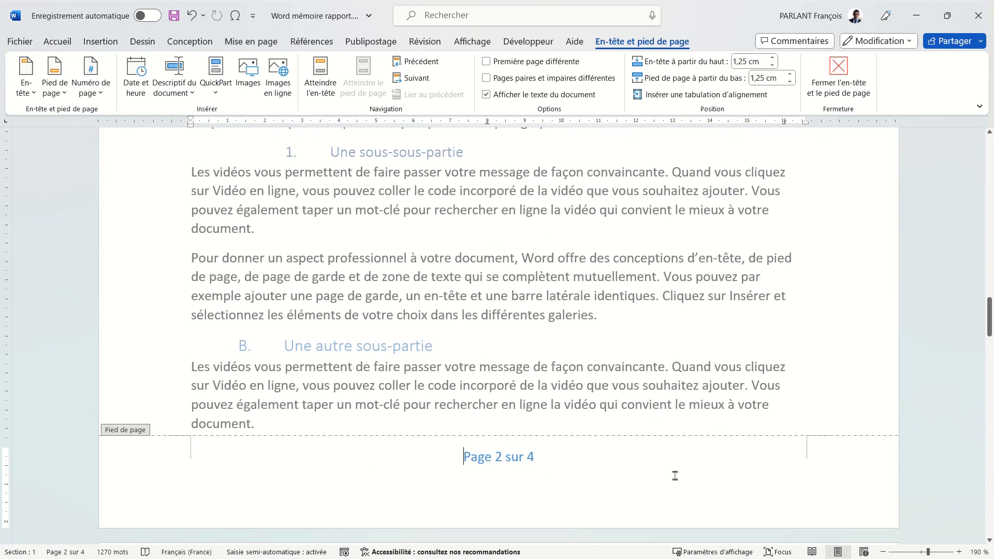
pyautogui.doubleClick(506, 299)
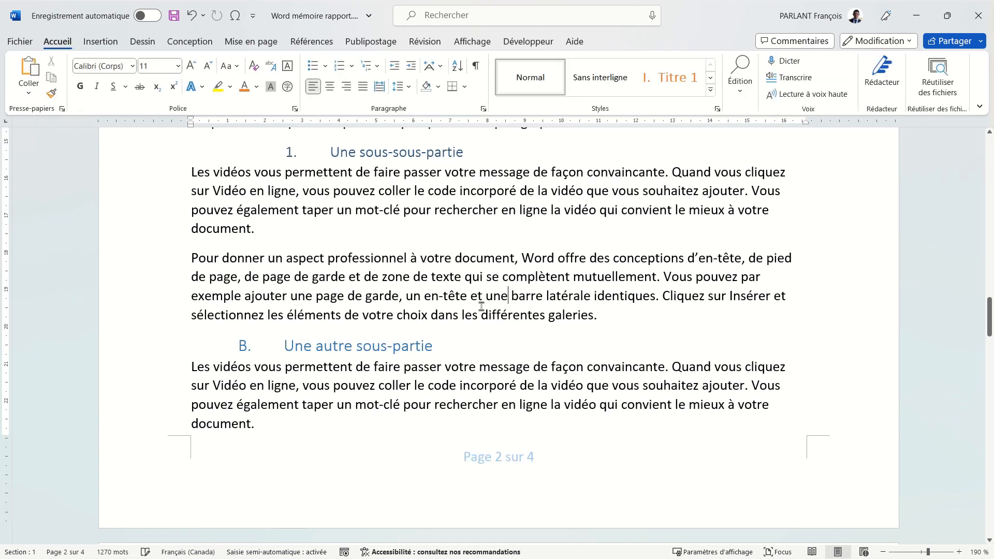
# - Align the page number text in the footer to the right
pyautogui.doubleClick(429, 469)
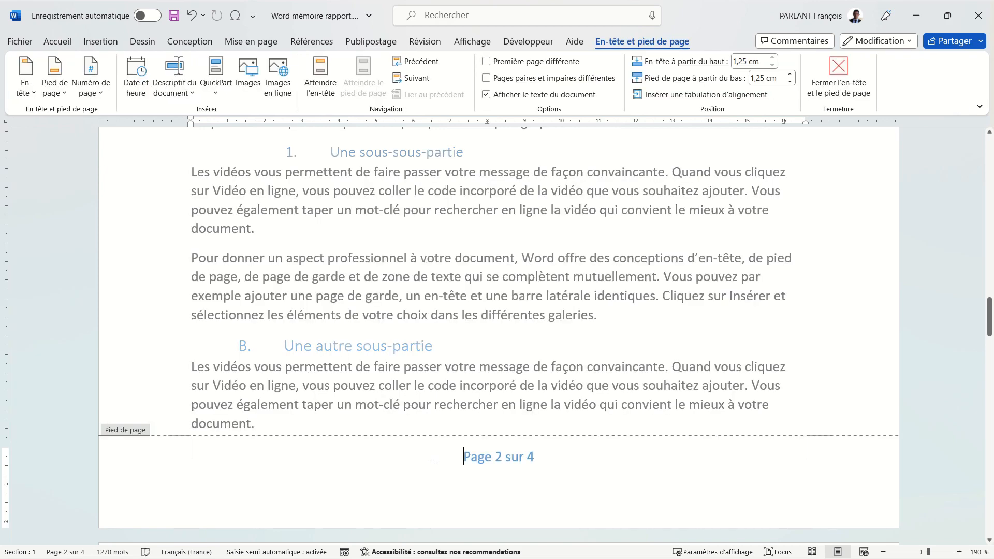
pyautogui.click(66, 44)
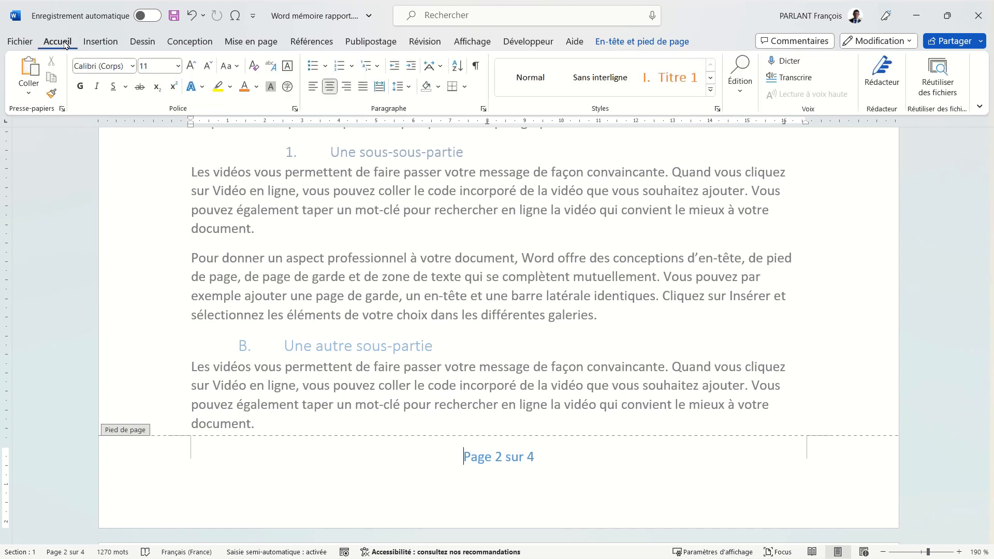
pyautogui.click(347, 86)
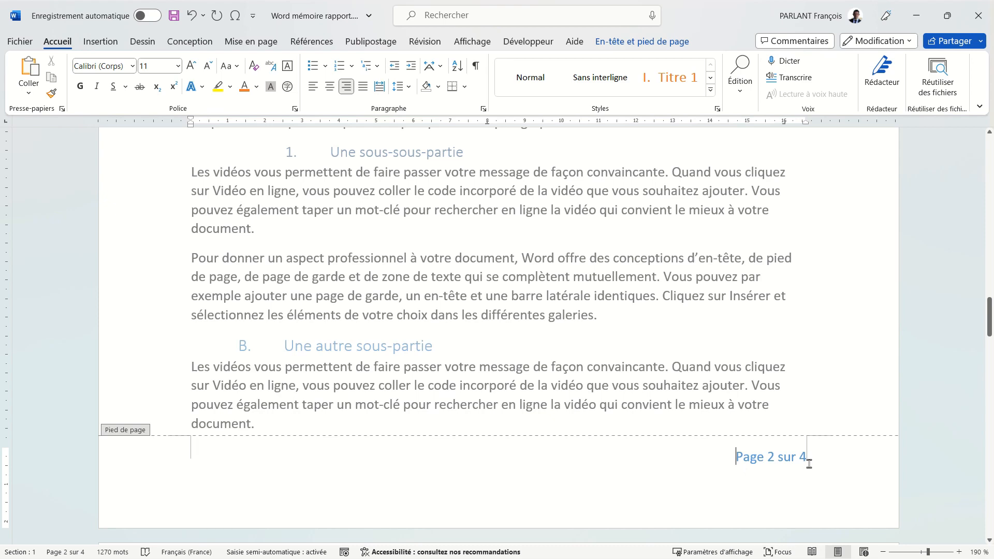
pyautogui.scroll(1, 631, 490)
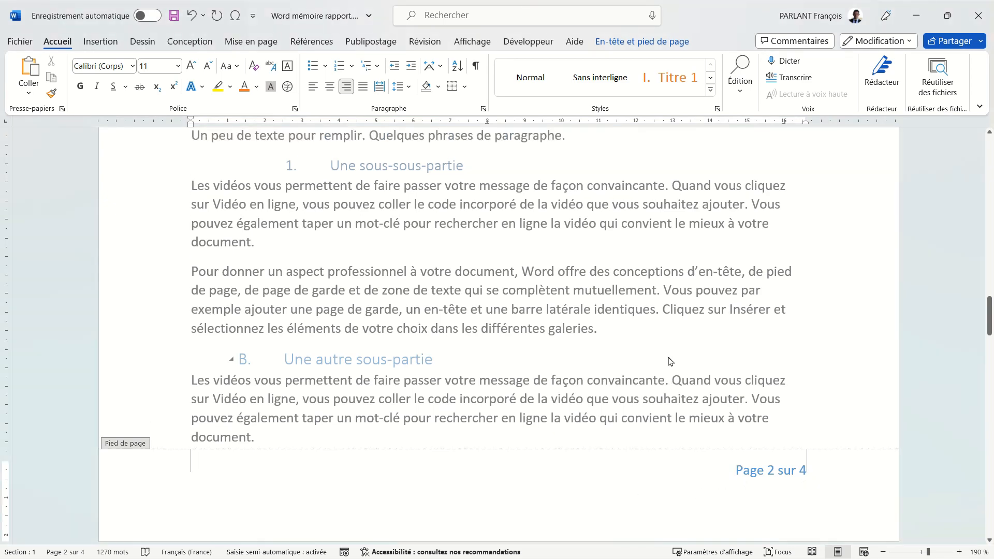
pyautogui.scroll(15, 670, 362)
pyautogui.scroll(3, 670, 362)
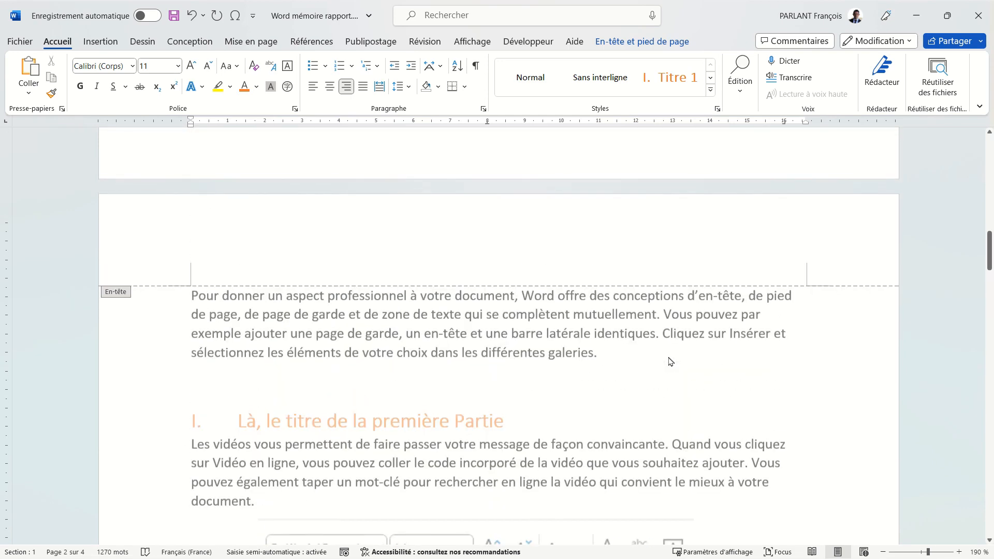
# - Return to the body text and insert a next-page section break on the blank line above the heading "Là, le titre de la première Partie"
pyautogui.scroll(2, 594, 387)
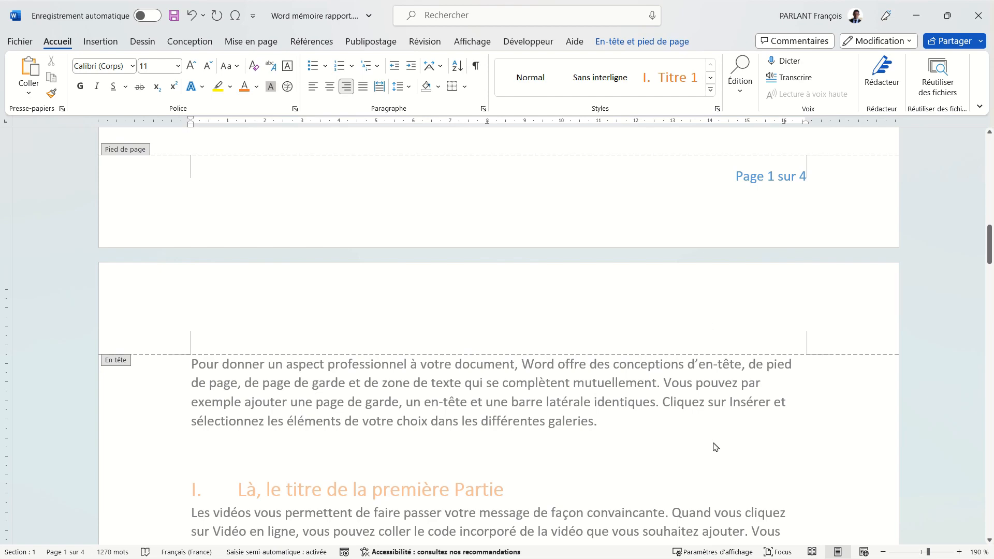
pyautogui.scroll(-10, 714, 446)
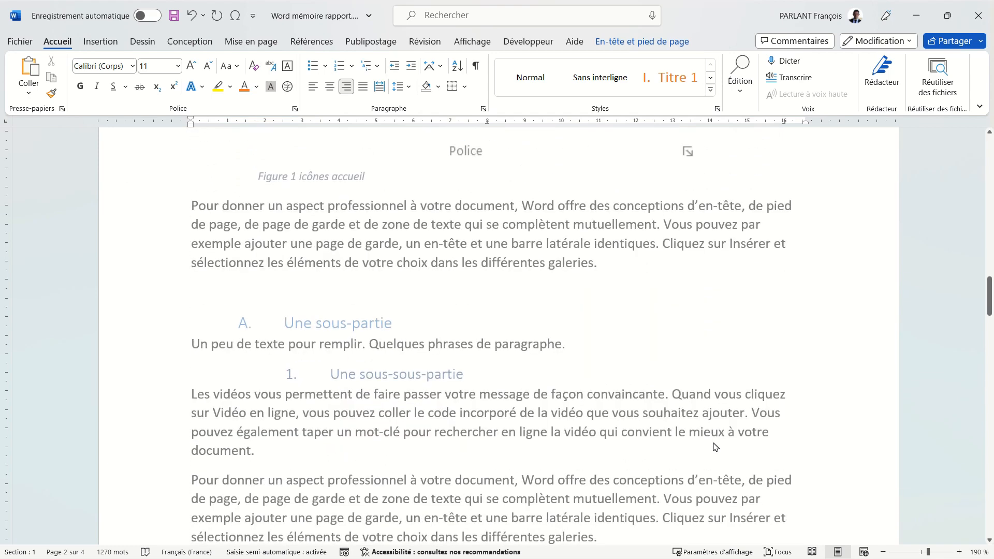
pyautogui.scroll(-5, 714, 446)
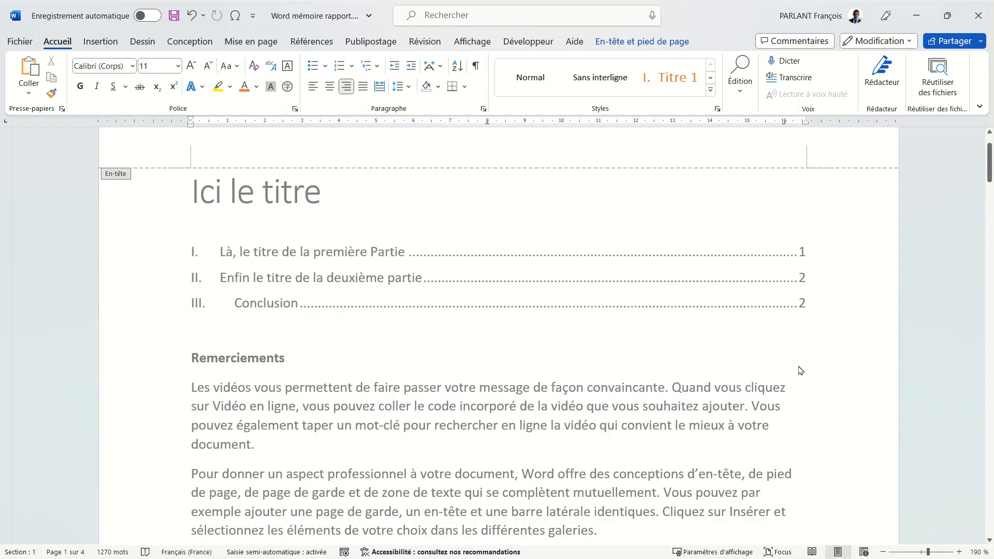
pyautogui.scroll(-6, 746, 392)
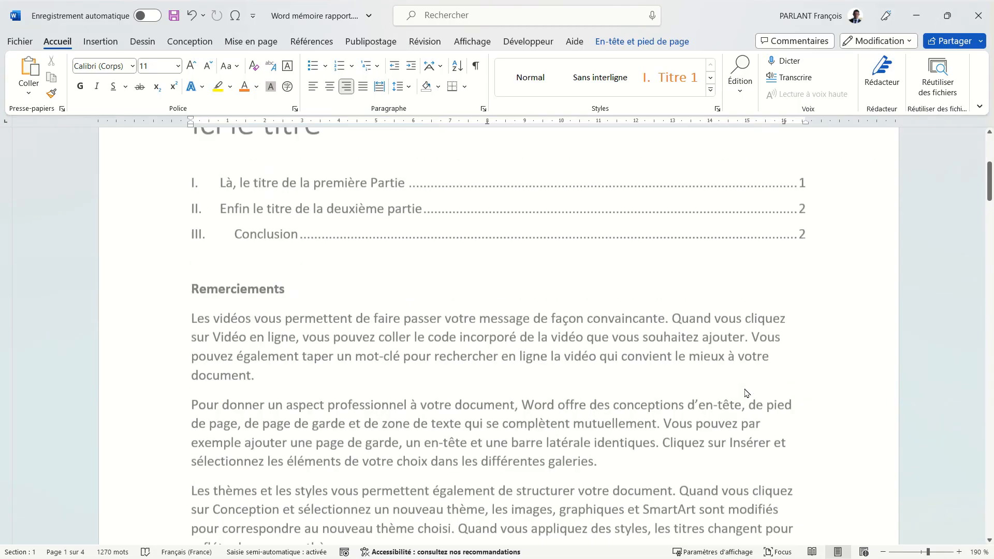
pyautogui.scroll(-13, 745, 391)
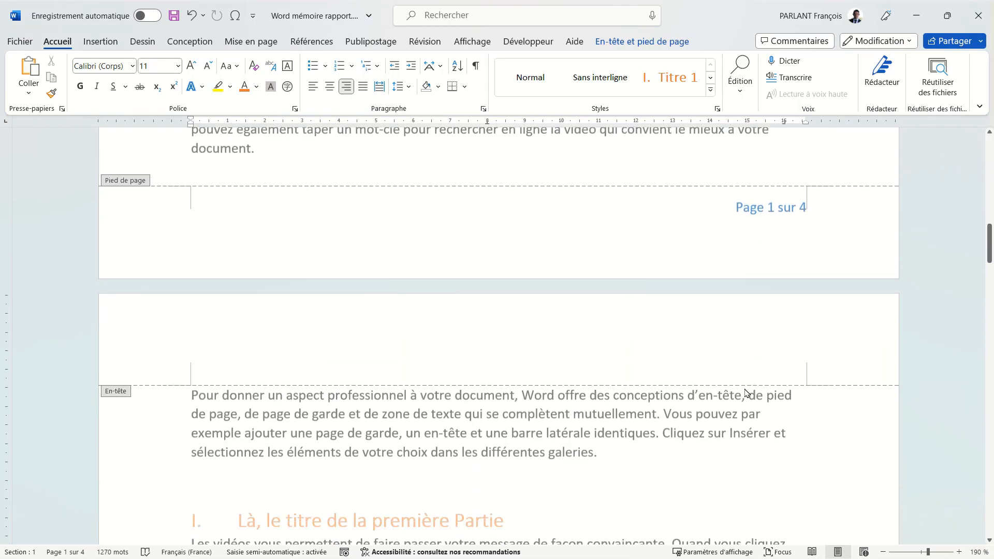
pyautogui.scroll(-2, 746, 392)
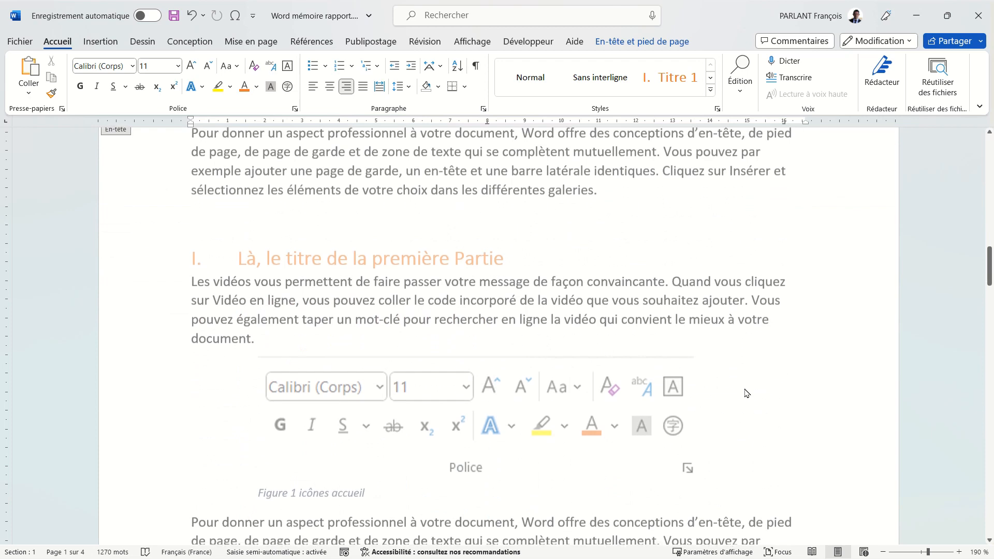
pyautogui.doubleClick(544, 223)
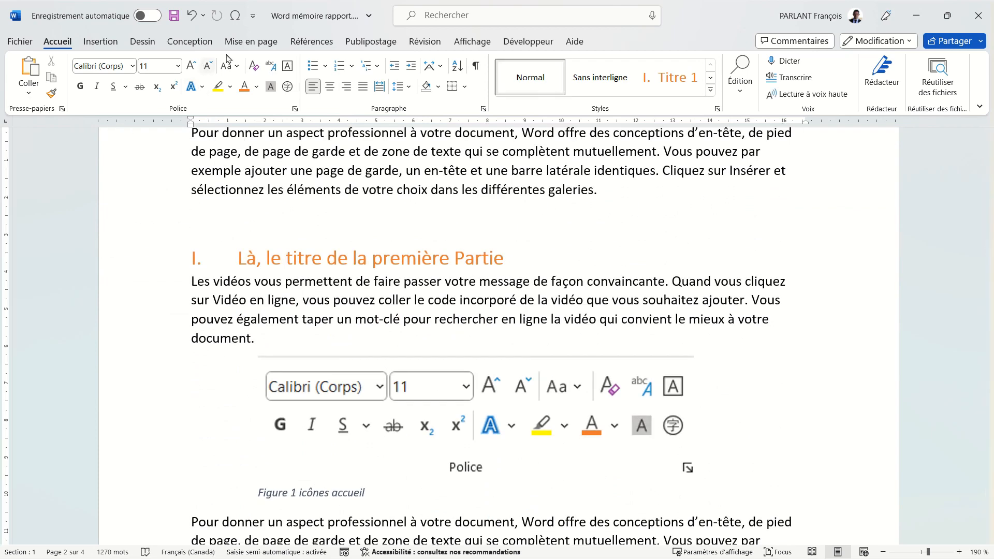
pyautogui.click(253, 46)
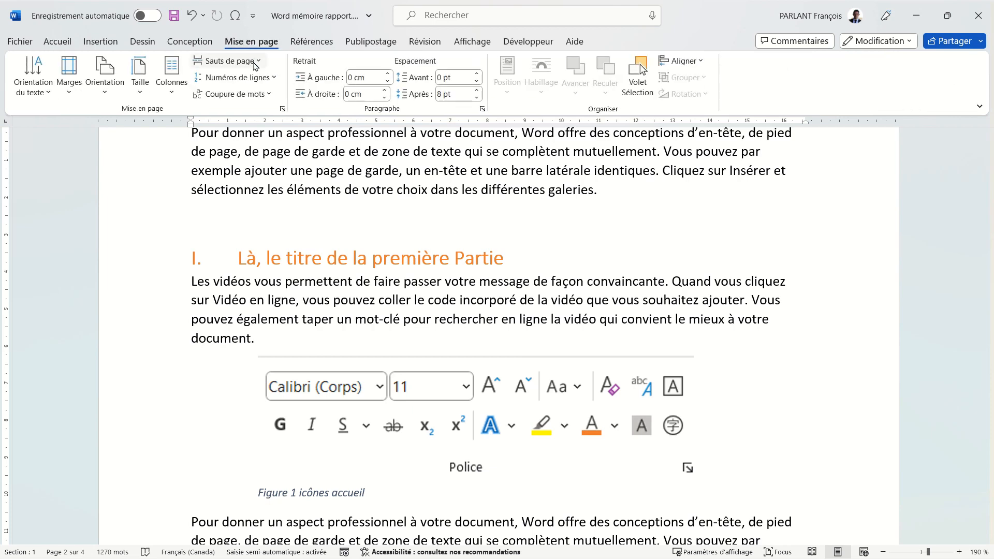
pyautogui.click(257, 66)
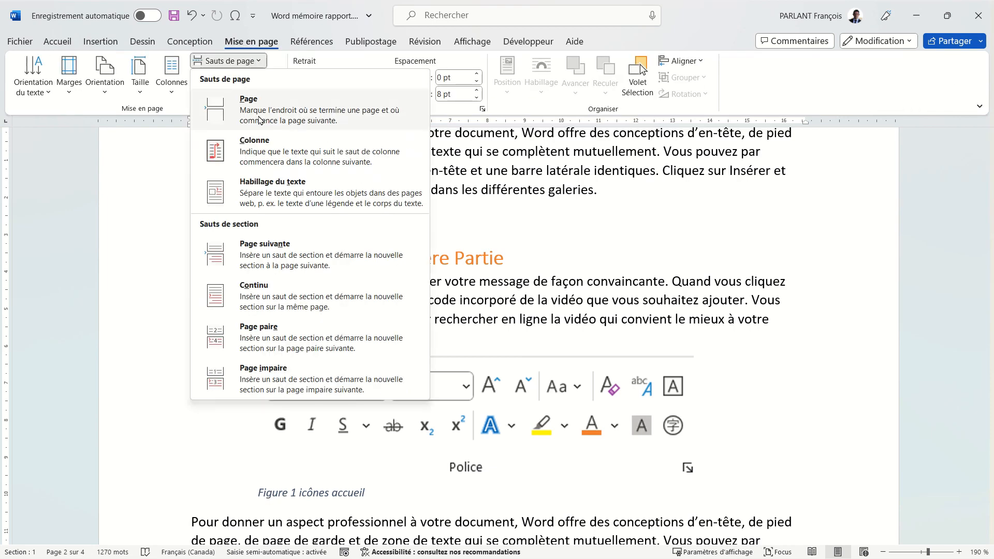
pyautogui.click(282, 259)
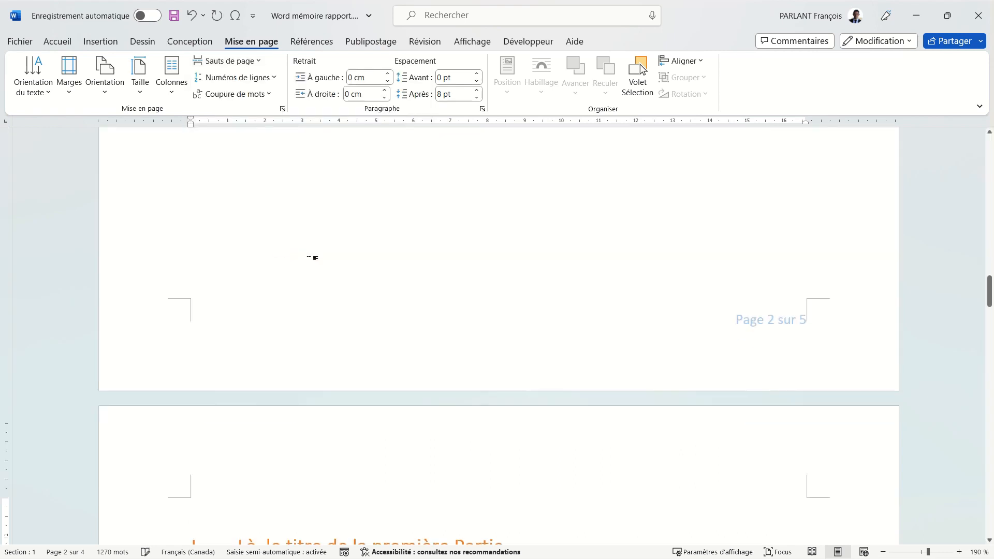
# - Review the pages around the new section break and check the Section entry among the status bar's display options
pyautogui.scroll(-4, 667, 359)
pyautogui.scroll(-5, 672, 354)
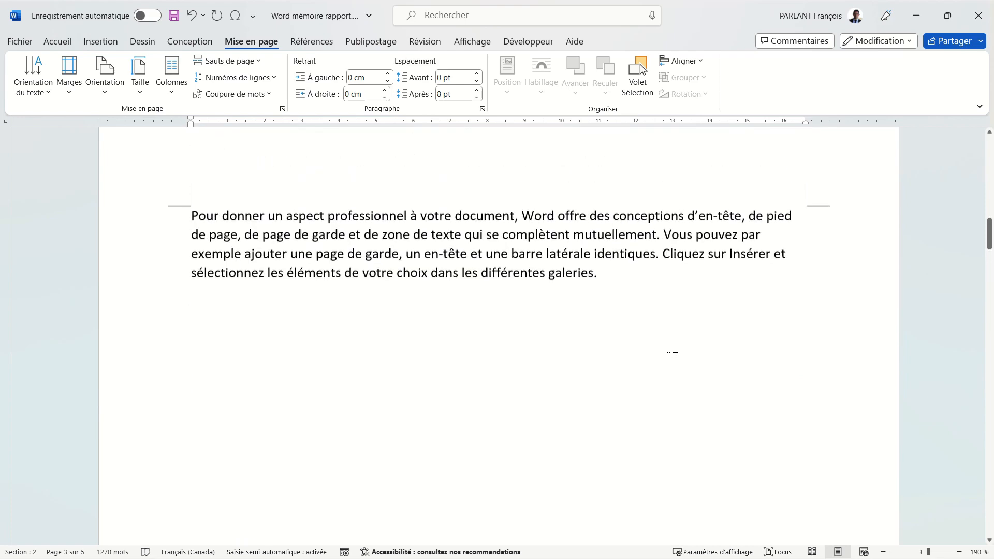
pyautogui.scroll(5, 672, 352)
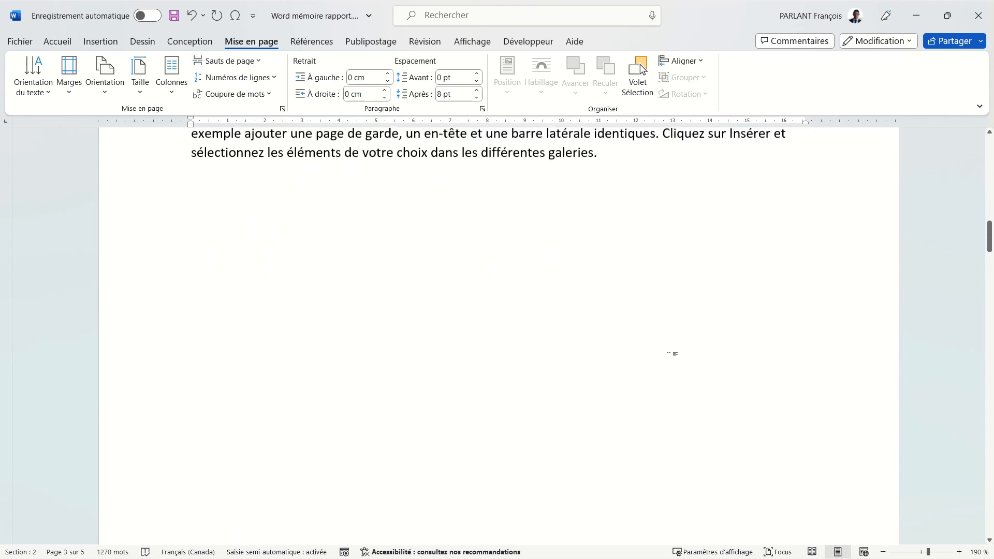
pyautogui.scroll(5, 633, 379)
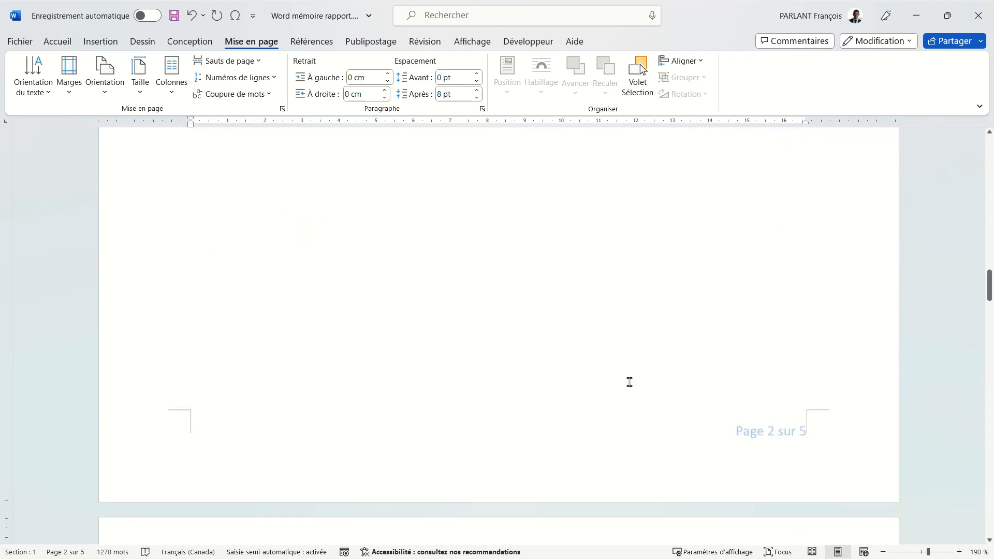
pyautogui.scroll(1, 629, 383)
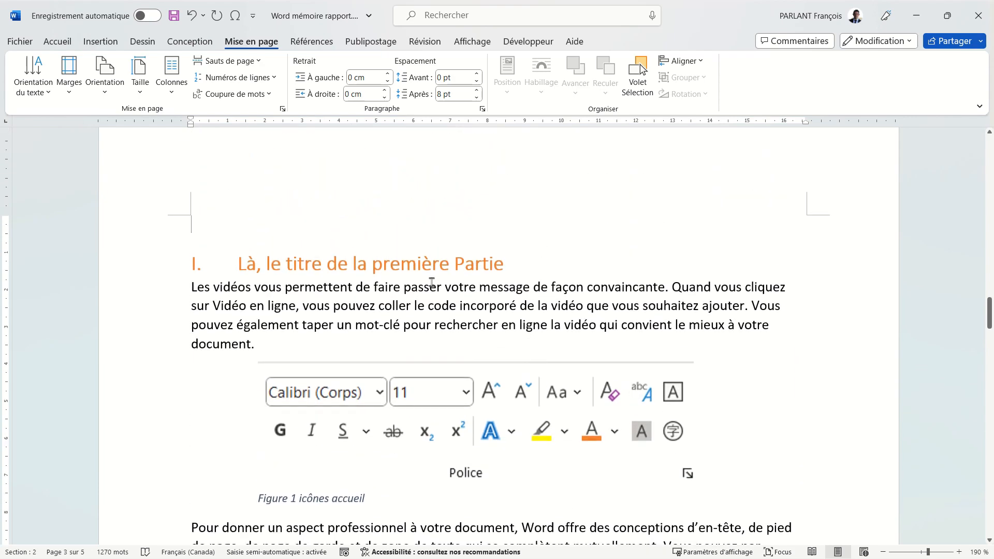
pyautogui.rightClick(29, 554)
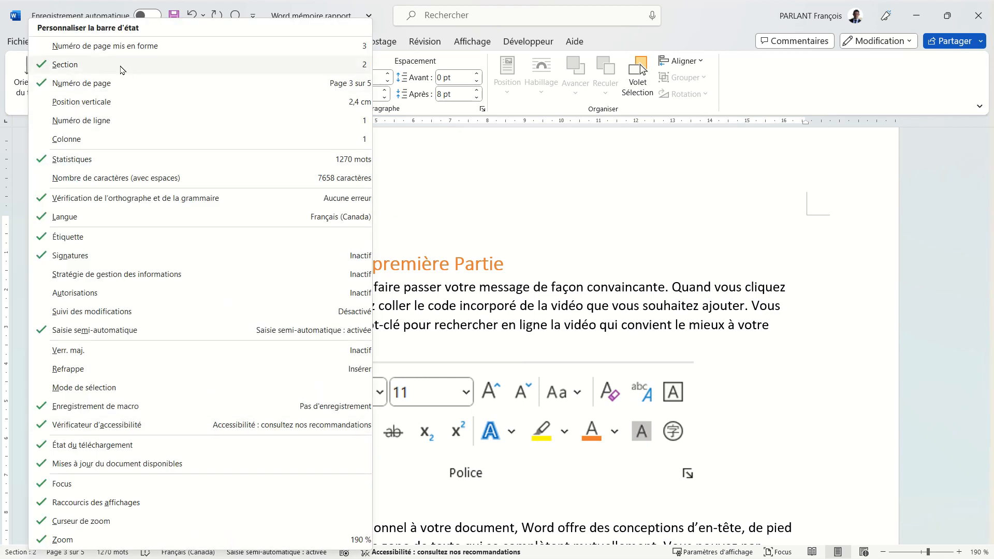
pyautogui.click(612, 256)
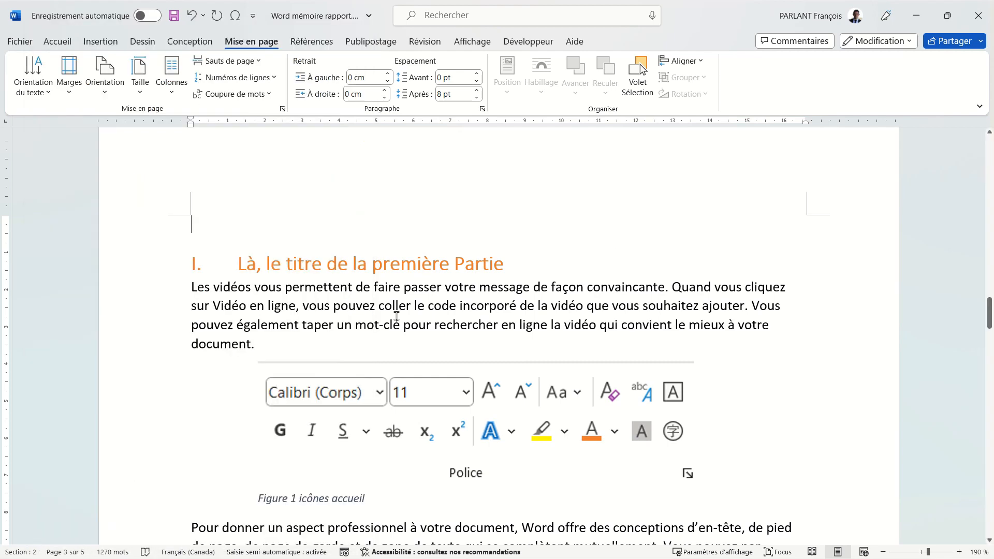
# - Open the footer of section 2 for editing and unlink it from the previous section's footer
pyautogui.scroll(10, 315, 332)
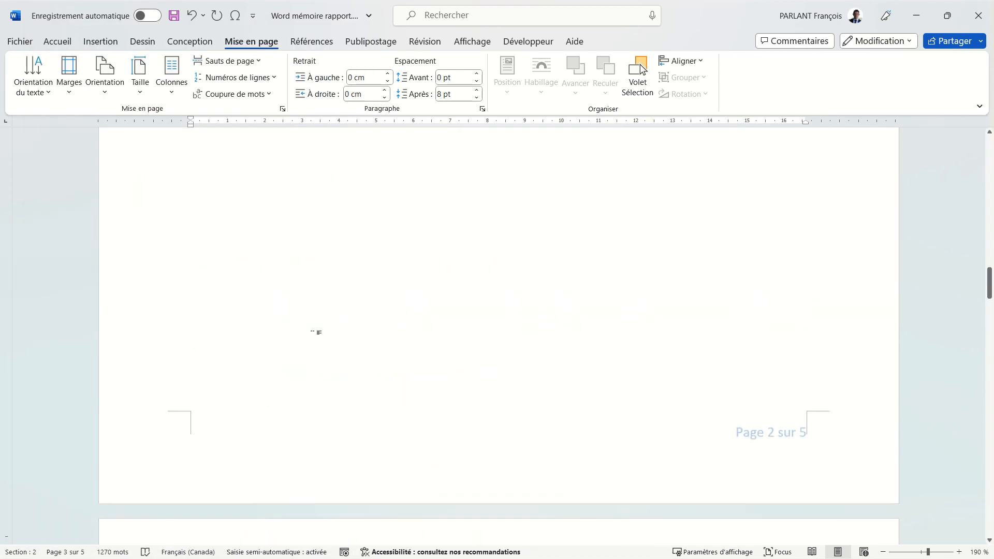
pyautogui.scroll(8, 315, 332)
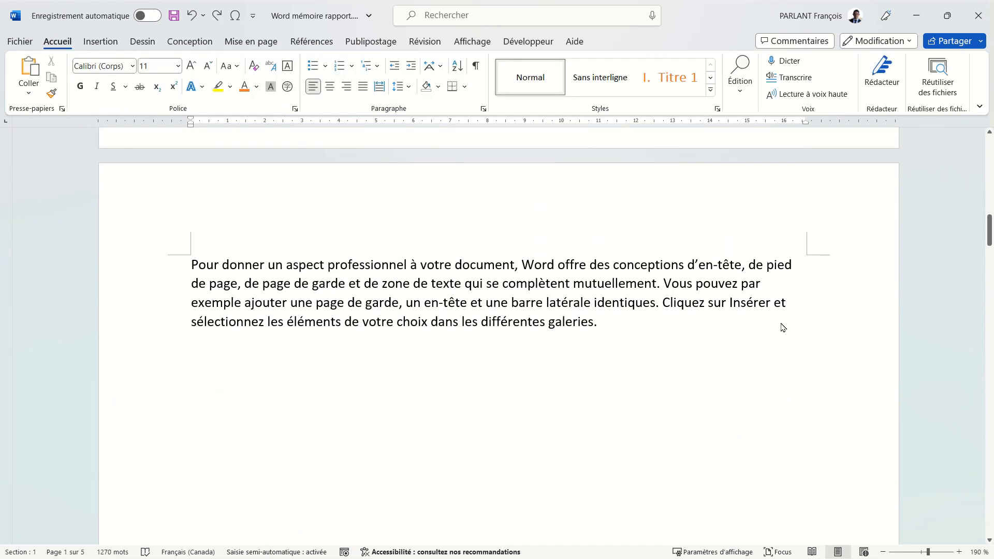
pyautogui.scroll(3, 781, 324)
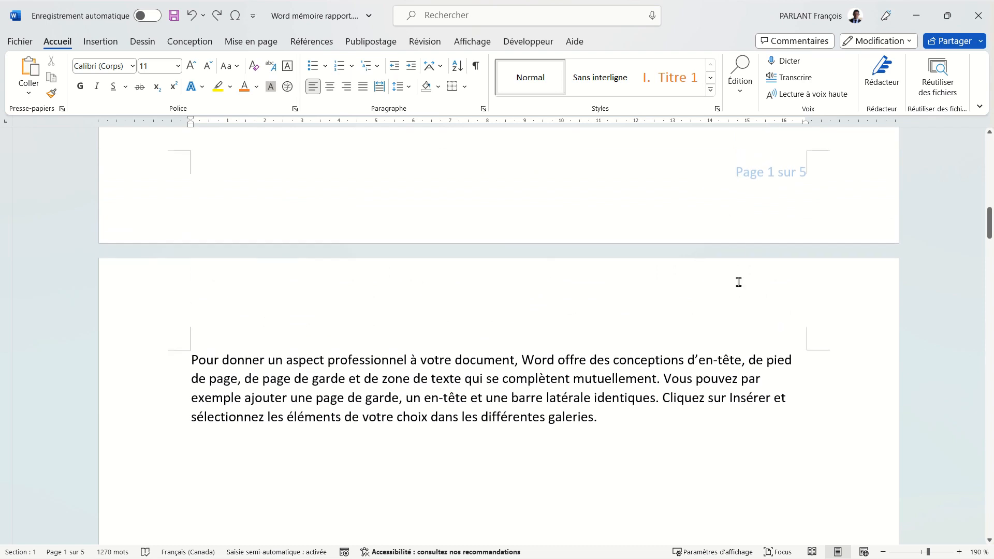
pyautogui.scroll(-15, 721, 398)
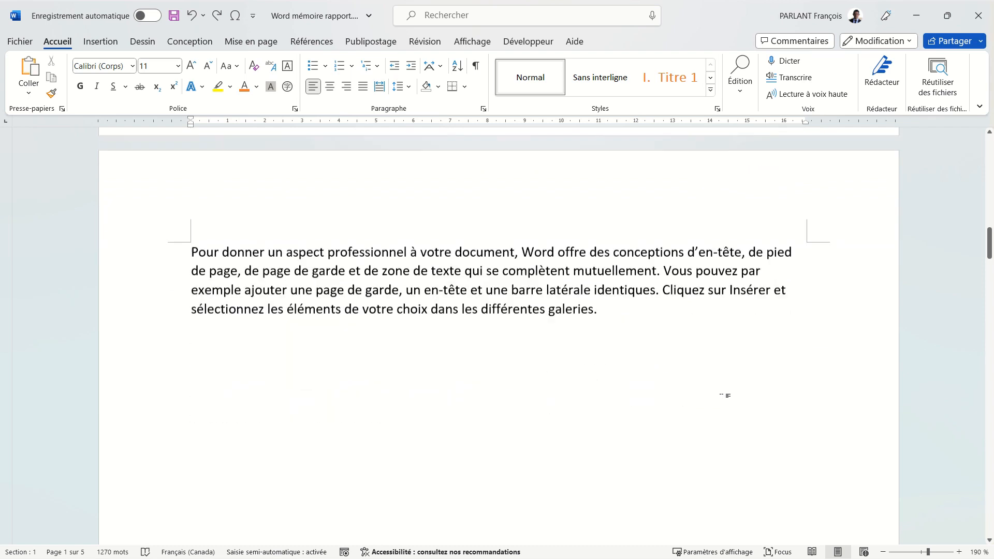
pyautogui.scroll(-15, 721, 398)
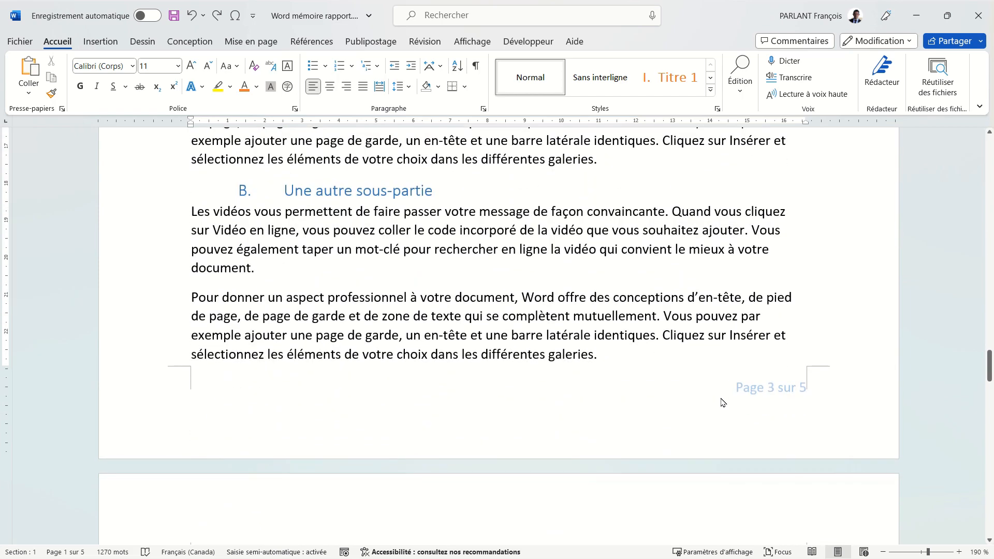
pyautogui.doubleClick(715, 400)
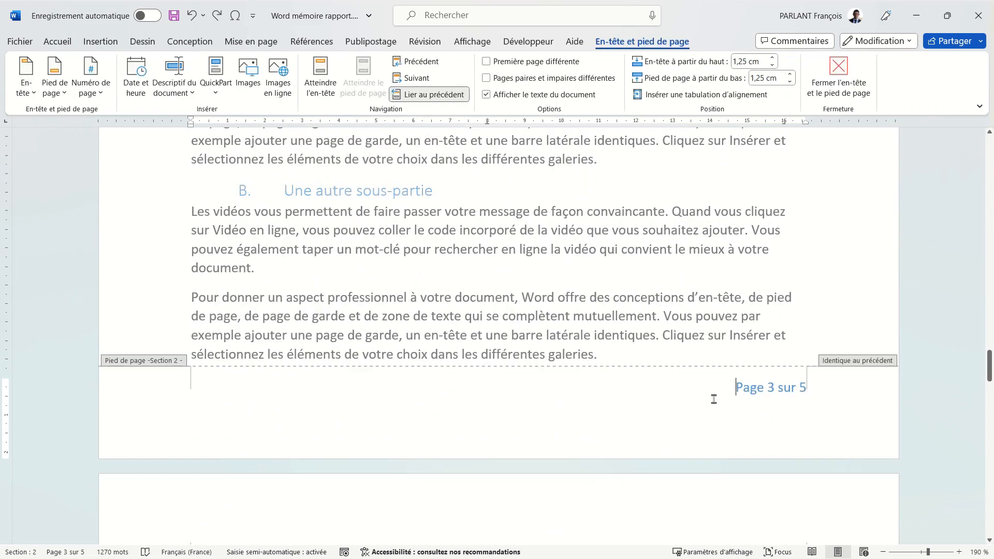
pyautogui.click(437, 95)
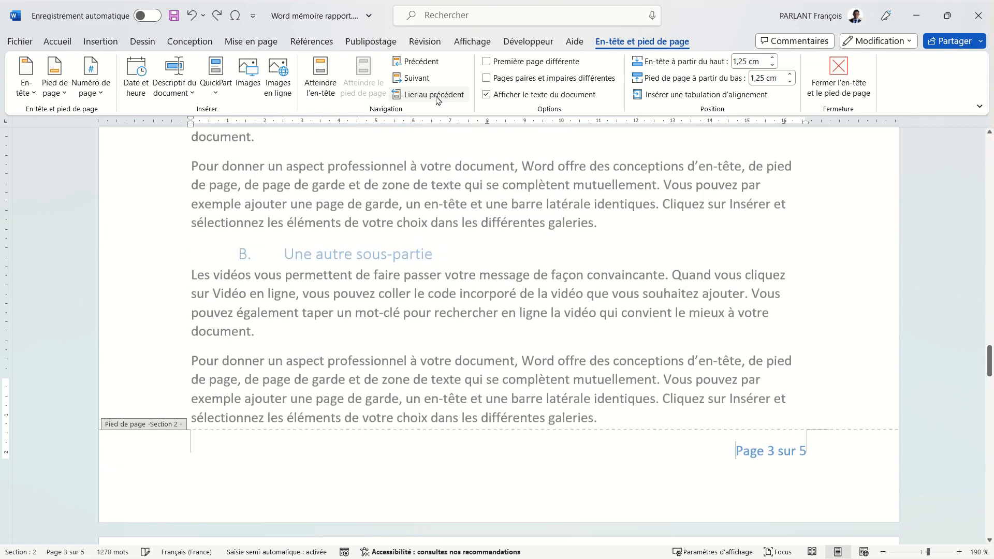
# - Delete the page number text from the section 1 footer
pyautogui.scroll(15, 633, 286)
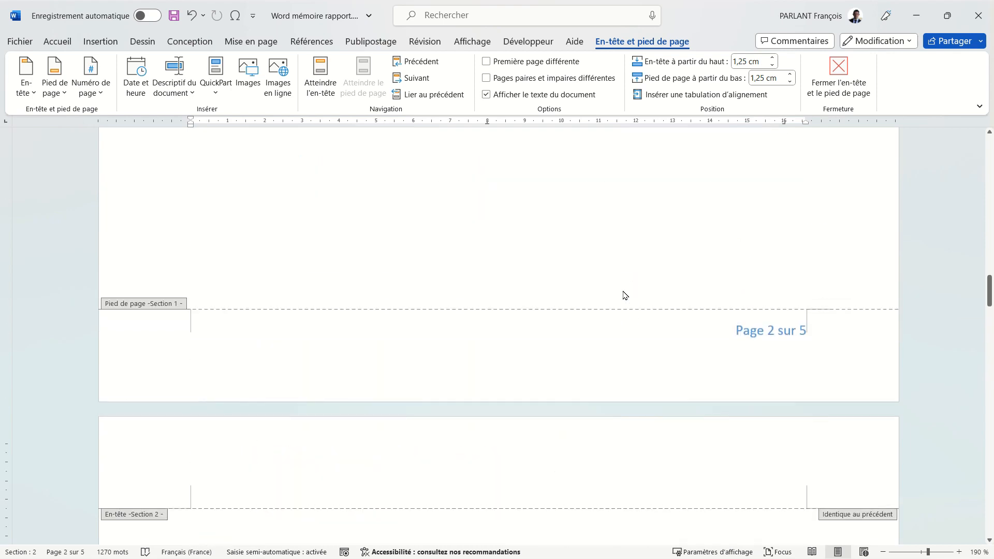
pyautogui.click(153, 337)
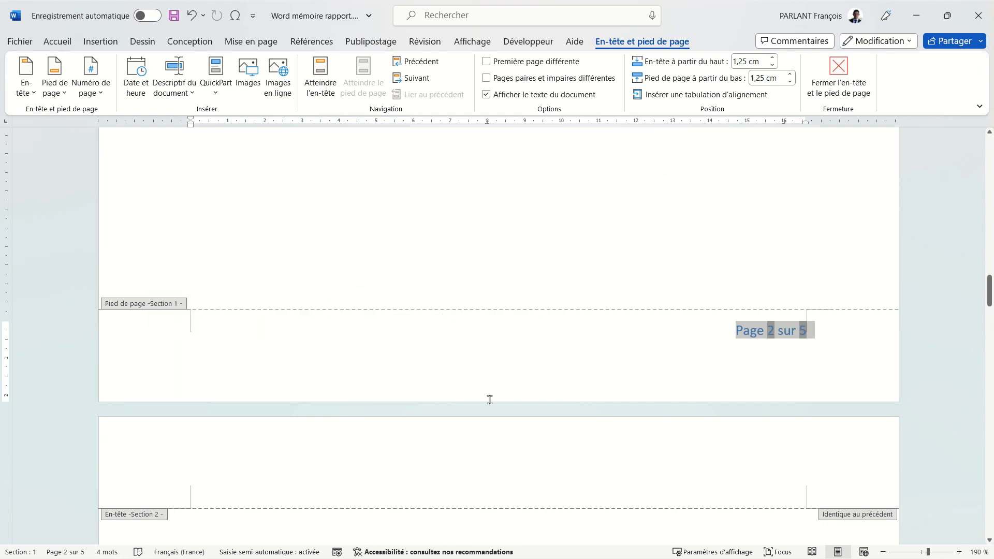
pyautogui.press('Delete')
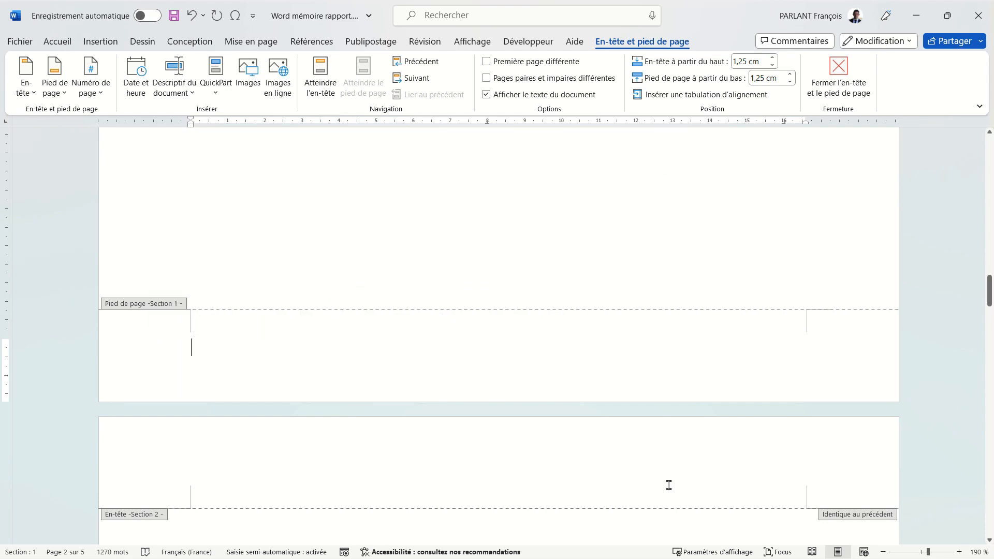
# - Remove the total page count "sur 5" from the section 2 footer, keeping "Page" and its number
pyautogui.scroll(-15, 669, 485)
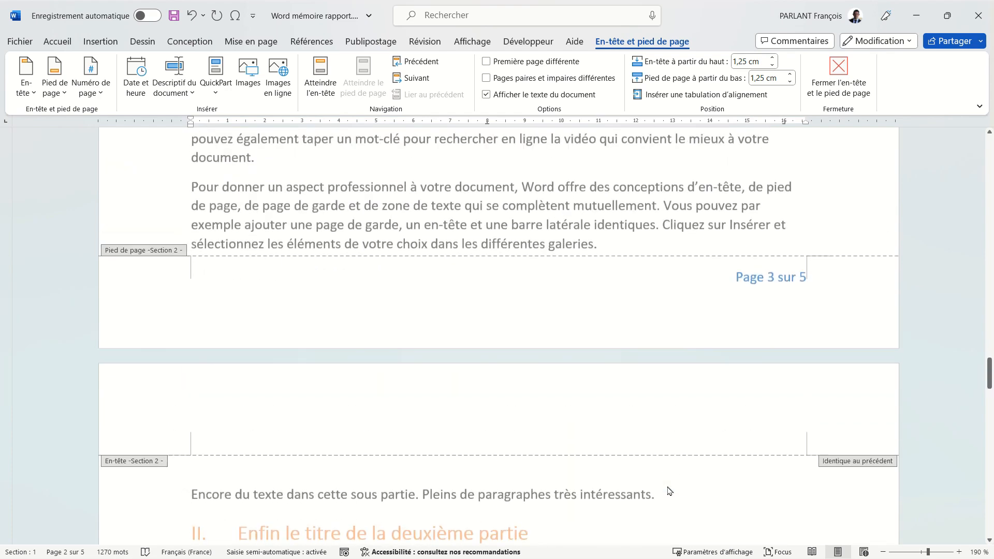
pyautogui.scroll(1, 670, 491)
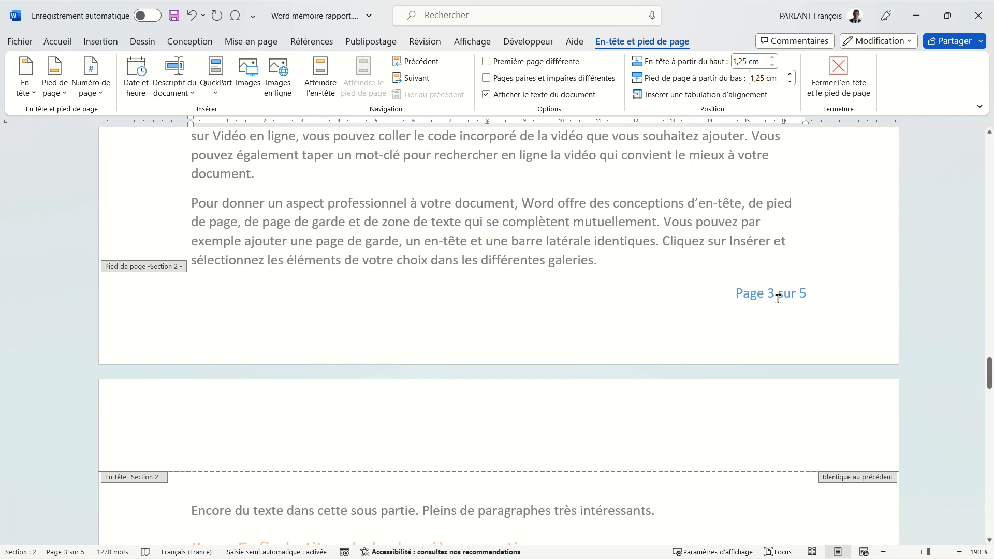
pyautogui.moveTo(778, 298); pyautogui.dragTo(806, 299)
pyautogui.press('BackSpace')
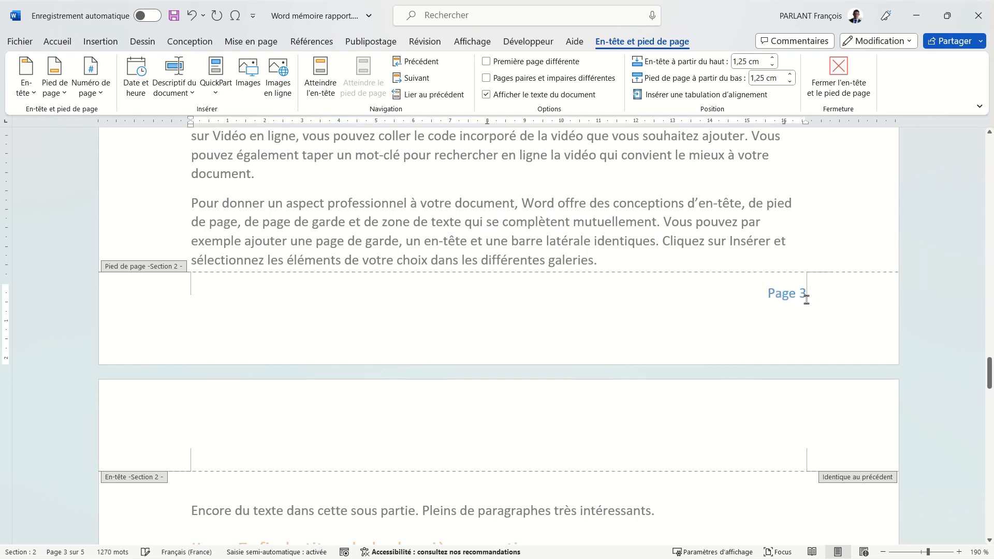
pyautogui.click(816, 313)
# - Set the section 2 page numbering to start at 1, keeping the "1, 2, 3, ..." number format
pyautogui.doubleClick(803, 294)
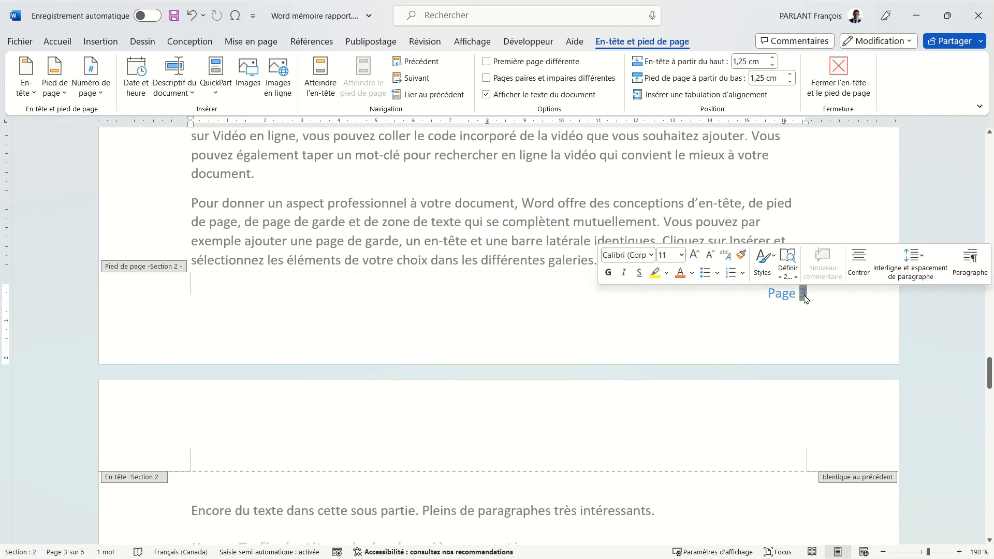
pyautogui.rightClick(804, 299)
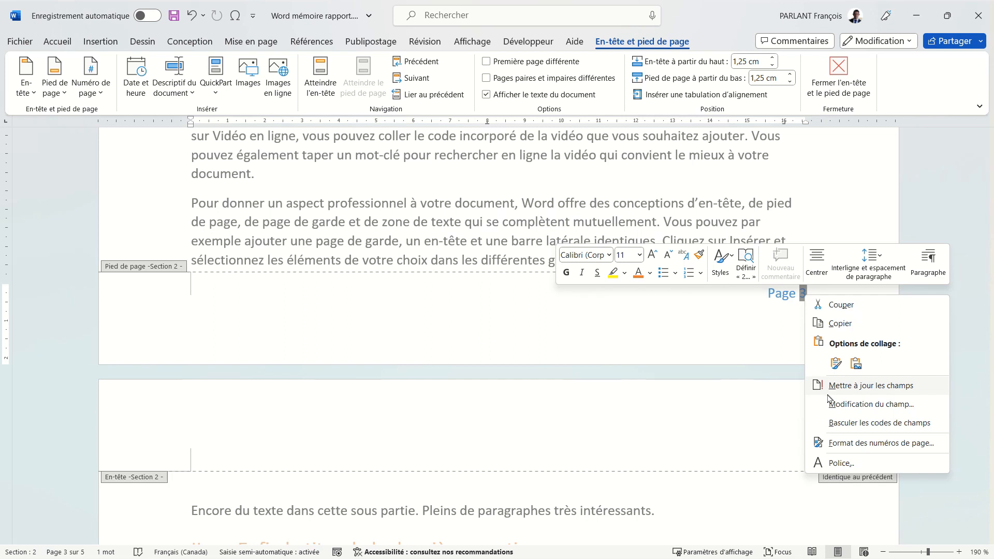
pyautogui.click(860, 444)
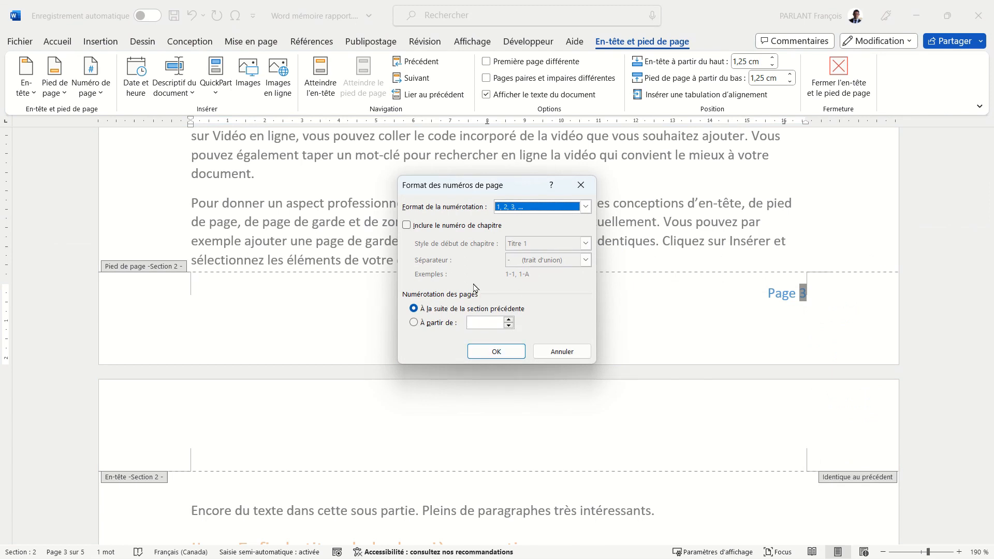
pyautogui.click(586, 207)
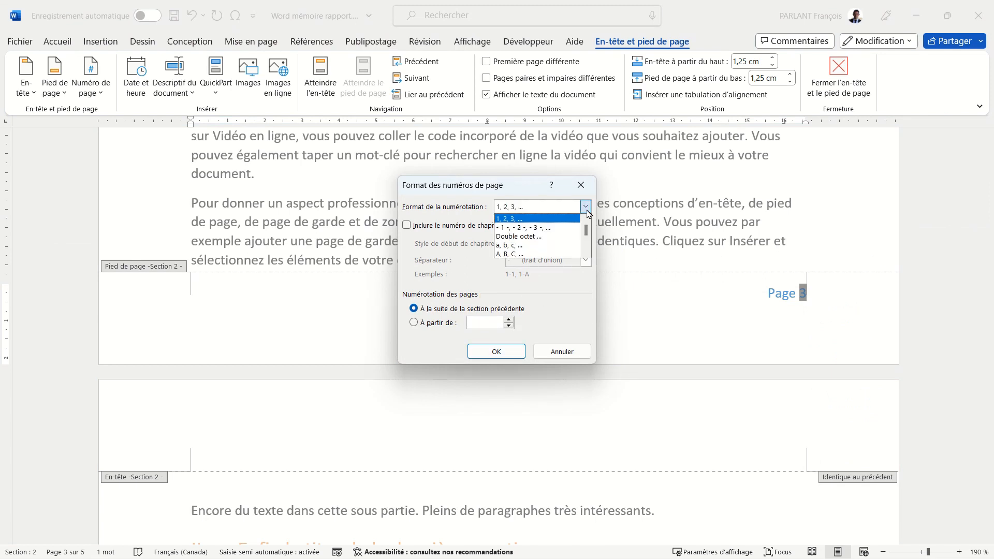
pyautogui.click(587, 210)
pyautogui.click(423, 323)
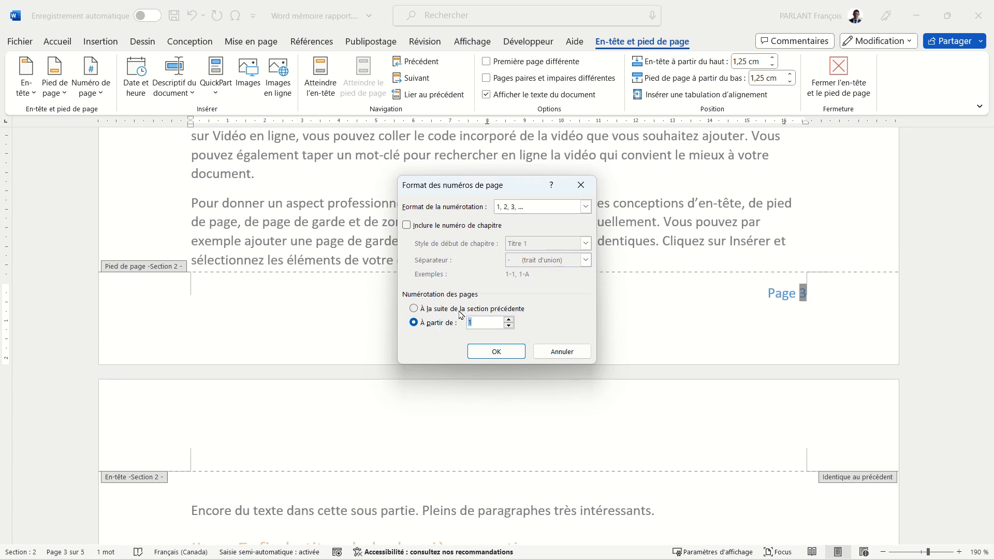
pyautogui.click(495, 352)
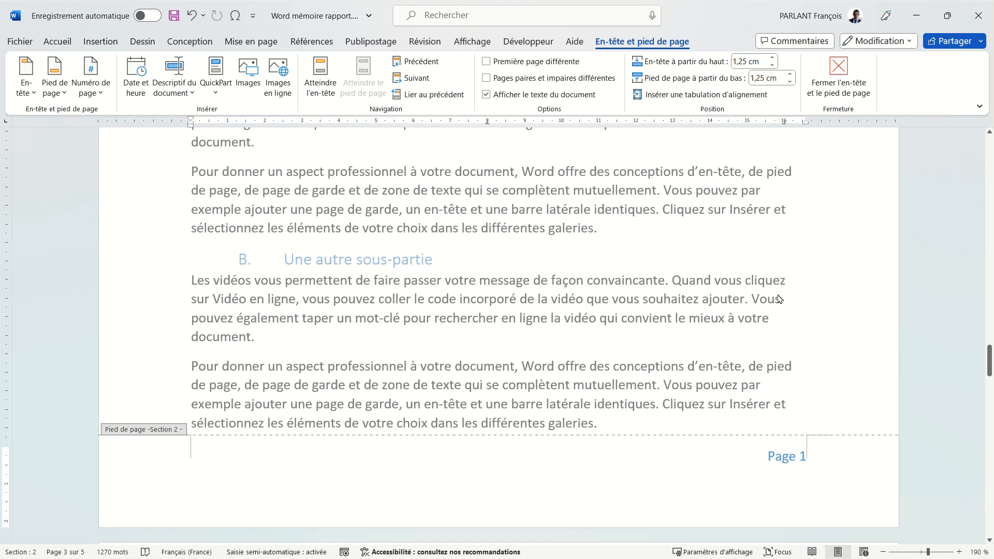
# - Enter "Mon mémoire" as the section 2 header text and enable a different first page
pyautogui.scroll(15, 780, 299)
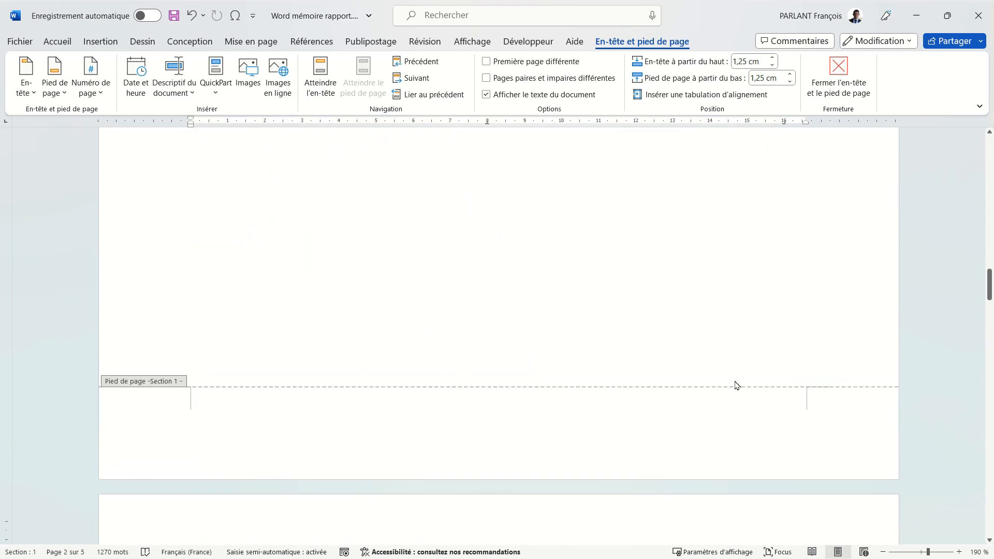
pyautogui.click(770, 421)
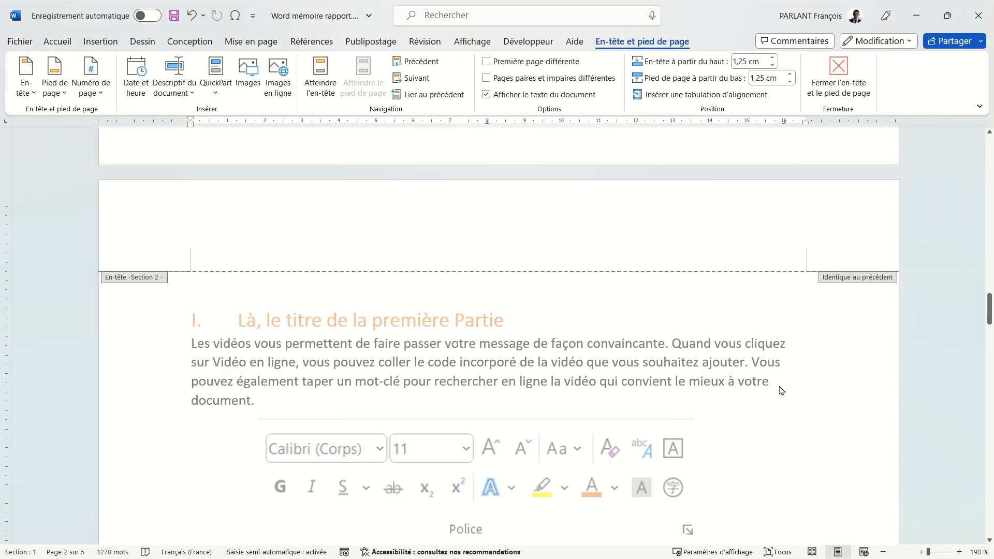
pyautogui.click(456, 252)
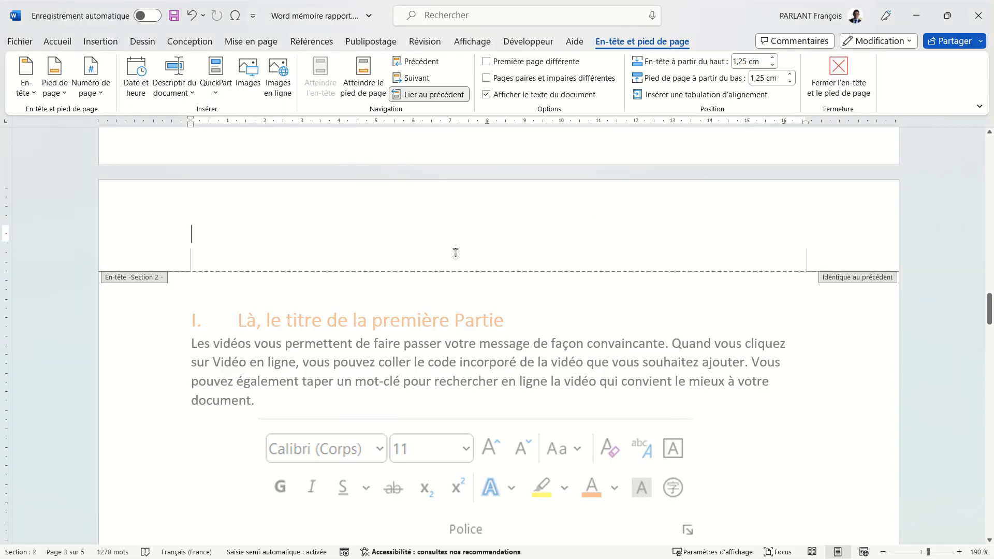
pyautogui.write('Mon')
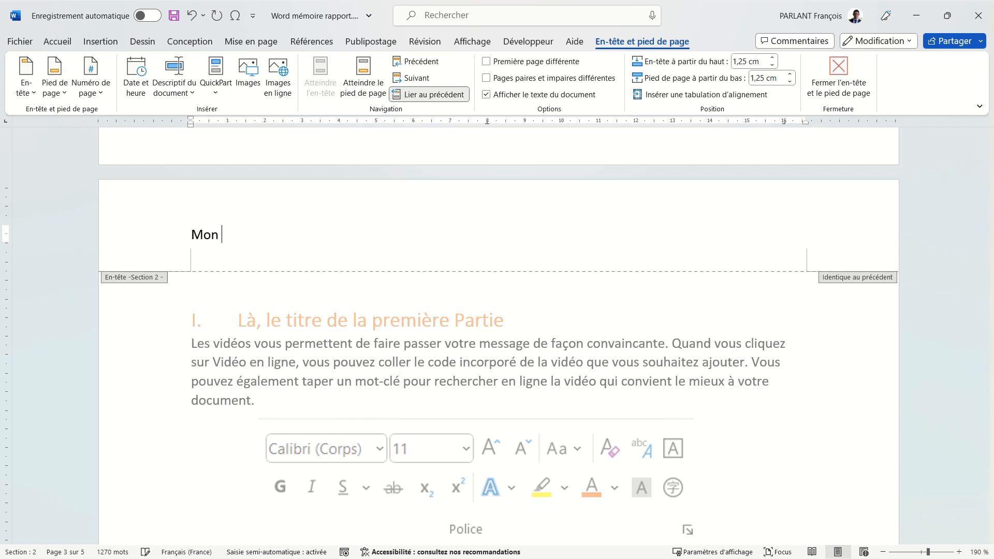
pyautogui.write(' mémoire')
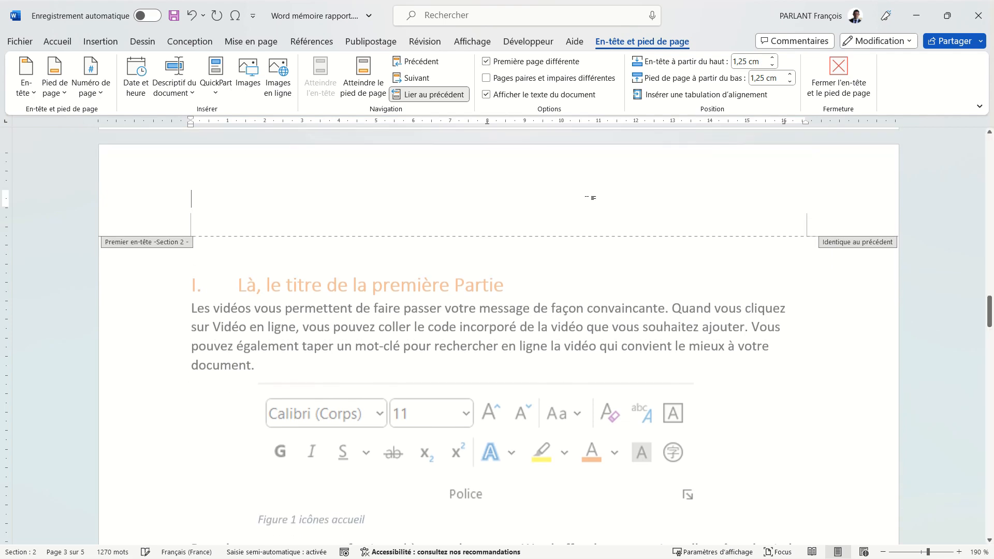
# - Enable different odd and even pages for the document's headers and footers
pyautogui.scroll(-15, 617, 337)
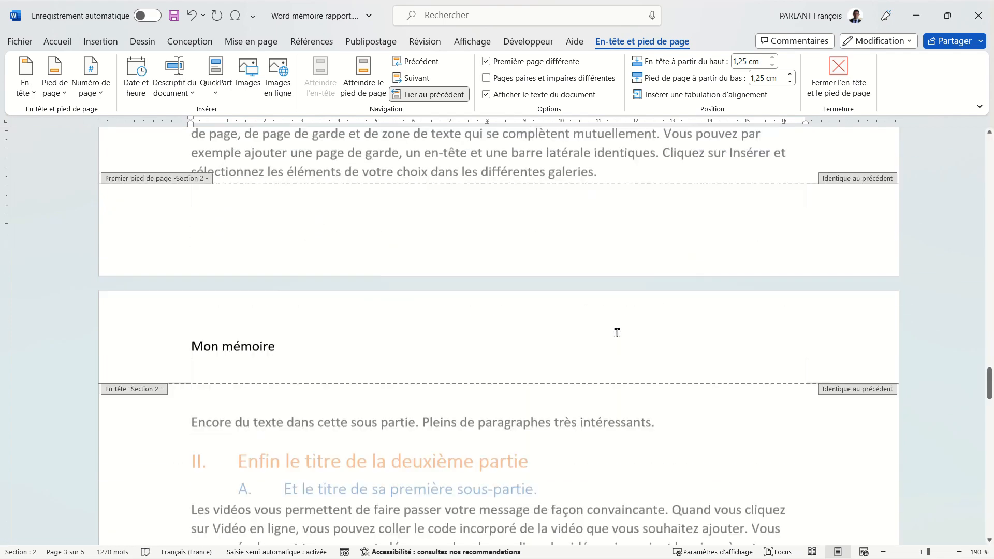
pyautogui.scroll(20, 456, 343)
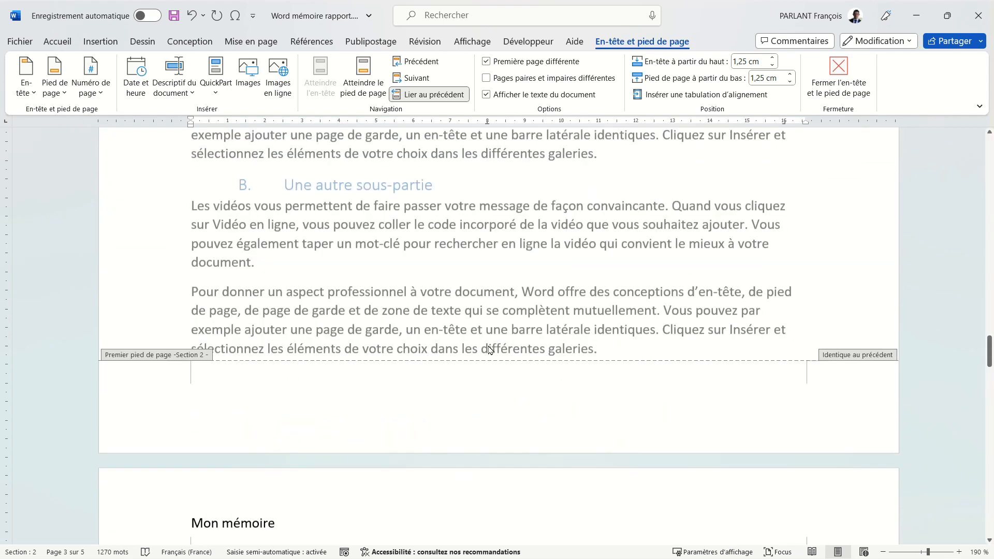
pyautogui.scroll(2, 488, 350)
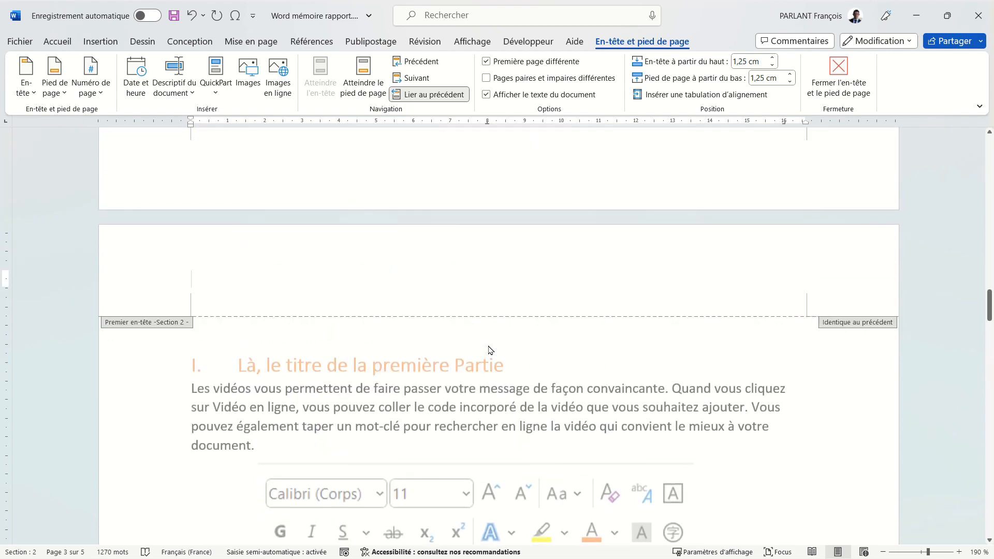
pyautogui.click(487, 78)
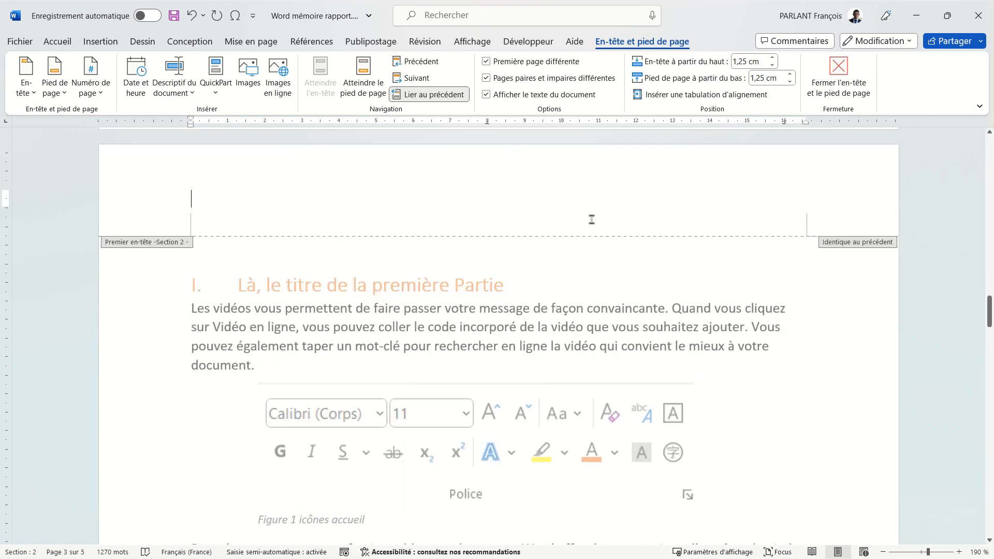
pyautogui.scroll(-10, 624, 304)
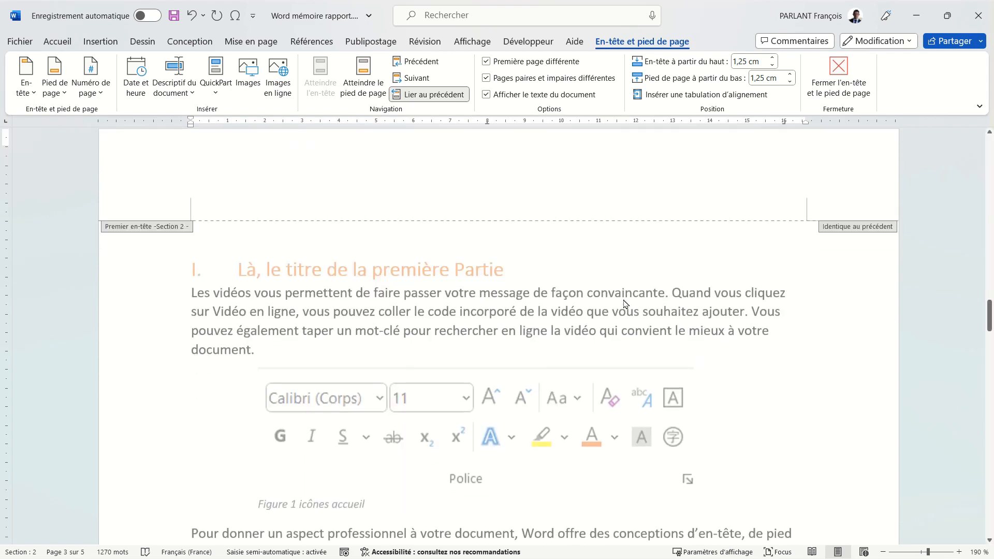
pyautogui.scroll(3, 626, 303)
pyautogui.scroll(5, 624, 304)
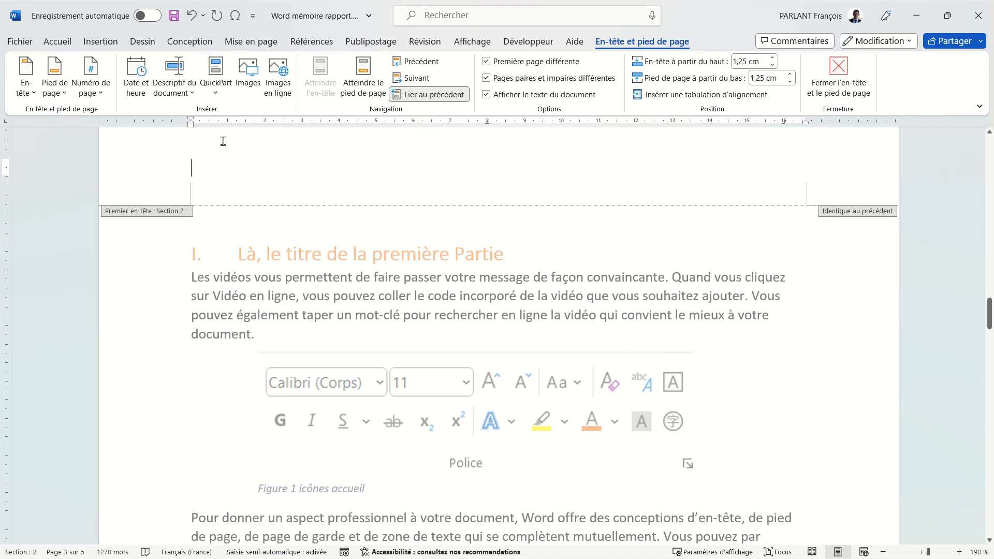
# - Insert a RéfStyle field based on the Titre 1 style into the first-page header of section 2
pyautogui.click(220, 95)
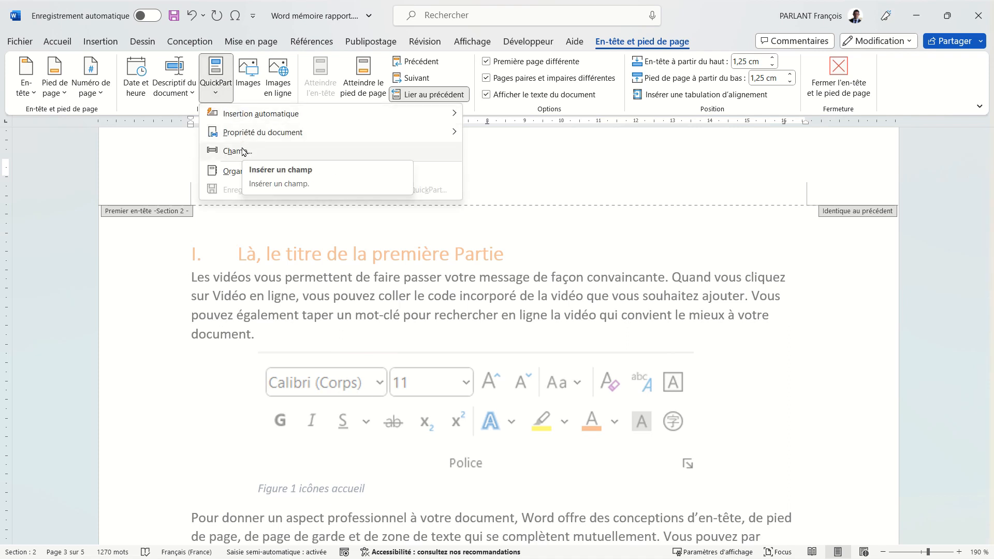
pyautogui.click(112, 43)
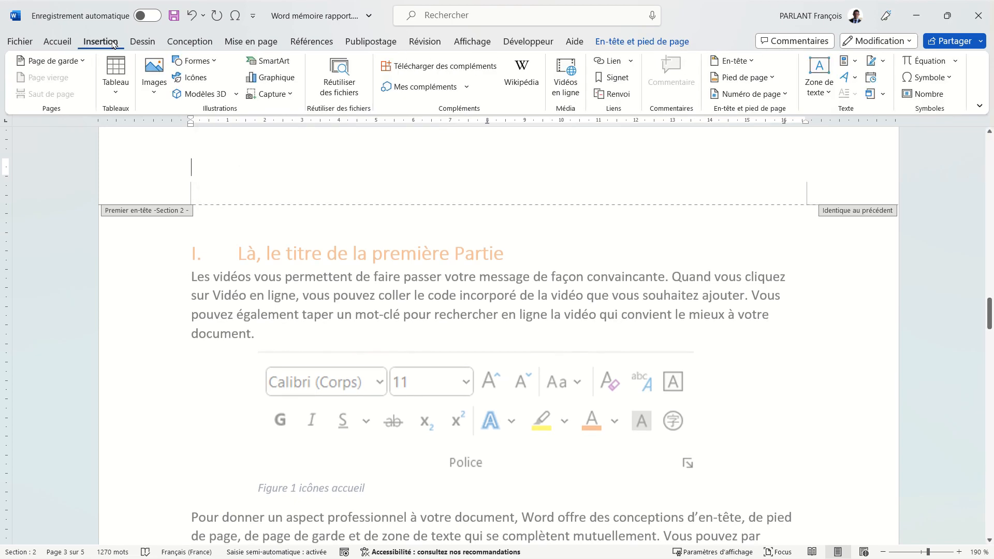
pyautogui.click(855, 62)
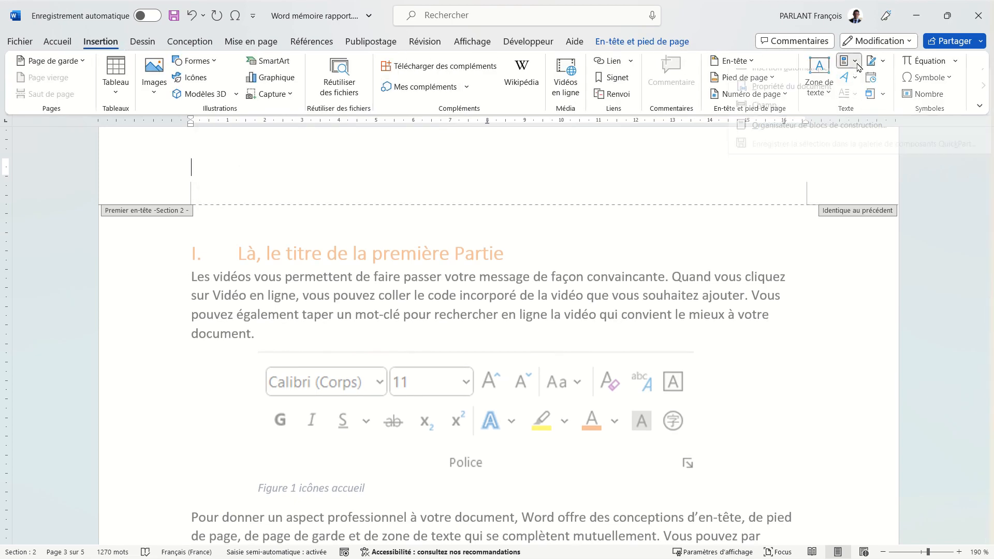
pyautogui.click(784, 123)
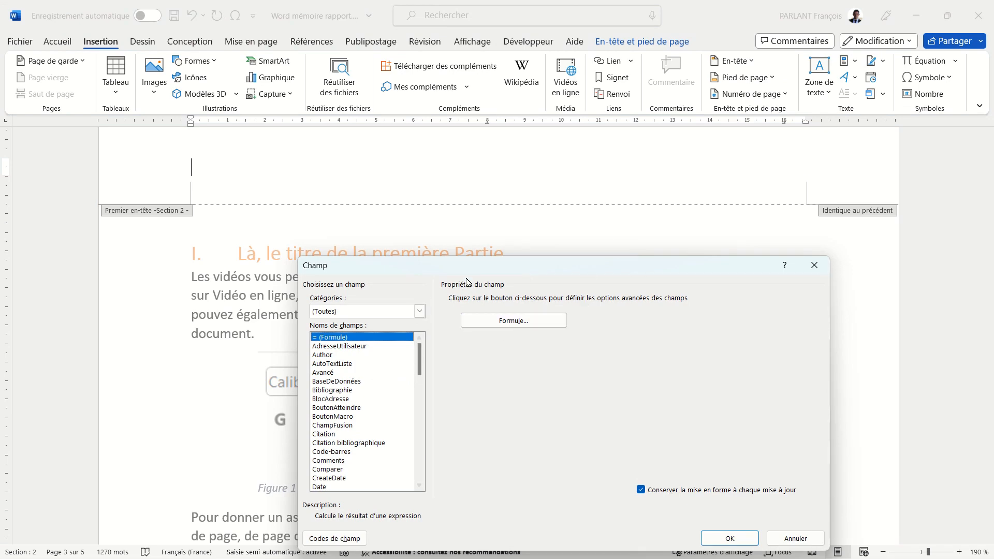
pyautogui.moveTo(462, 270); pyautogui.dragTo(480, 127)
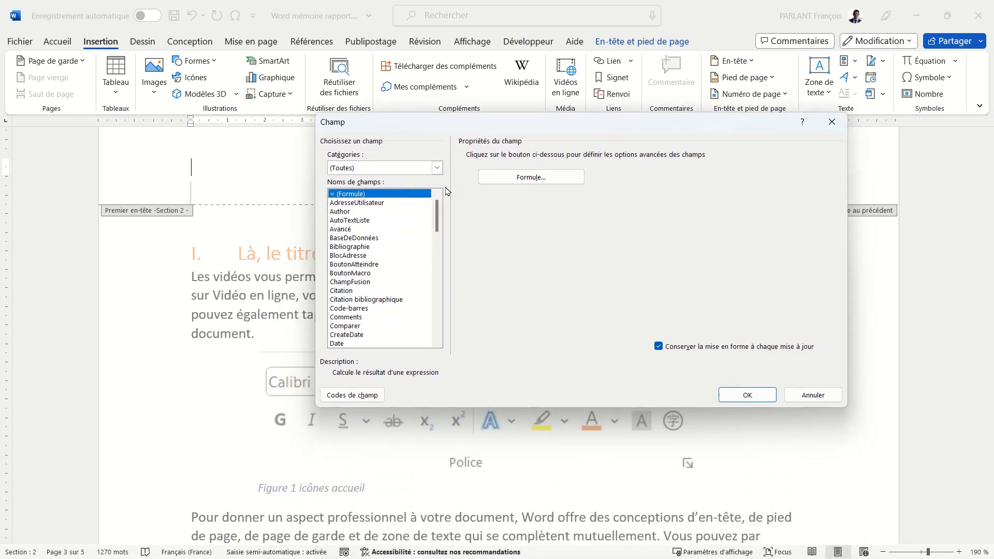
pyautogui.moveTo(434, 220); pyautogui.dragTo(436, 307)
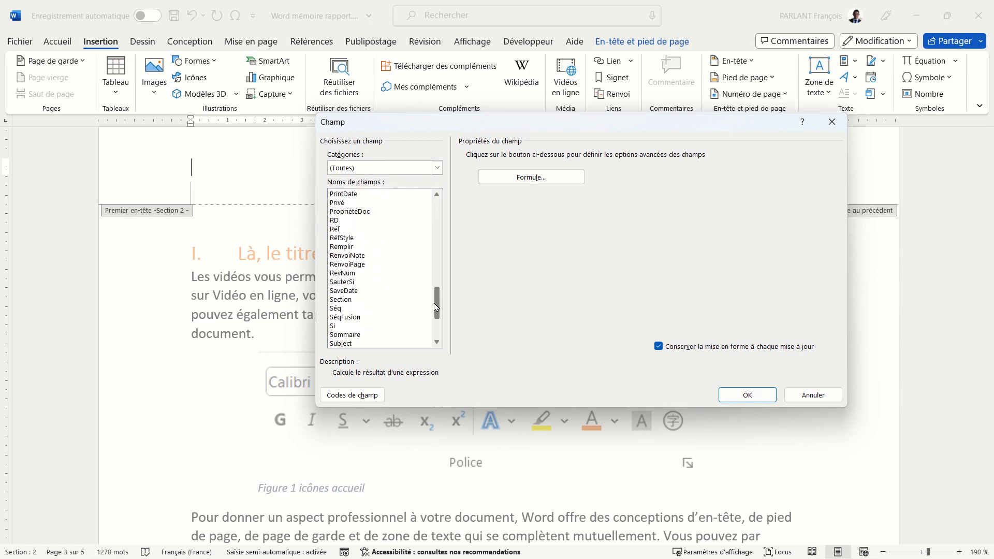
pyautogui.click(341, 239)
pyautogui.click(492, 276)
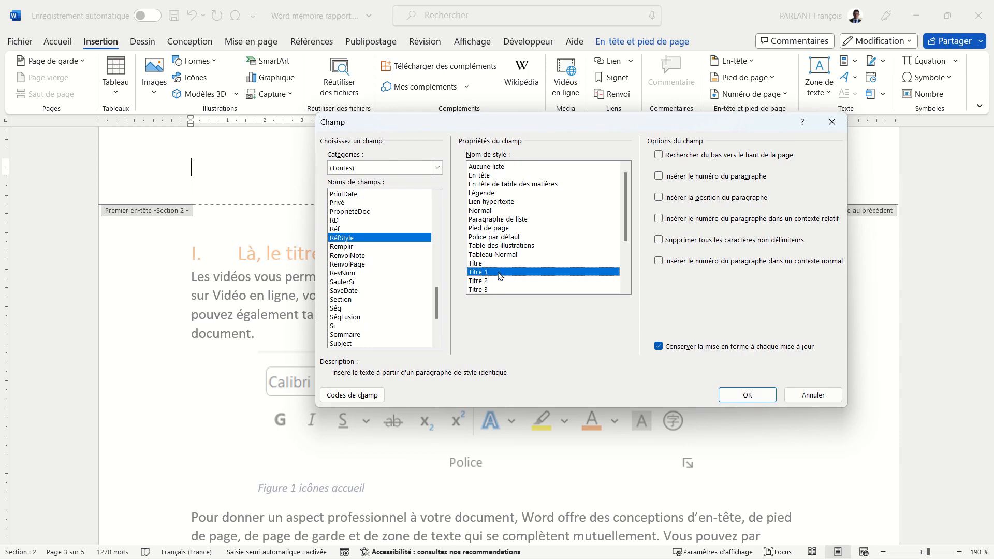
pyautogui.click(756, 398)
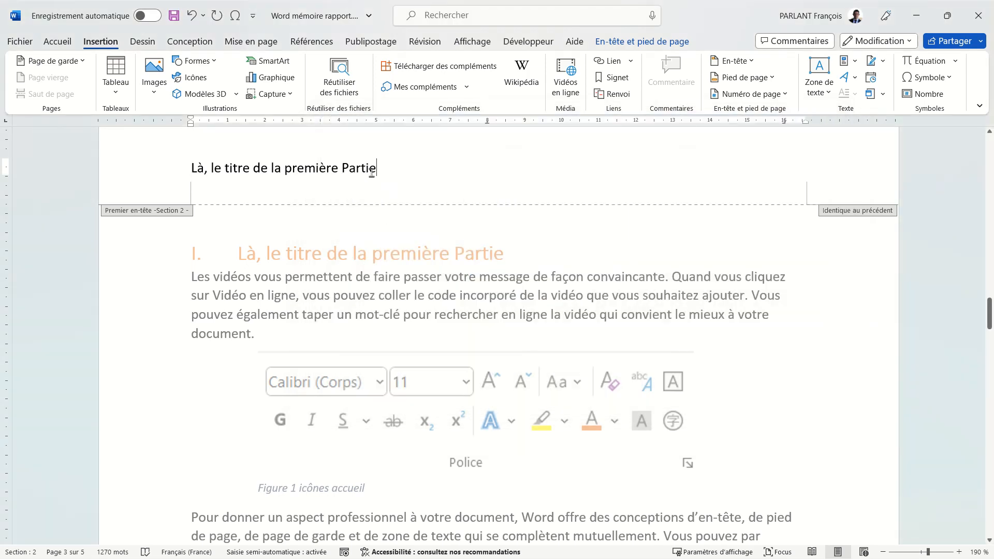
# - Review the odd and even page headers and footers from the first part through the conclusion page
pyautogui.scroll(-20, 567, 294)
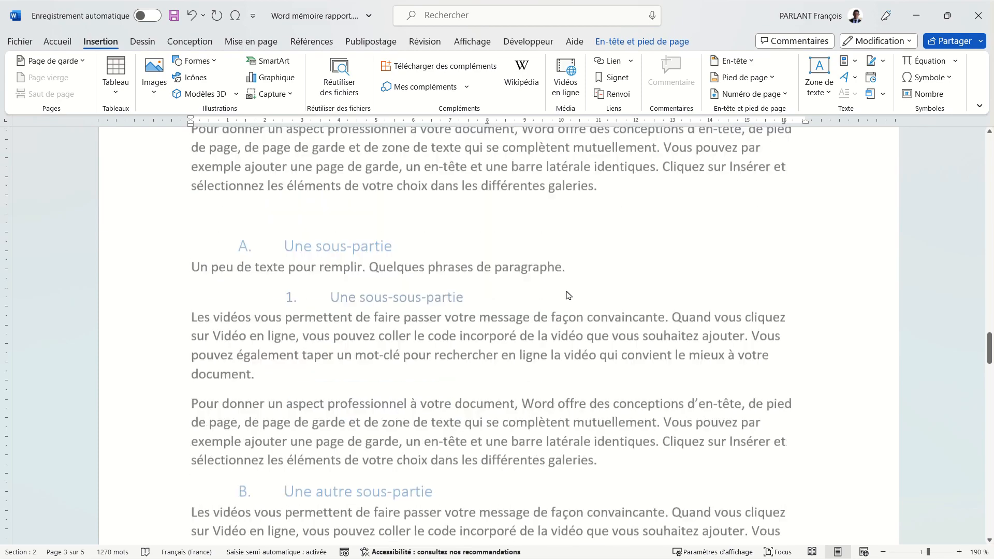
pyautogui.scroll(-2, 568, 294)
pyautogui.scroll(5, 568, 294)
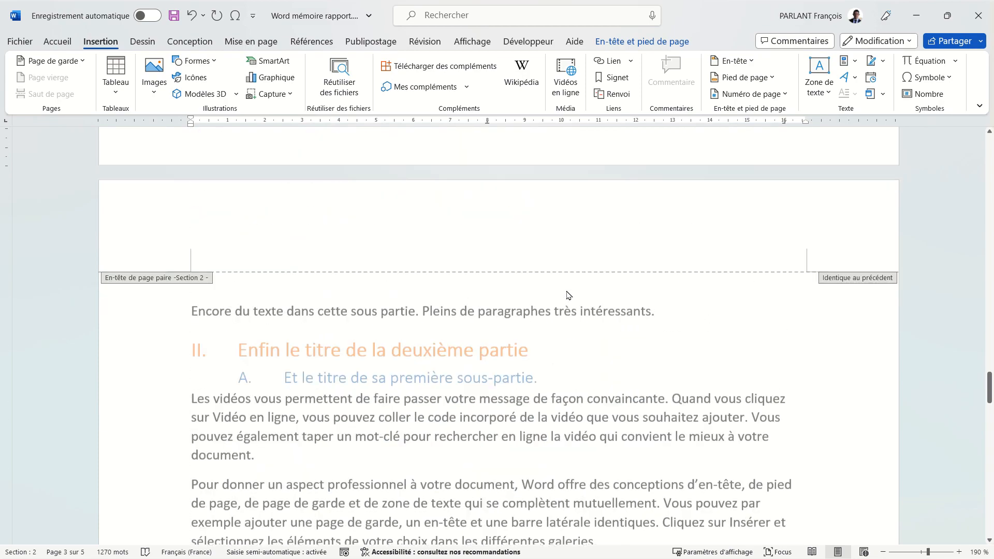
pyautogui.scroll(-10, 568, 293)
pyautogui.scroll(-8, 567, 292)
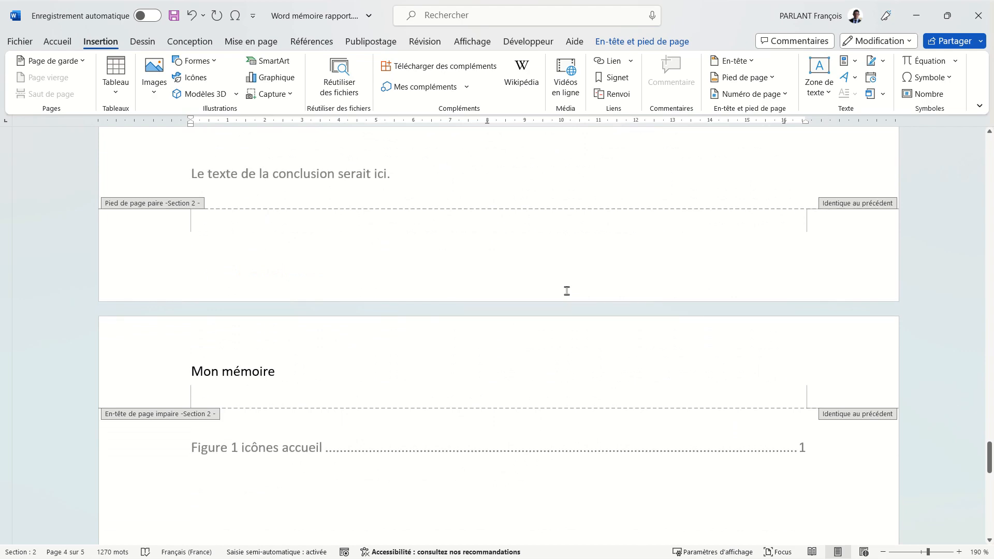
pyautogui.scroll(8, 567, 295)
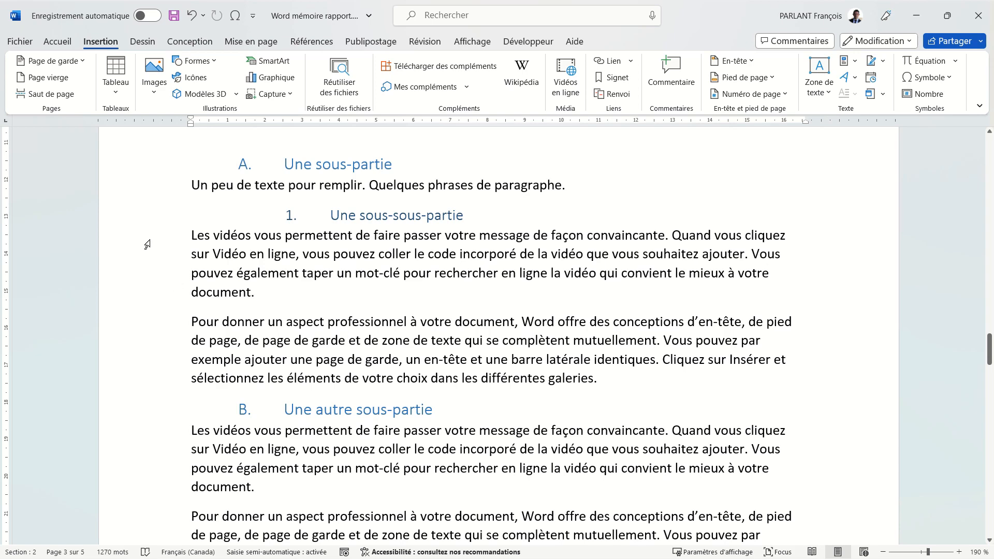
# - Lay out the two paragraphs under the heading "Une sous-sous-partie" in two columns
pyautogui.moveTo(147, 244); pyautogui.dragTo(156, 379)
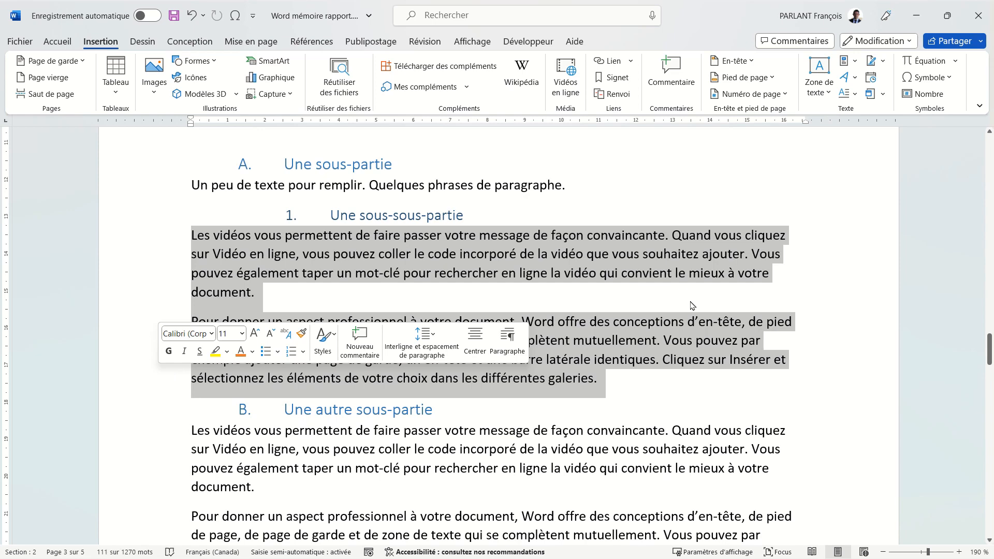
pyautogui.click(268, 46)
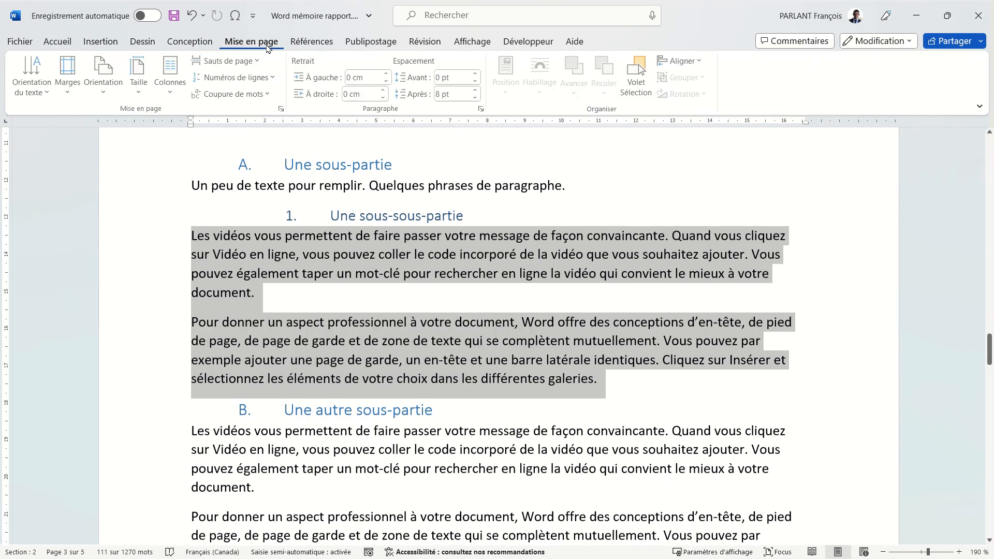
pyautogui.click(175, 96)
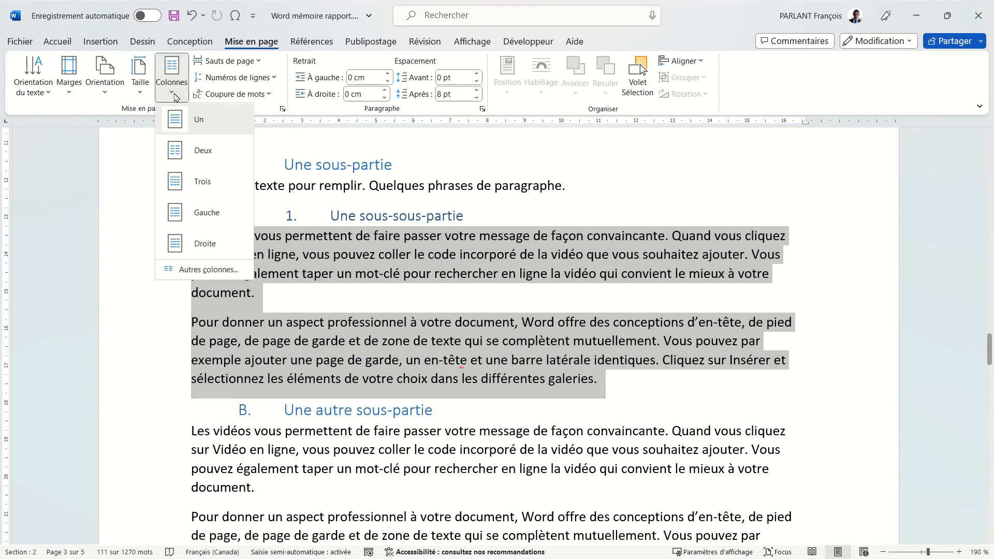
pyautogui.click(203, 151)
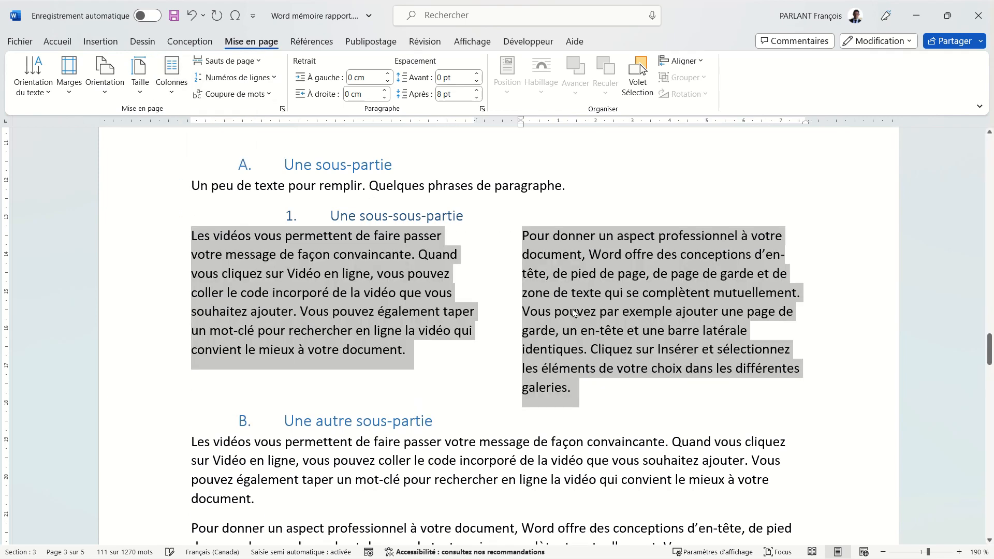
pyautogui.click(369, 186)
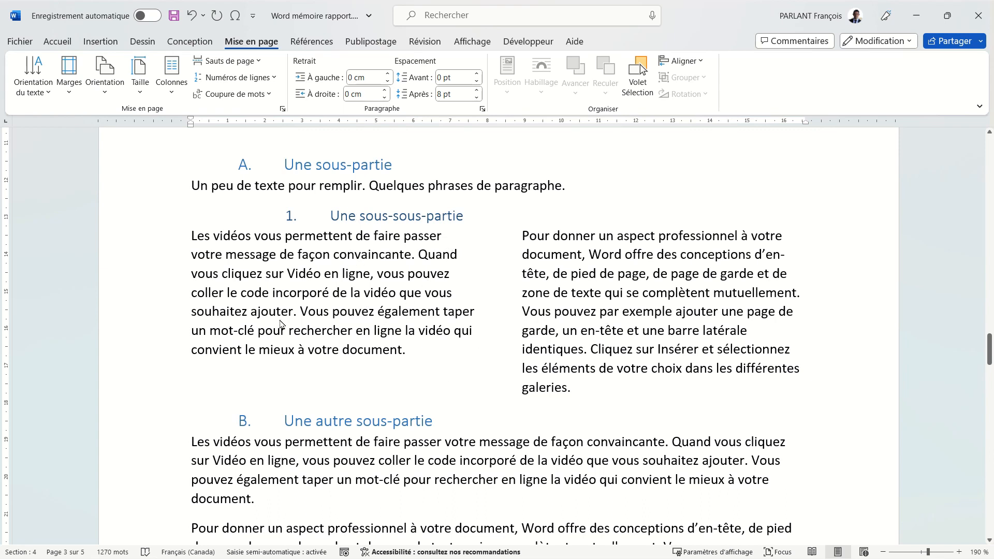
# - Display the formatting marks and examine the section breaks around the two-column text
pyautogui.click(57, 41)
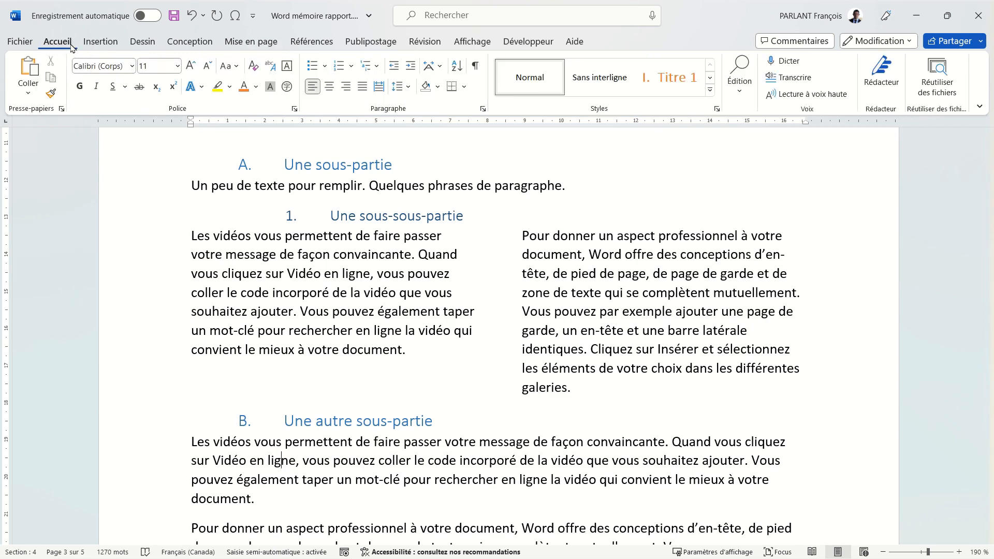
pyautogui.click(477, 66)
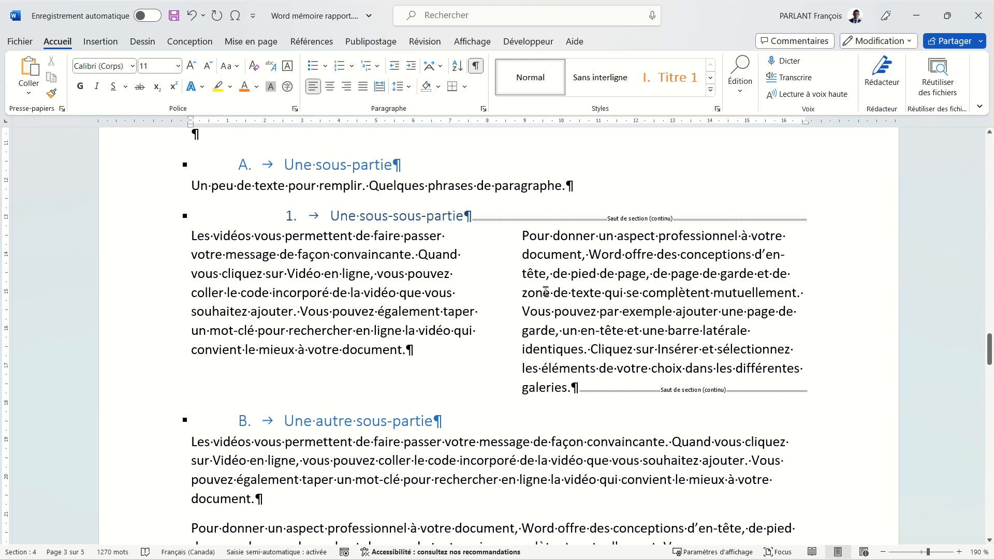
pyautogui.scroll(1, 546, 292)
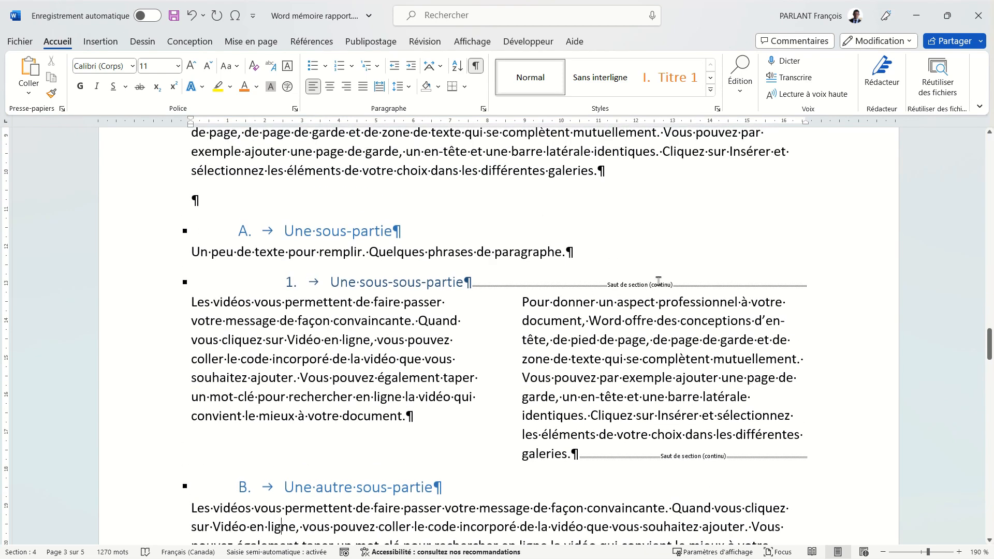
pyautogui.scroll(-2, 573, 409)
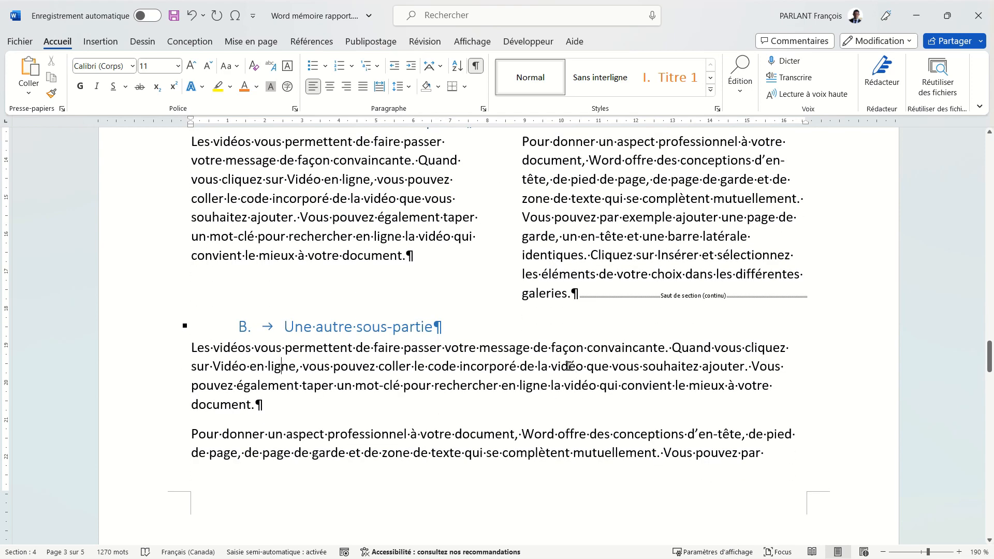
pyautogui.scroll(1, 570, 356)
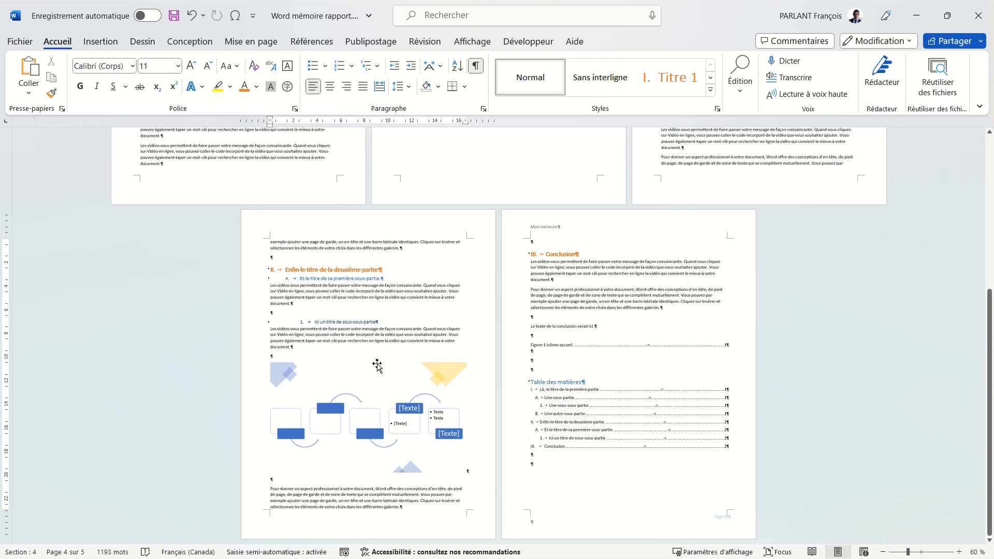
# - Change the page orientation of the section containing the second part and the conclusion to landscape
pyautogui.click(249, 43)
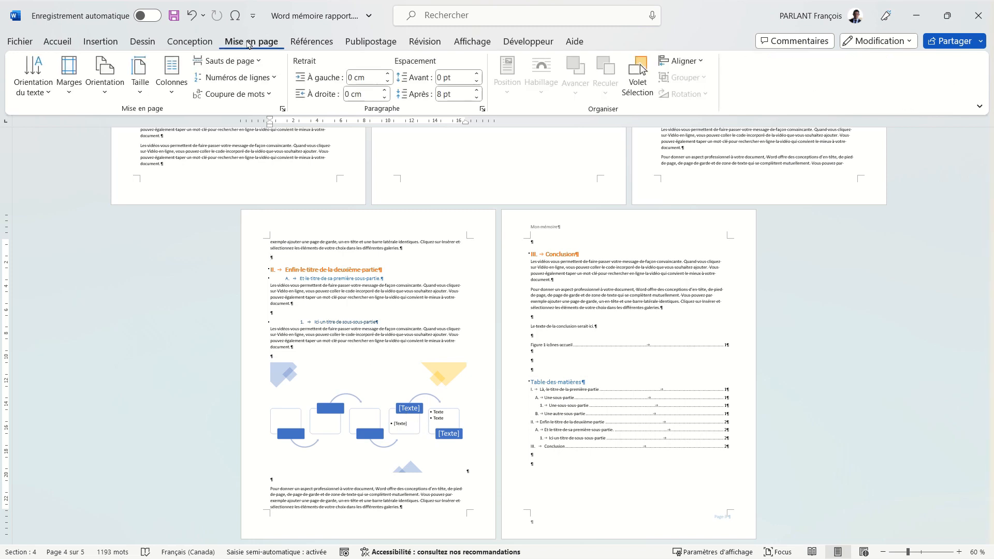
pyautogui.click(105, 76)
pyautogui.click(117, 153)
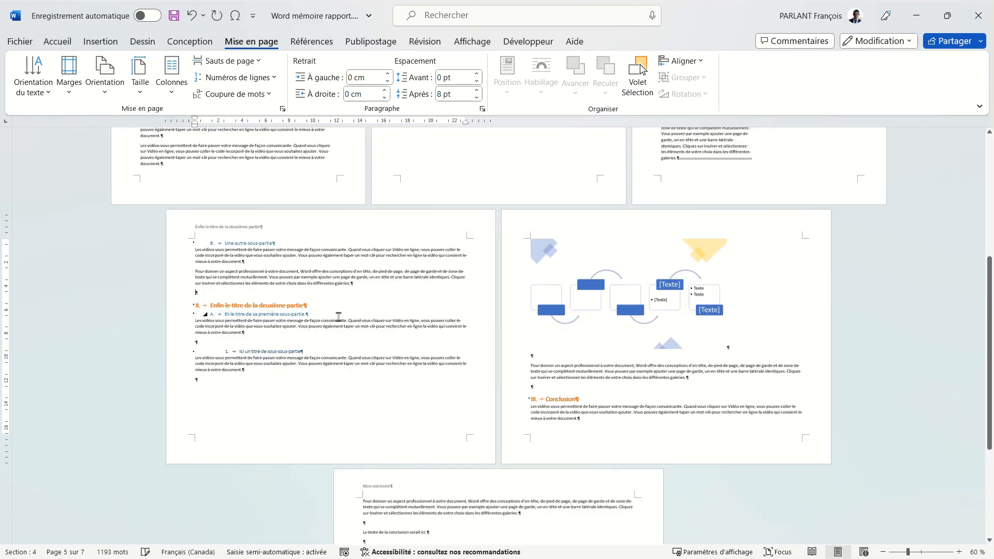
# - Undo the landscape orientation and insert a next-page section break on the empty line before the SmartArt graphic
pyautogui.hotkey('ctrl', 'z')
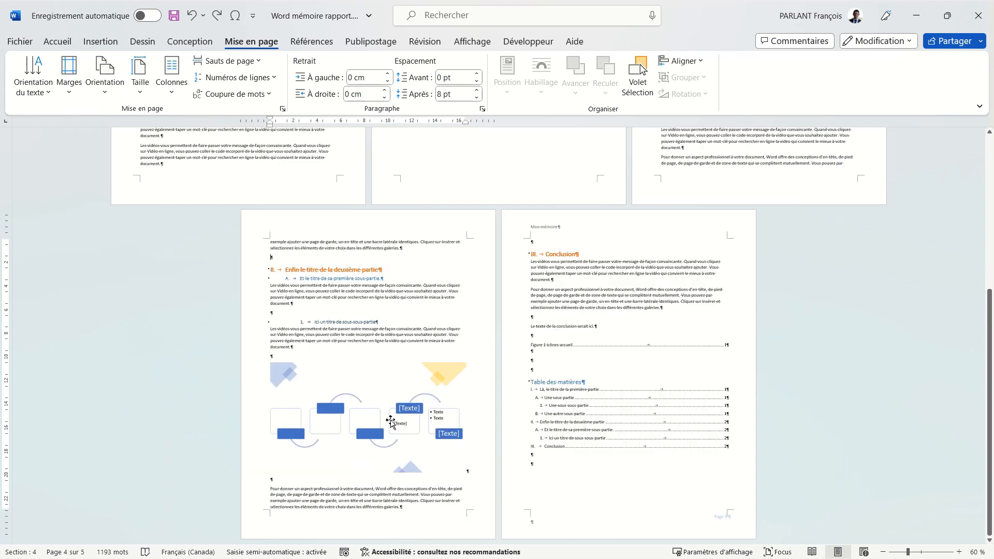
pyautogui.scroll(7, 391, 421)
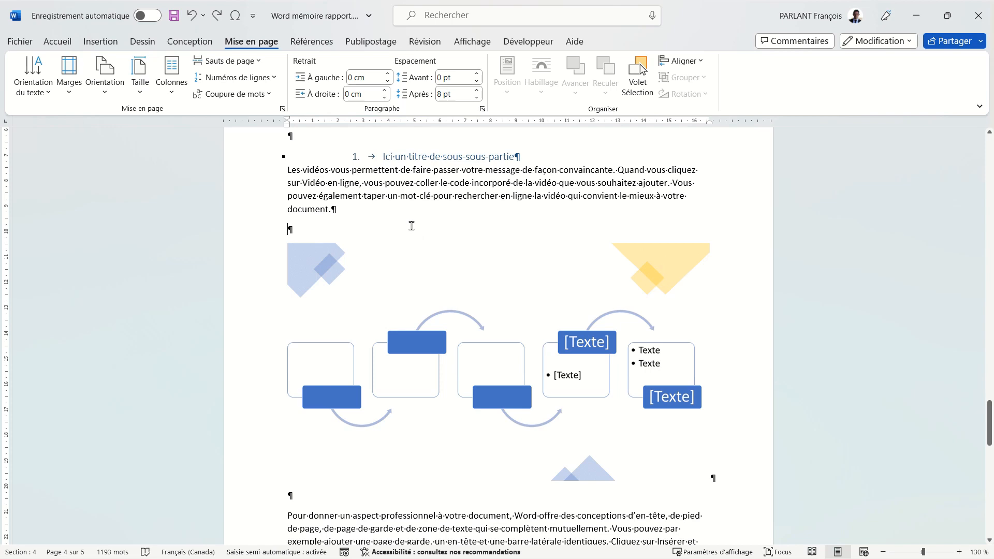
pyautogui.click(249, 62)
pyautogui.click(285, 265)
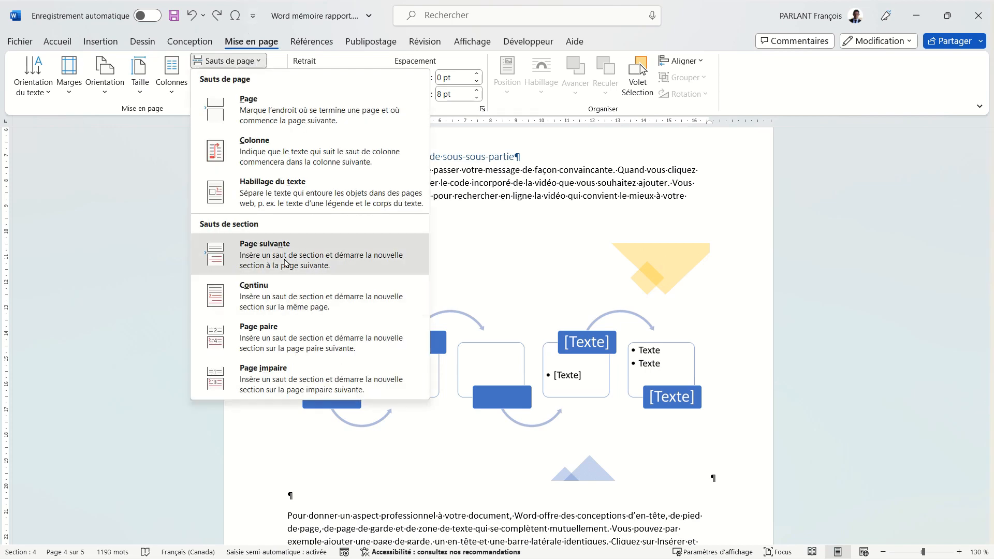
# - Insert a next-page section break on the empty line just after the SmartArt graphic
pyautogui.scroll(-3, 289, 517)
pyautogui.scroll(-4, 429, 440)
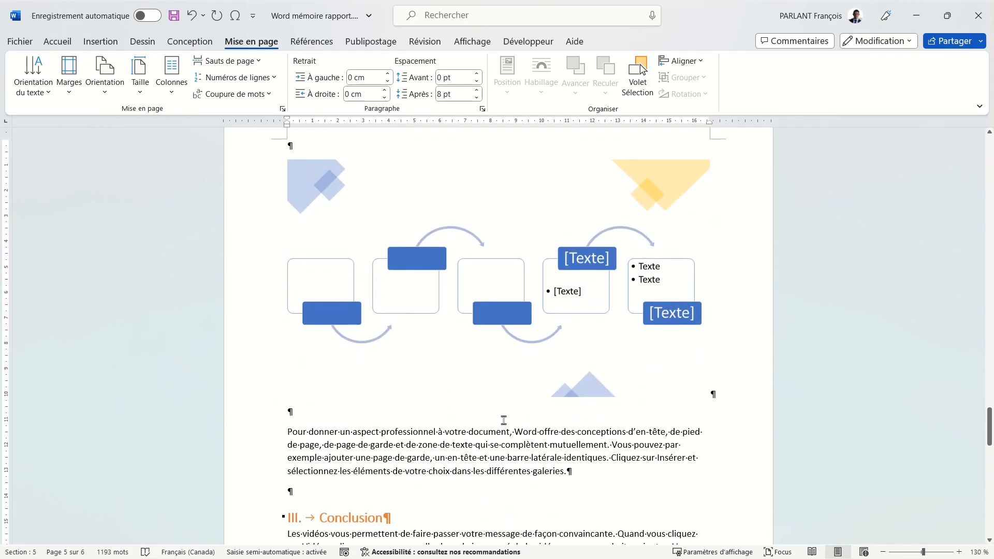
pyautogui.click(231, 61)
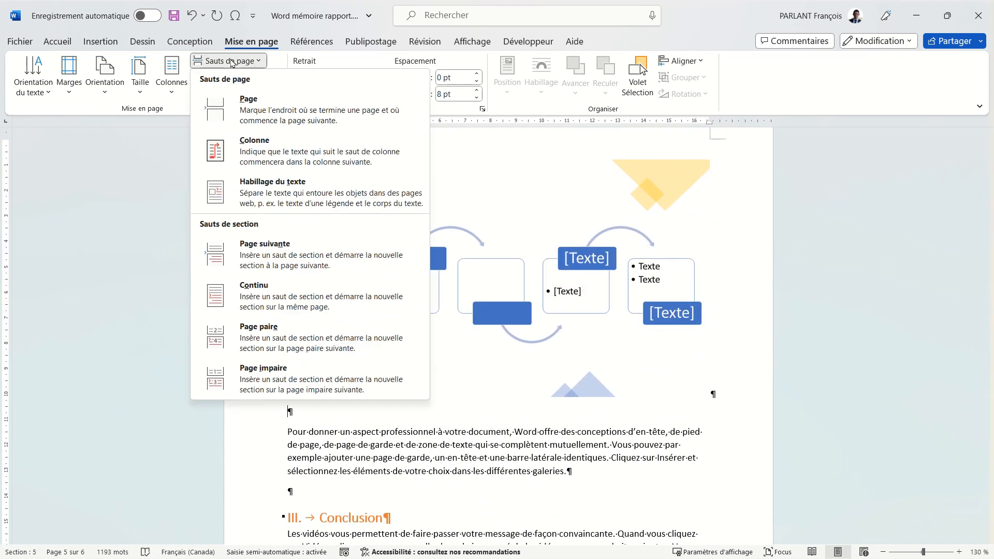
pyautogui.click(261, 252)
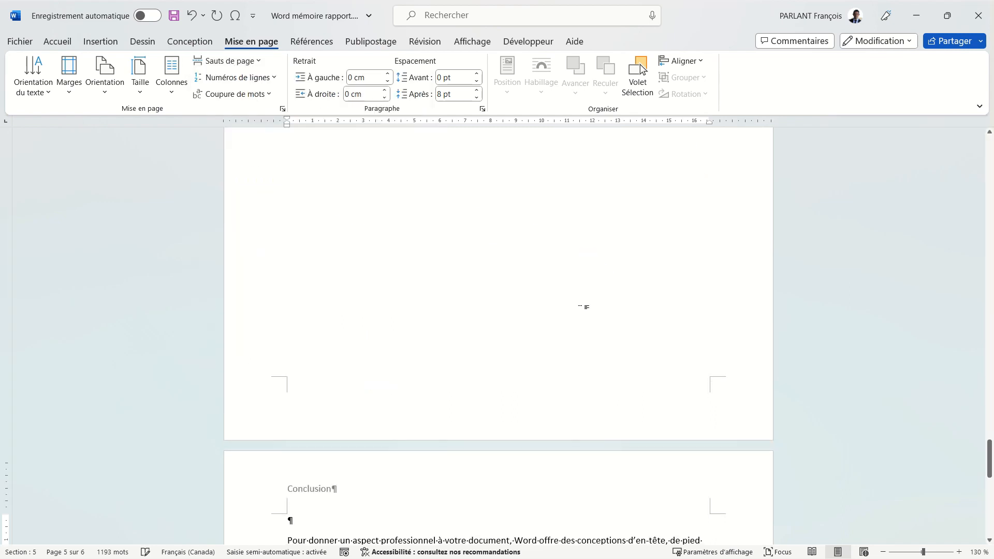
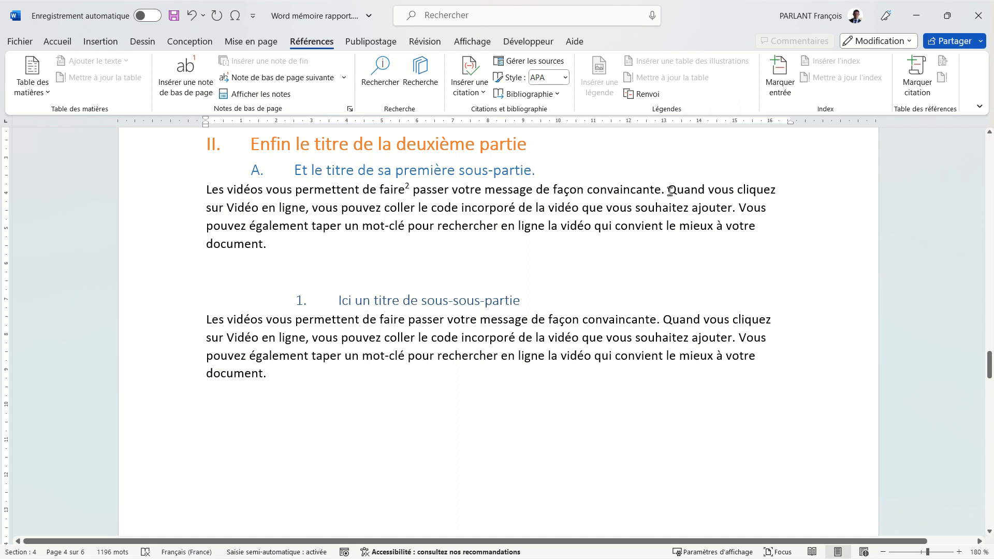
# - Examine the hyperlink destination types available for the word "convaincante" under "Et le titre de sa première sous-partie", including document locations and e-mail addresses
pyautogui.click(658, 192)
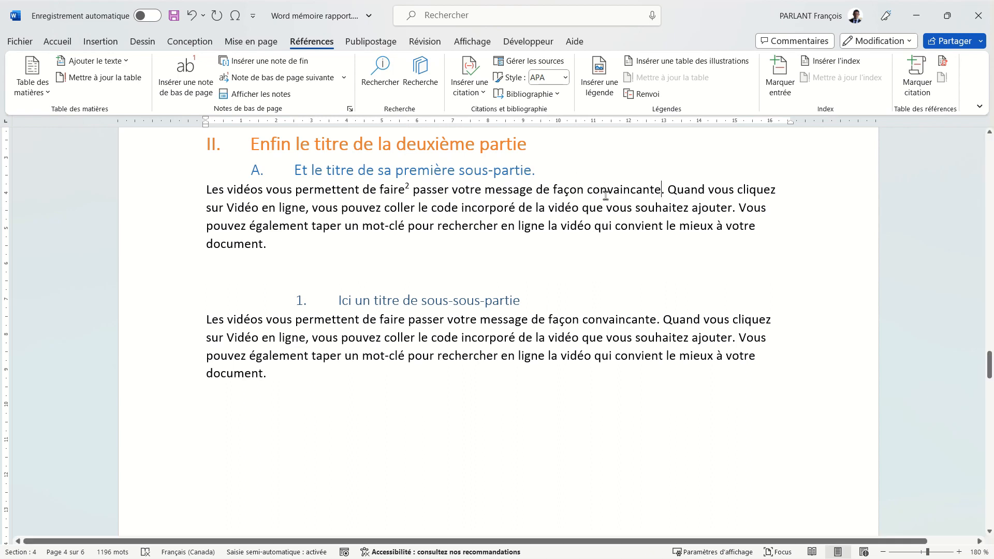
pyautogui.click(123, 48)
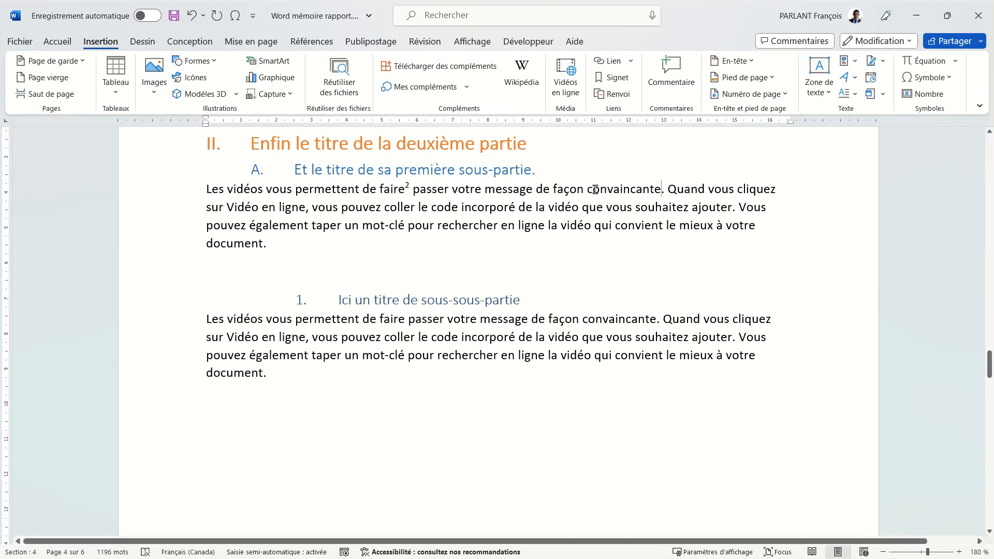
pyautogui.moveTo(589, 191); pyautogui.dragTo(661, 189)
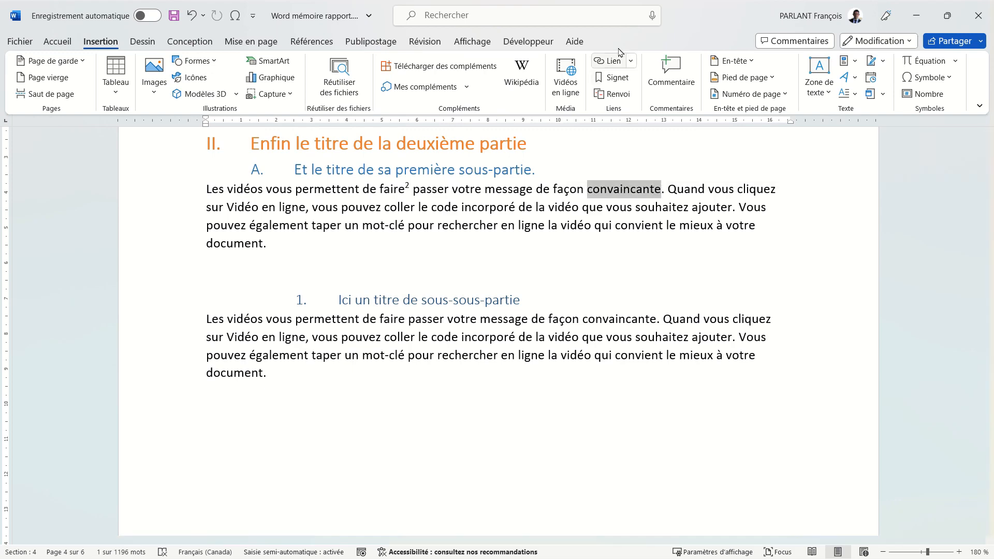
pyautogui.click(608, 63)
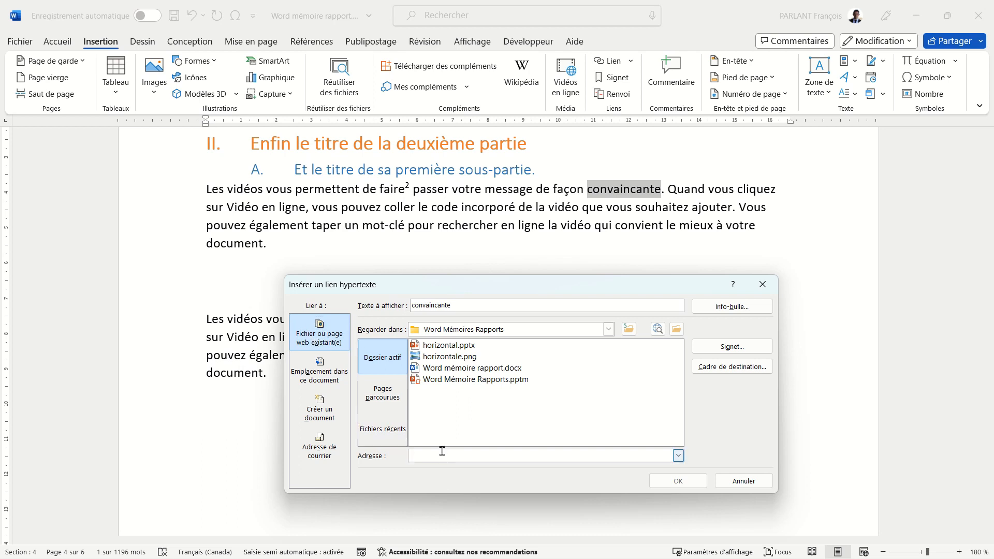
pyautogui.click(320, 372)
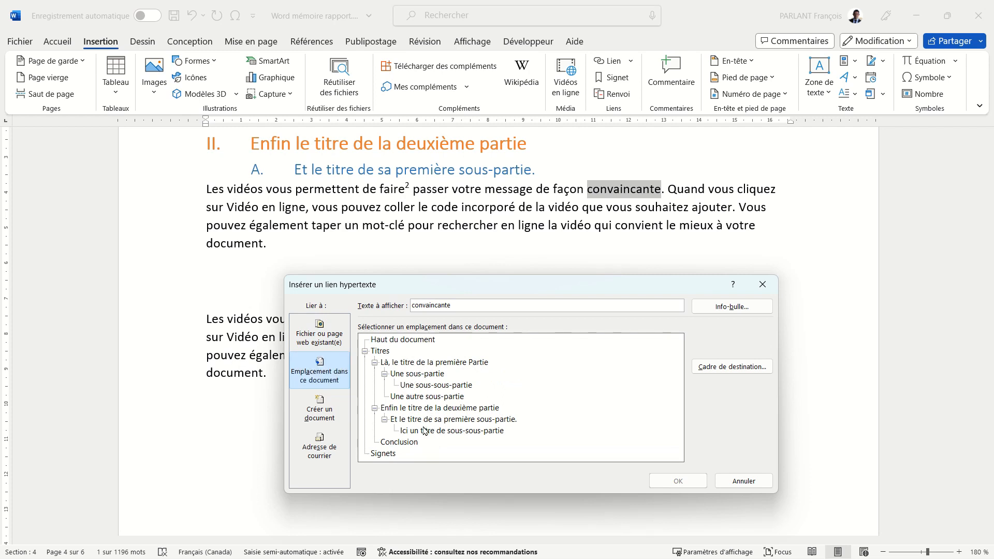
pyautogui.click(323, 453)
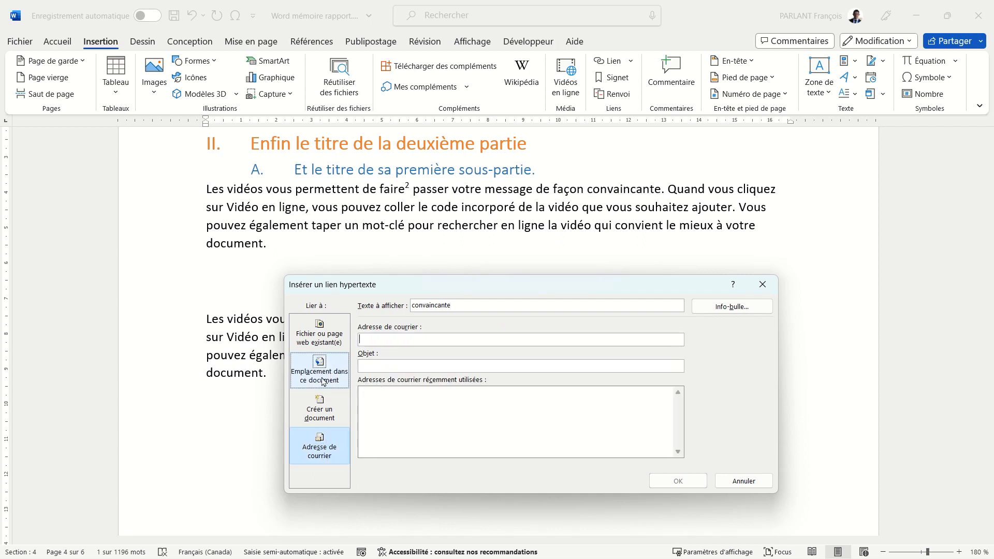
pyautogui.click(324, 381)
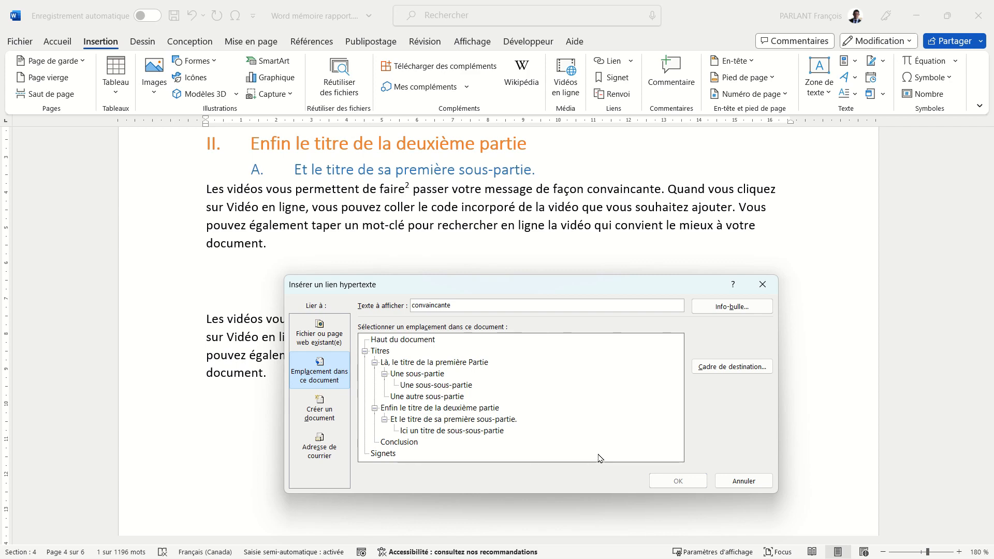
pyautogui.press('Escape')
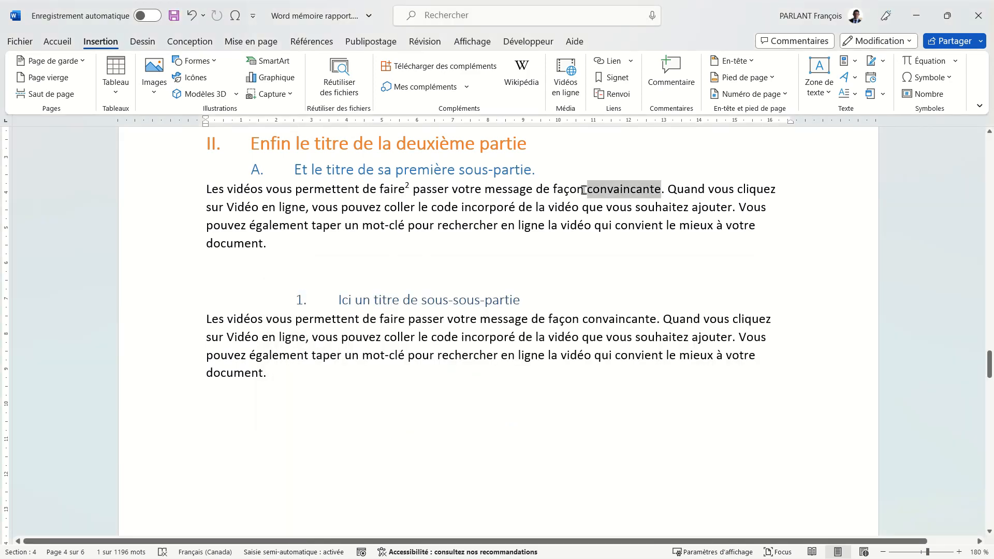
# - Add a bookmark named "important" before "barre latérale" in the paragraph above the Conclusion heading
pyautogui.scroll(-10, 582, 323)
pyautogui.scroll(-20, 582, 324)
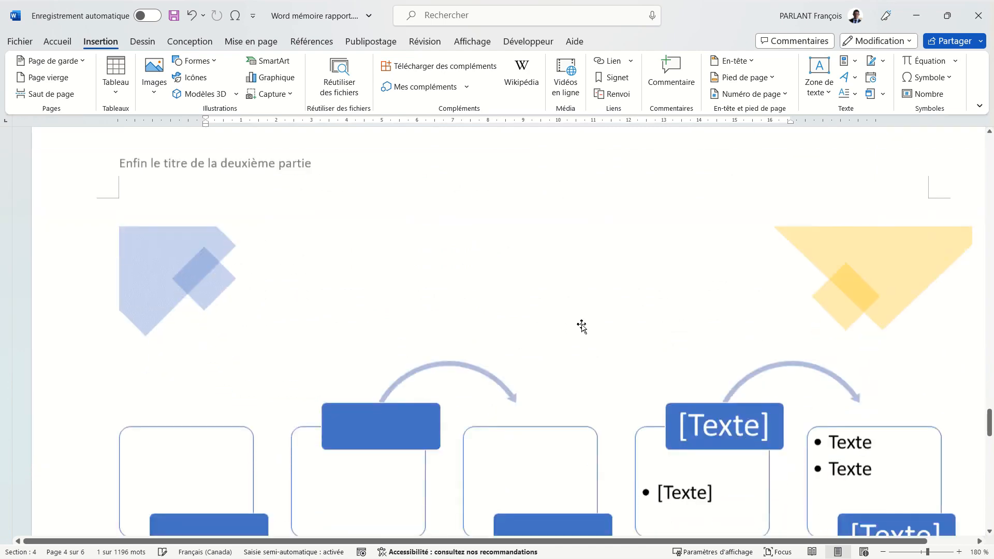
pyautogui.click(508, 310)
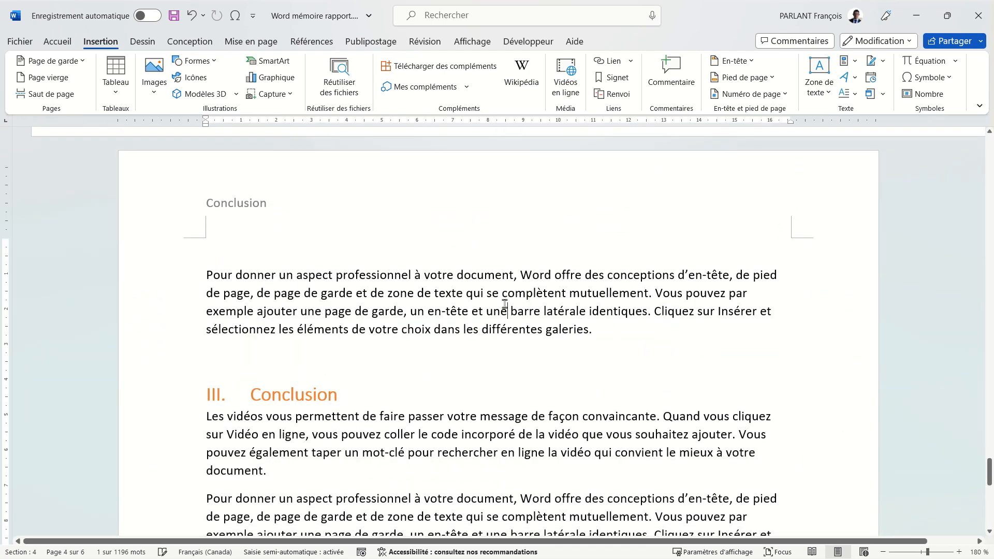
pyautogui.click(615, 77)
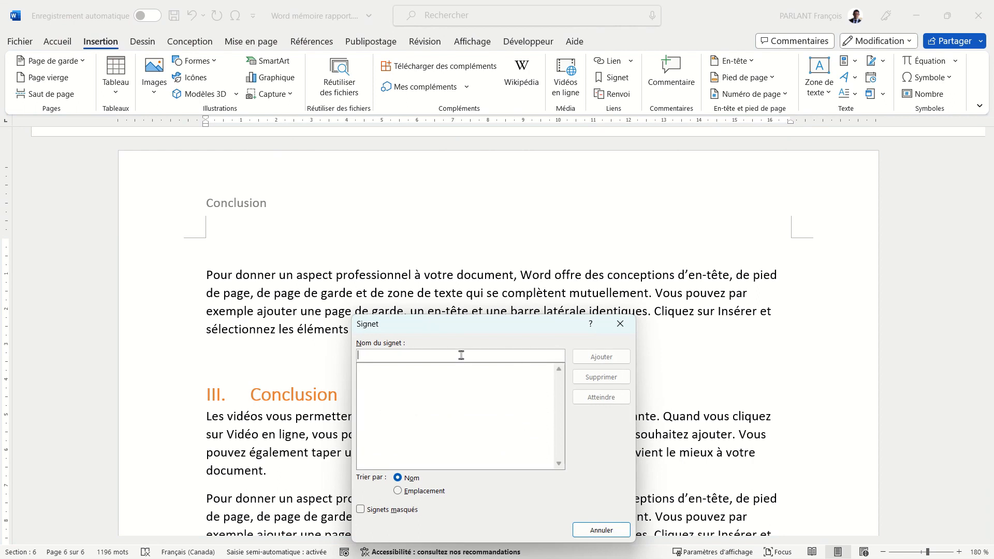
pyautogui.write('important')
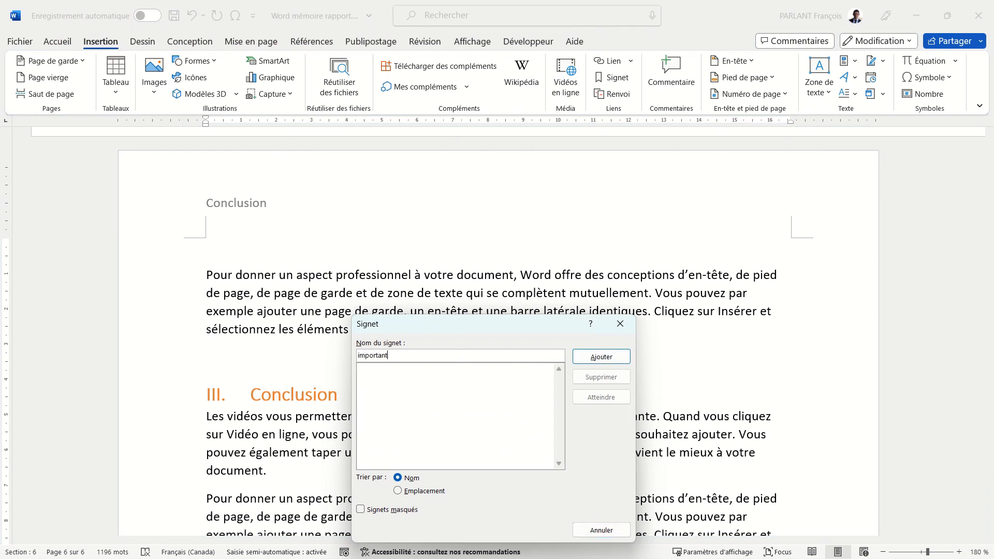
pyautogui.click(600, 357)
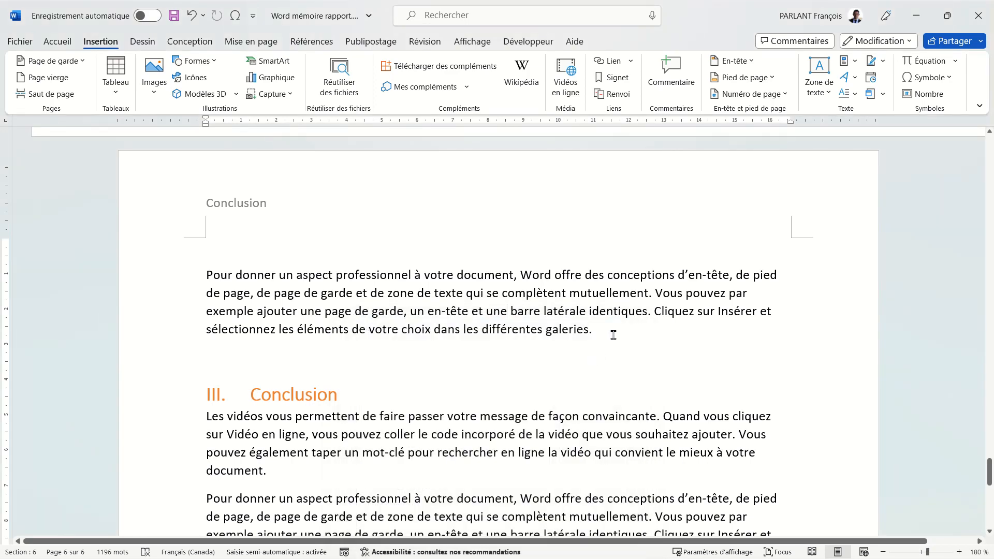
# - Link the word "convaincante" under "Ici un titre de sous-sous-partie" to the bookmark "important" and follow the link
pyautogui.scroll(20, 613, 335)
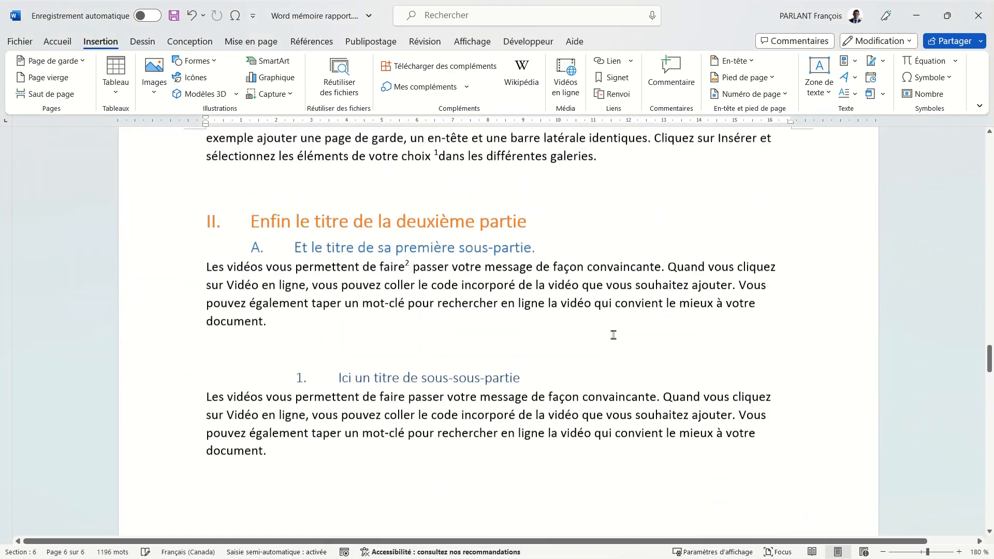
pyautogui.moveTo(584, 402); pyautogui.dragTo(656, 402)
pyautogui.click(619, 66)
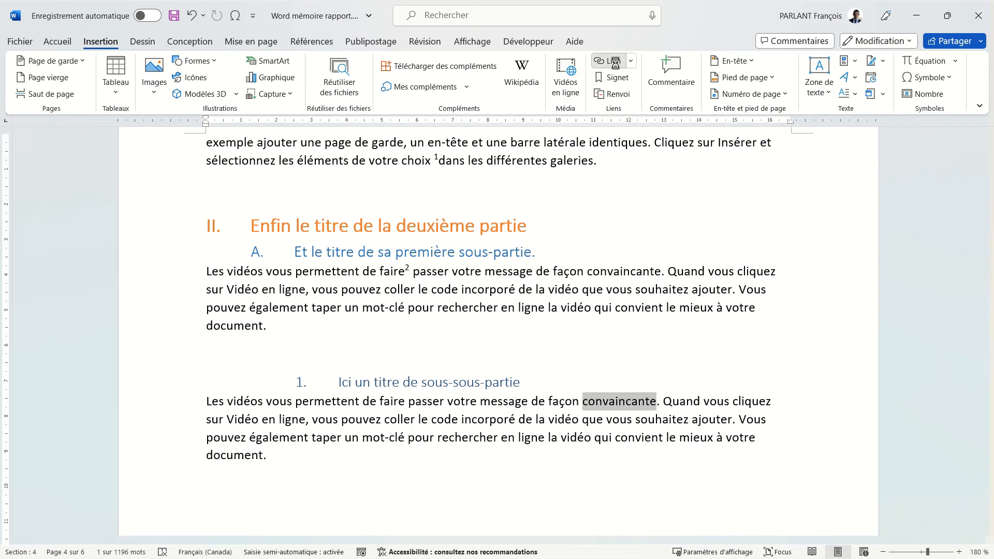
pyautogui.click(325, 381)
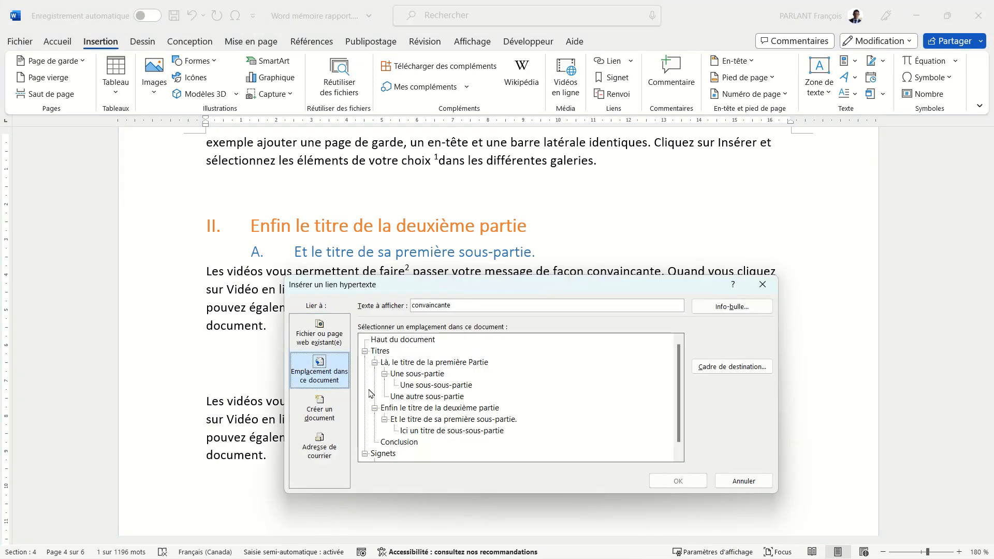
pyautogui.click(395, 454)
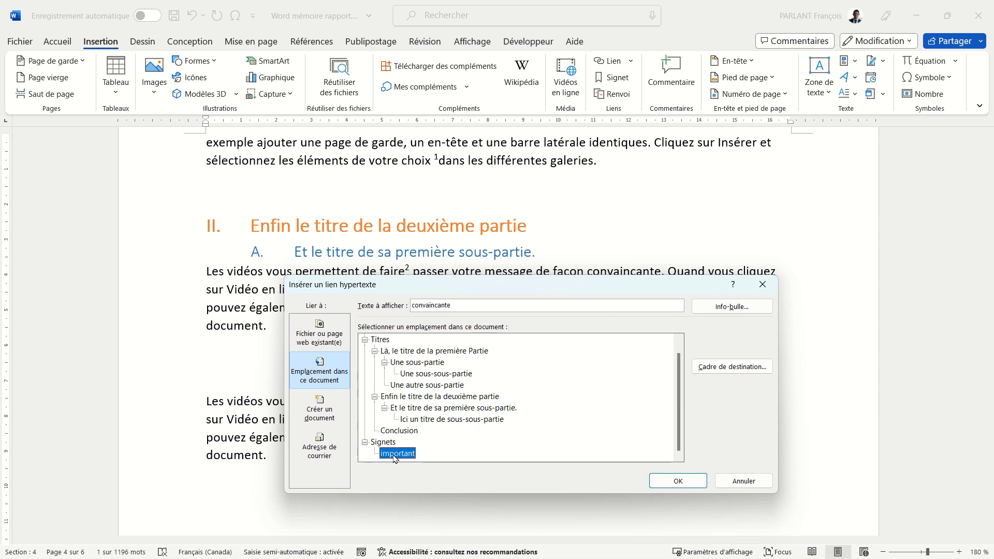
pyautogui.click(663, 480)
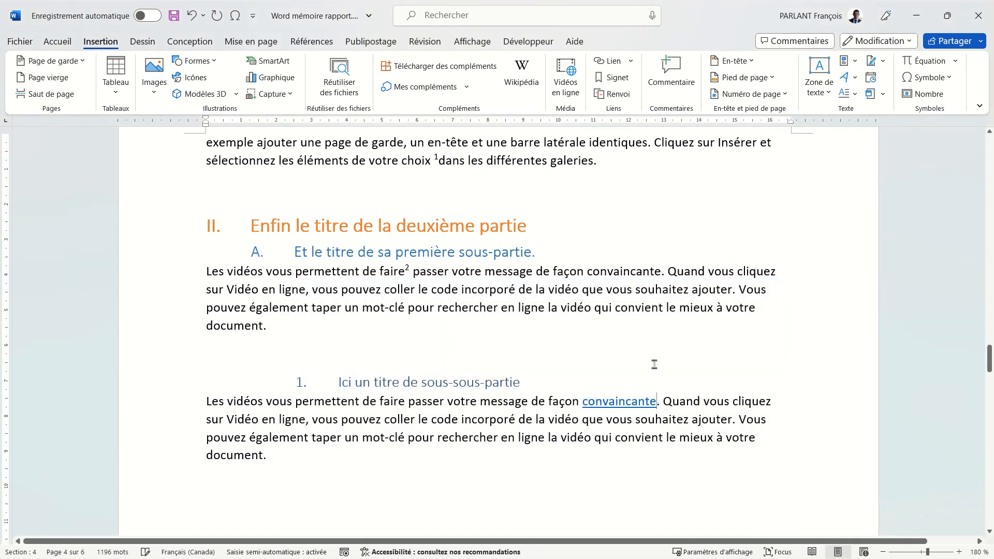
pyautogui.keyDown('ctrl'); pyautogui.click(616, 403); pyautogui.keyUp('ctrl')
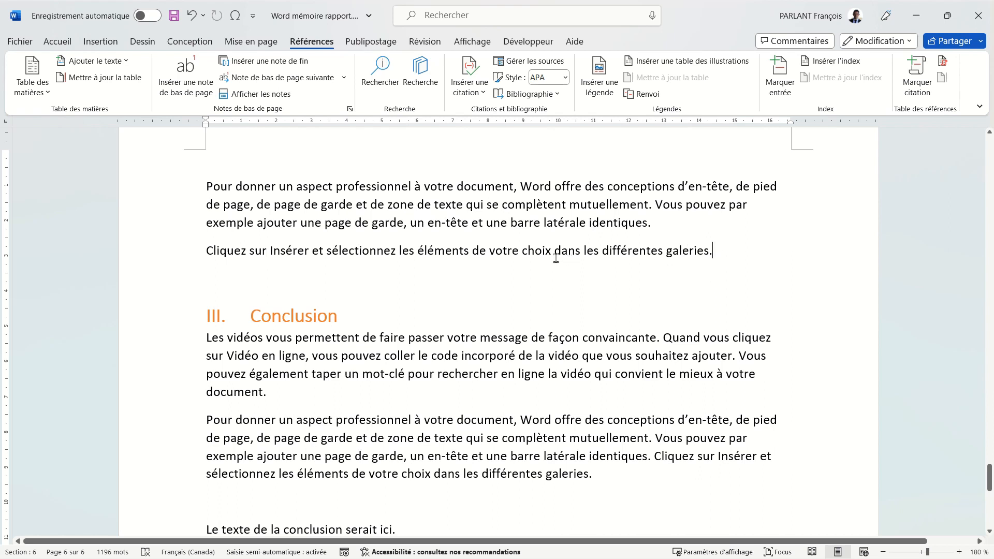
# - Create a new book source for a citation after "différentes galeries.", entering the author's full name and the title "Tuto Word"
pyautogui.click(465, 92)
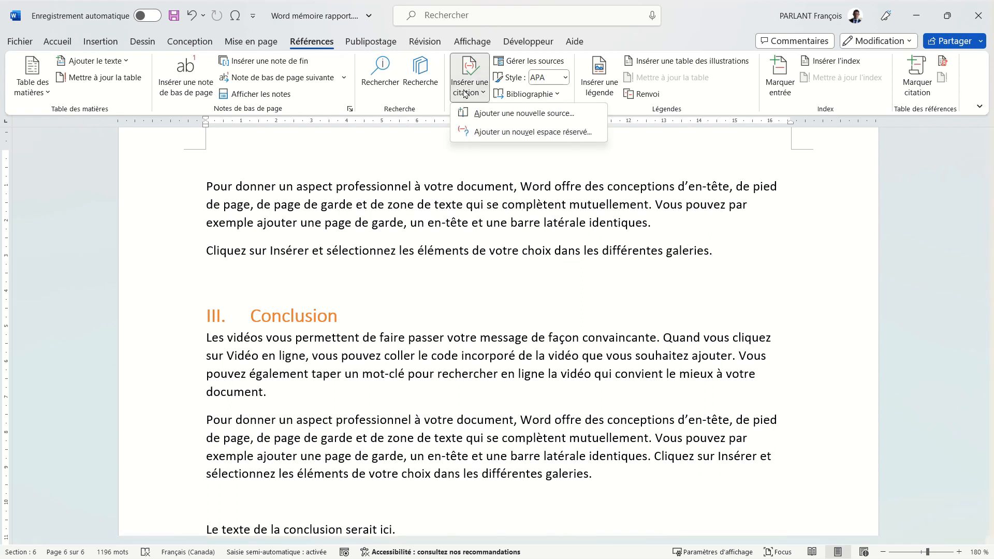
pyautogui.click(495, 114)
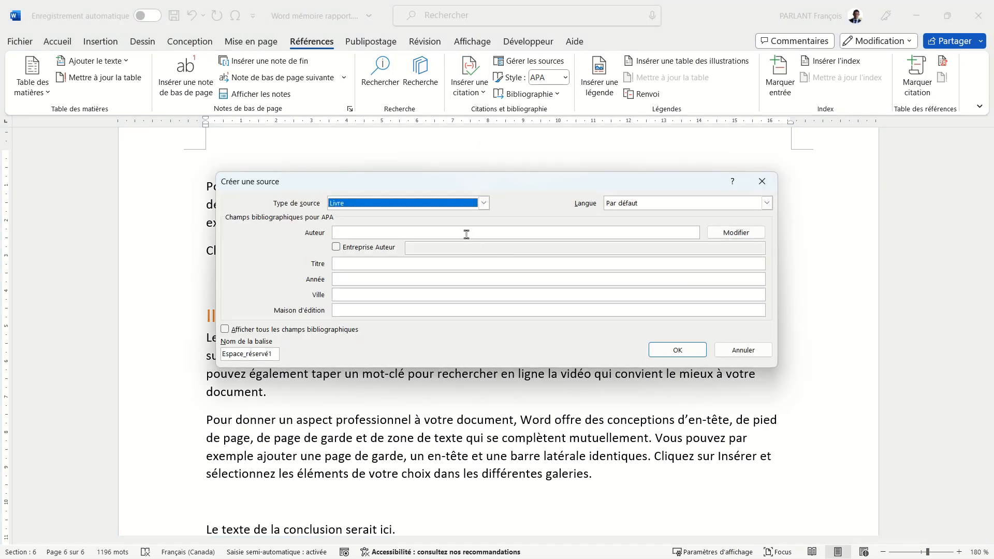
pyautogui.click(466, 232)
pyautogui.write('François Parlant')
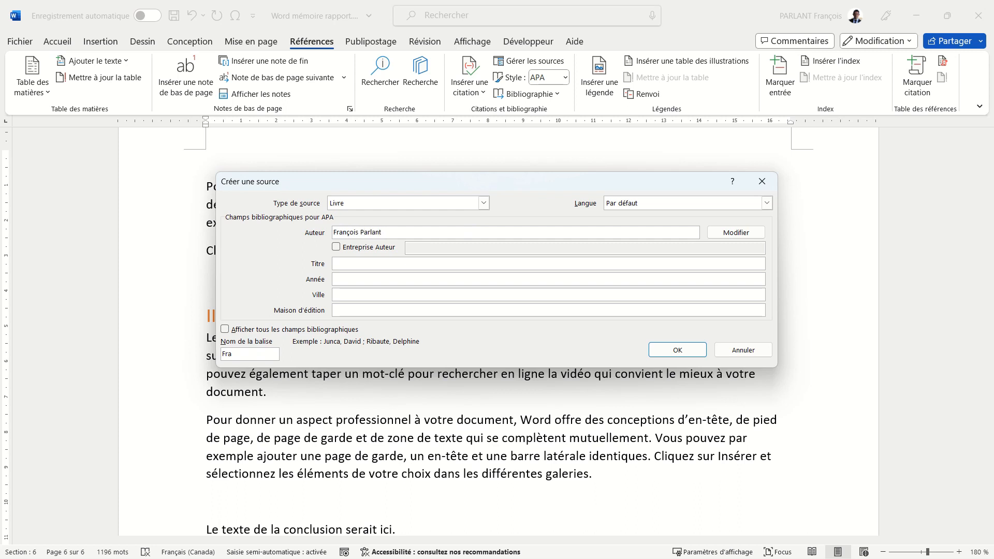
pyautogui.click(446, 264)
pyautogui.write('Tuto Word')
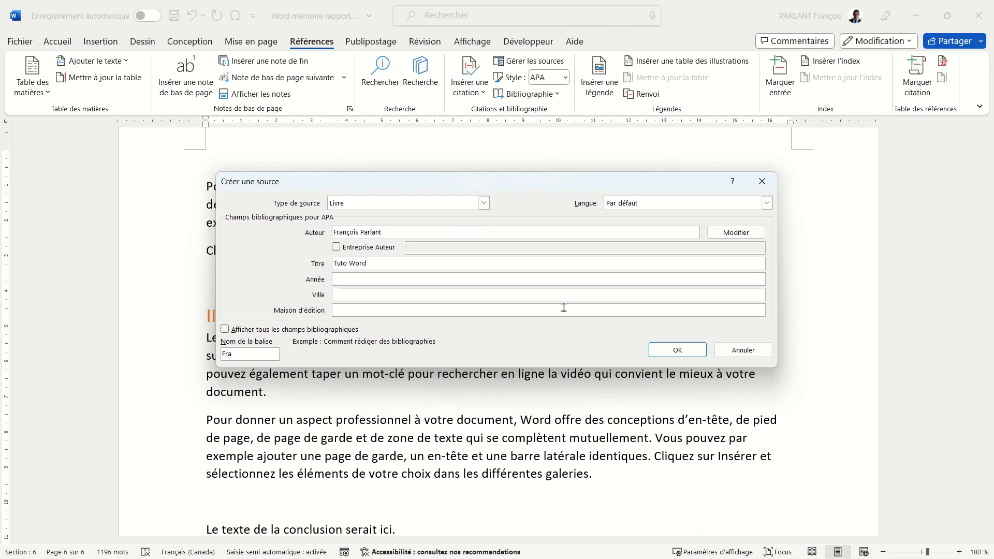
# - Complete the source with year 2023, city Bordeaux and publisher "chez mois", and insert its citation
pyautogui.click(545, 282)
pyautogui.write('2023')
pyautogui.click(530, 296)
pyautogui.write('Bordeaux')
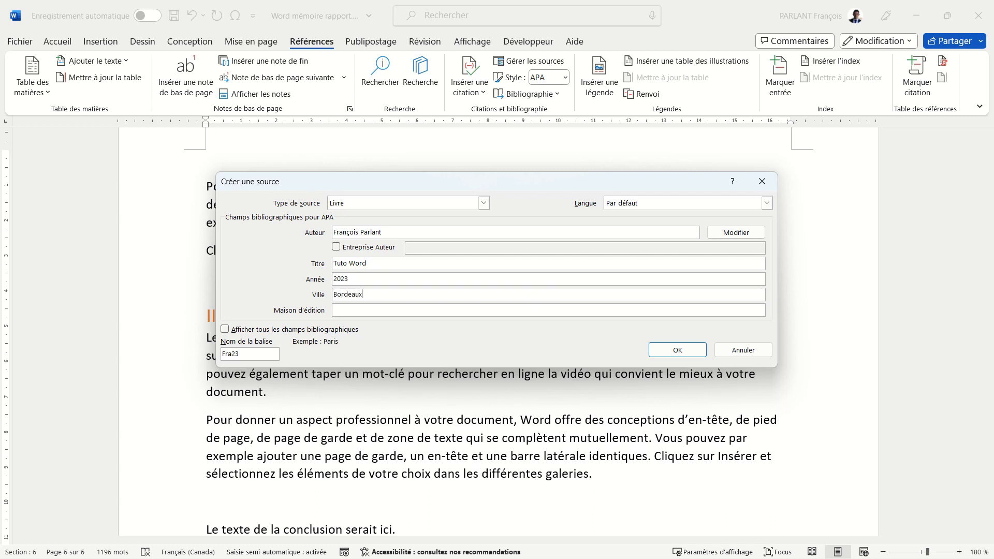
pyautogui.click(588, 311)
pyautogui.write('chez mois')
pyautogui.click(675, 354)
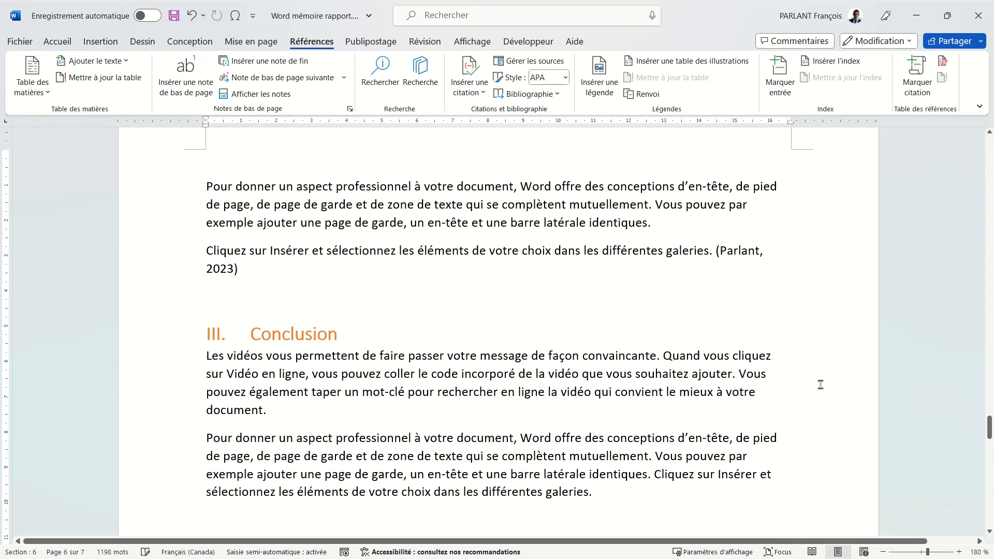
# - Cite the existing "Tuto Word" source after "souhaitez ajouter." in the first paragraph of the Conclusion
pyautogui.click(474, 94)
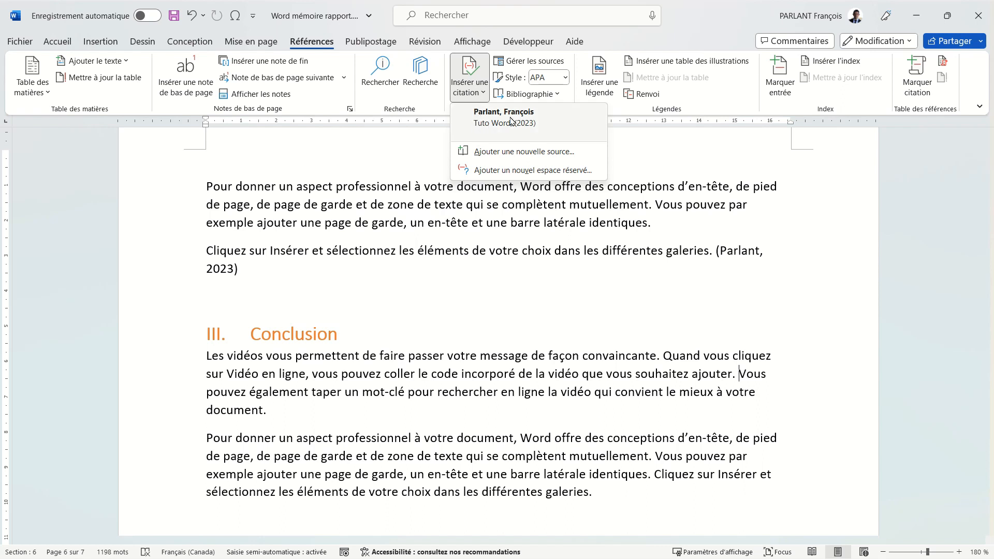
pyautogui.click(511, 121)
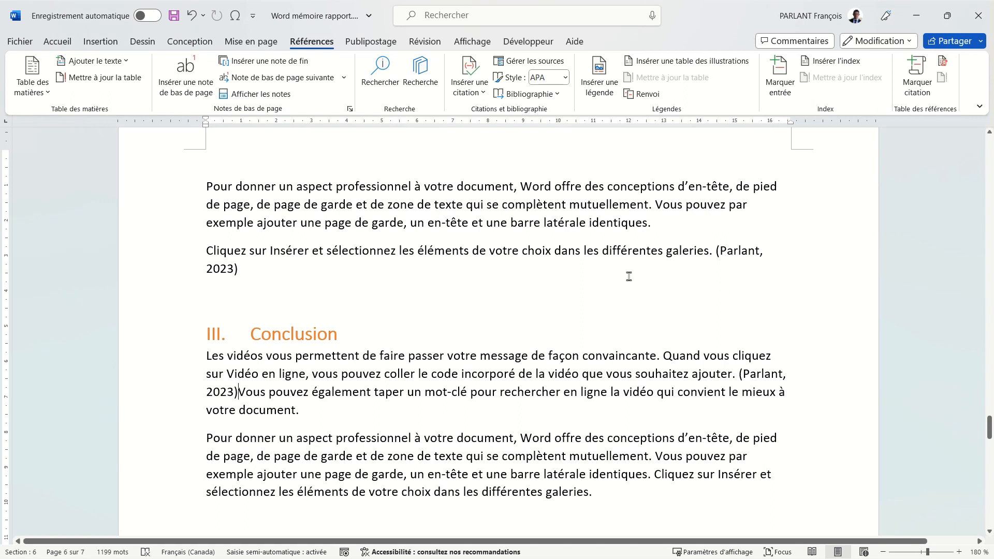
pyautogui.click(566, 78)
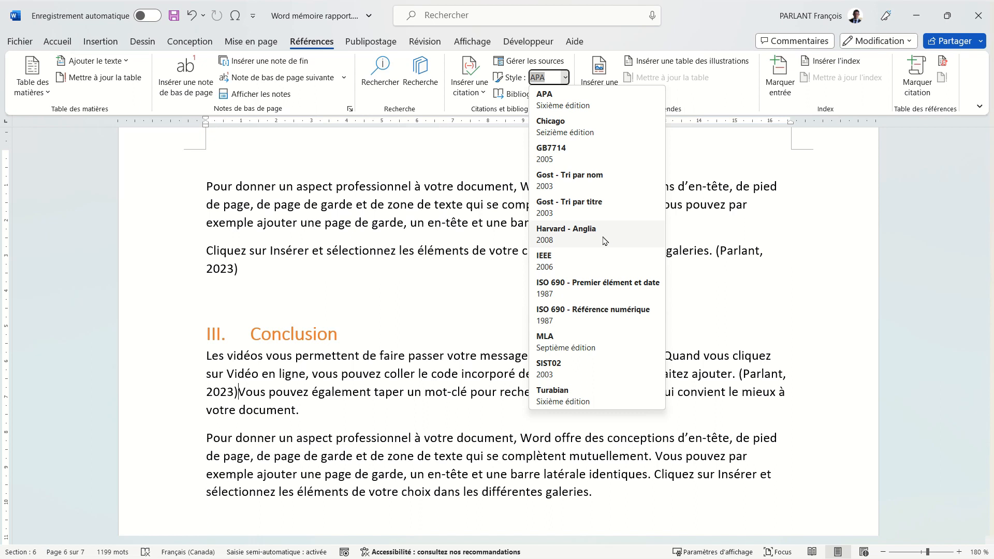
pyautogui.click(448, 257)
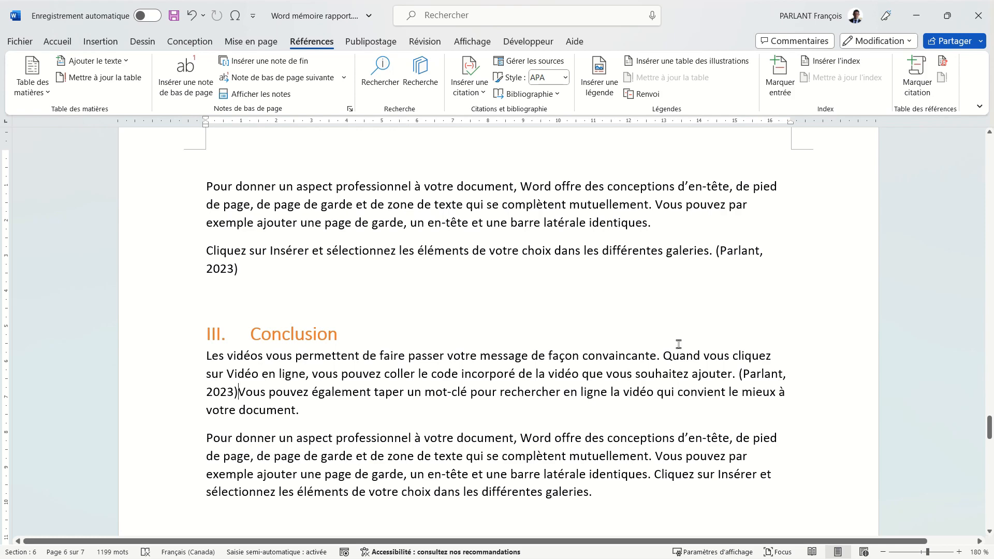
# - Insert the built-in "Bibliographie" bibliography between the list of figures and the table of contents
pyautogui.scroll(-5, 681, 342)
pyautogui.scroll(8, 678, 343)
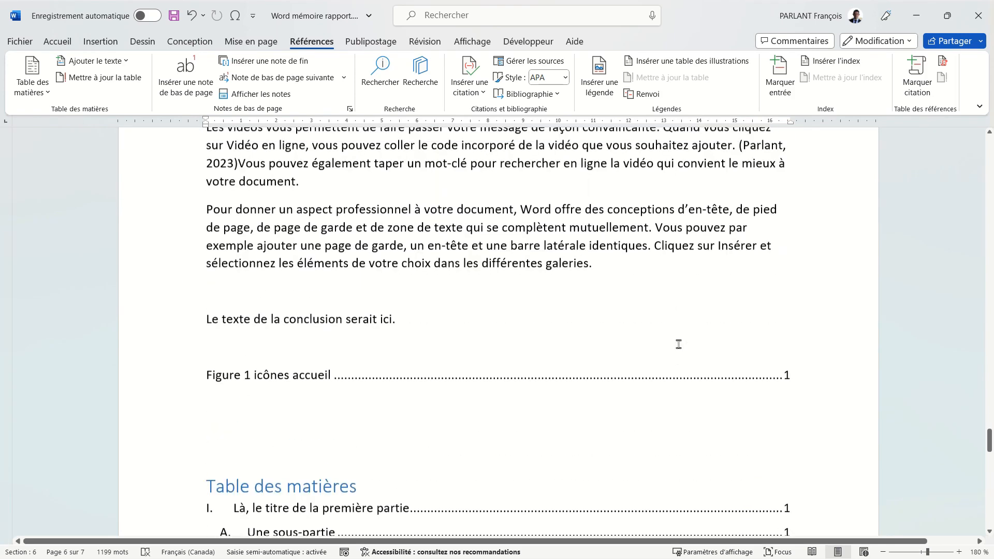
pyautogui.click(425, 427)
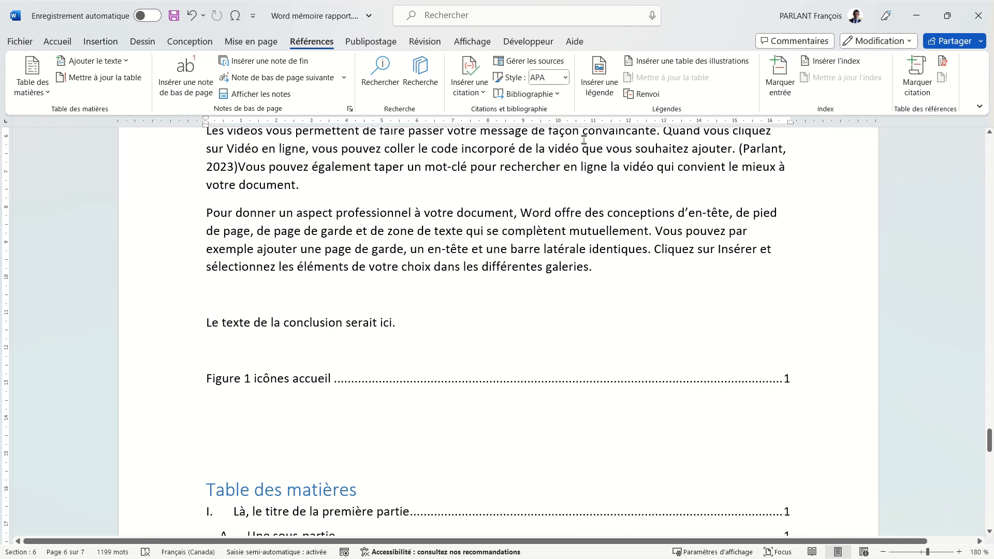
pyautogui.click(533, 94)
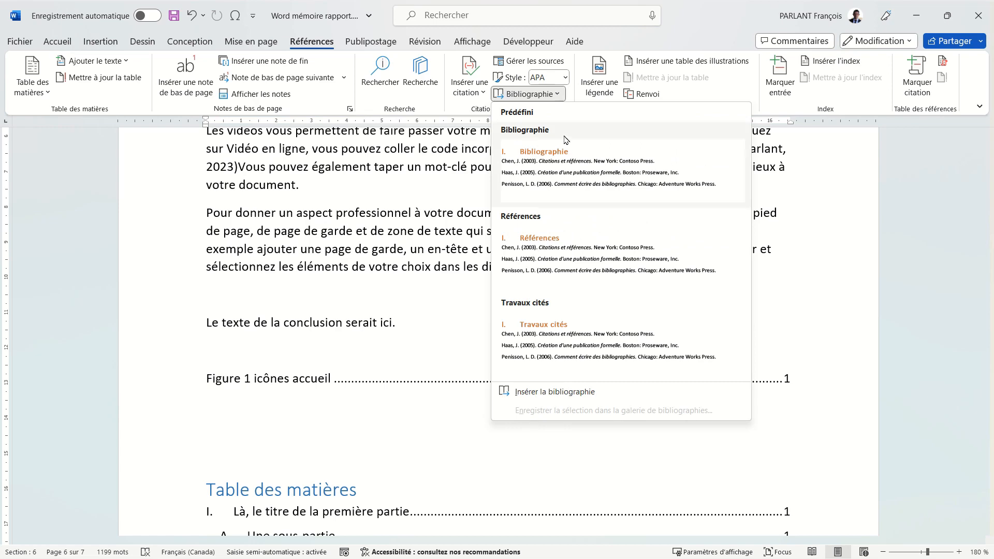
pyautogui.click(582, 175)
pyautogui.scroll(-3, 579, 348)
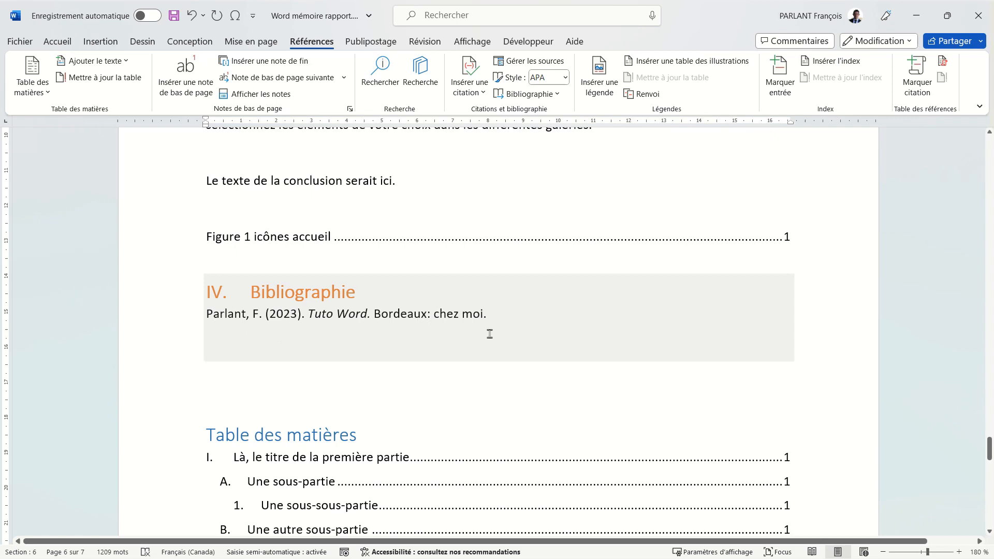
pyautogui.scroll(1, 620, 305)
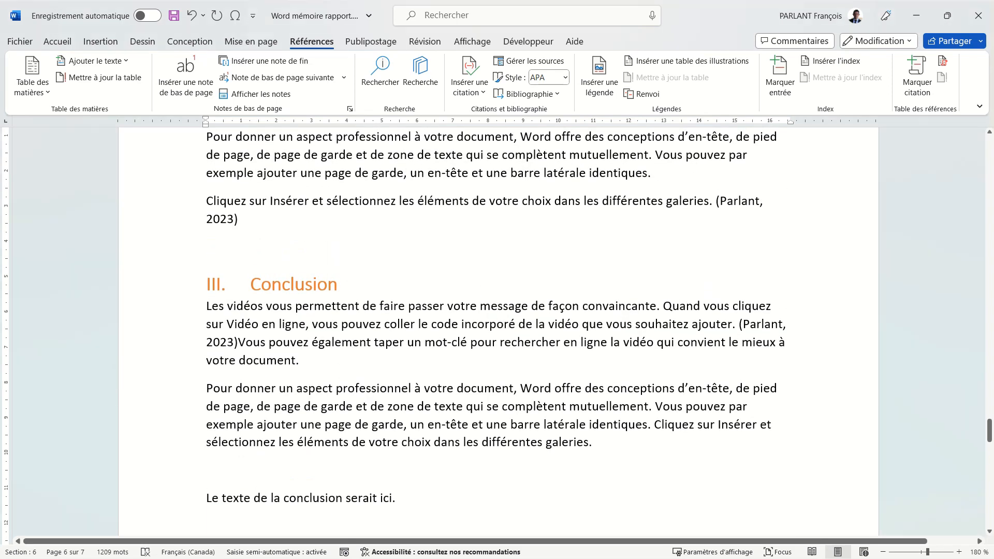
pyautogui.scroll(3, 619, 243)
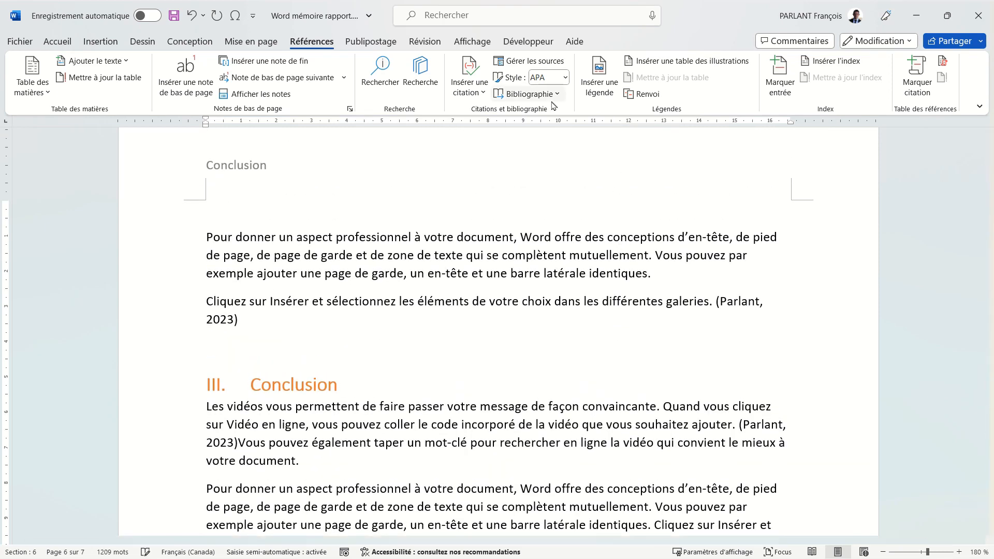
pyautogui.click(558, 95)
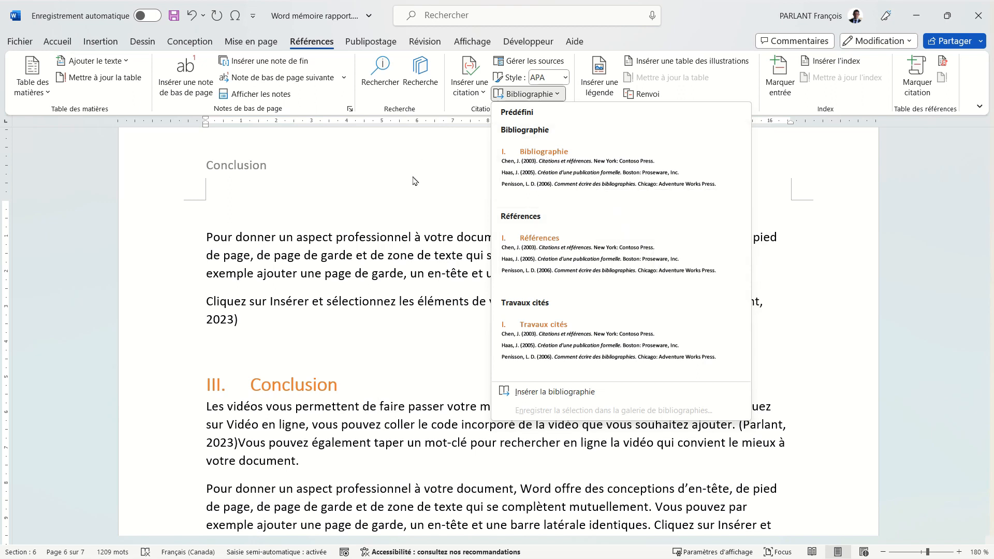
pyautogui.click(413, 296)
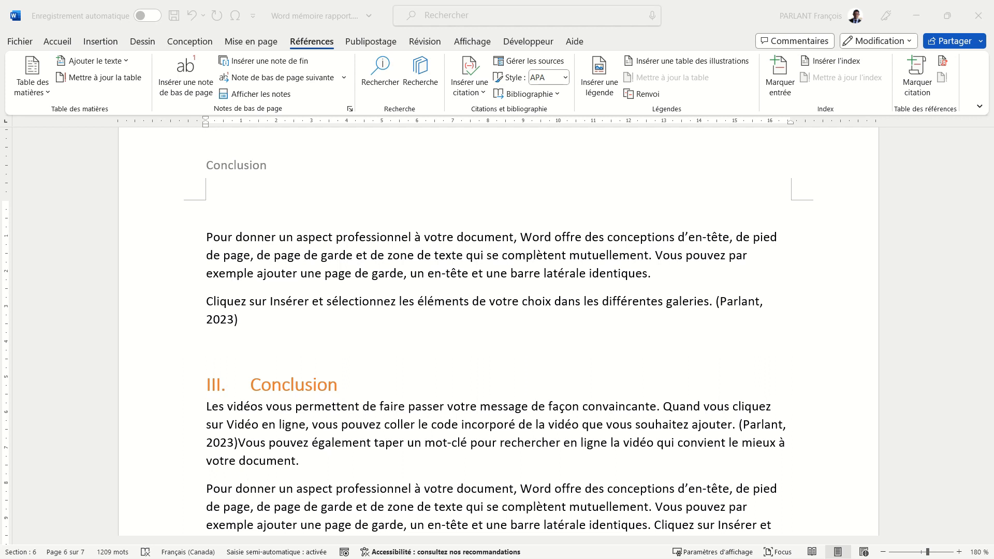
# - Switch to File Explorer and locate the Sources.xml file in the Microsoft Bibliography folder
pyautogui.moveTo(993, 181); pyautogui.dragTo(470, 145)
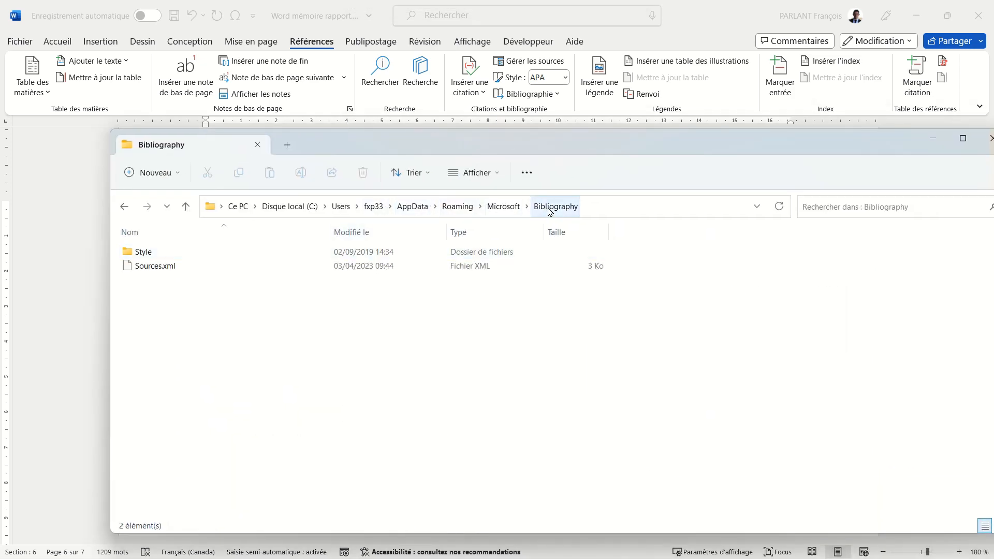
pyautogui.click(161, 269)
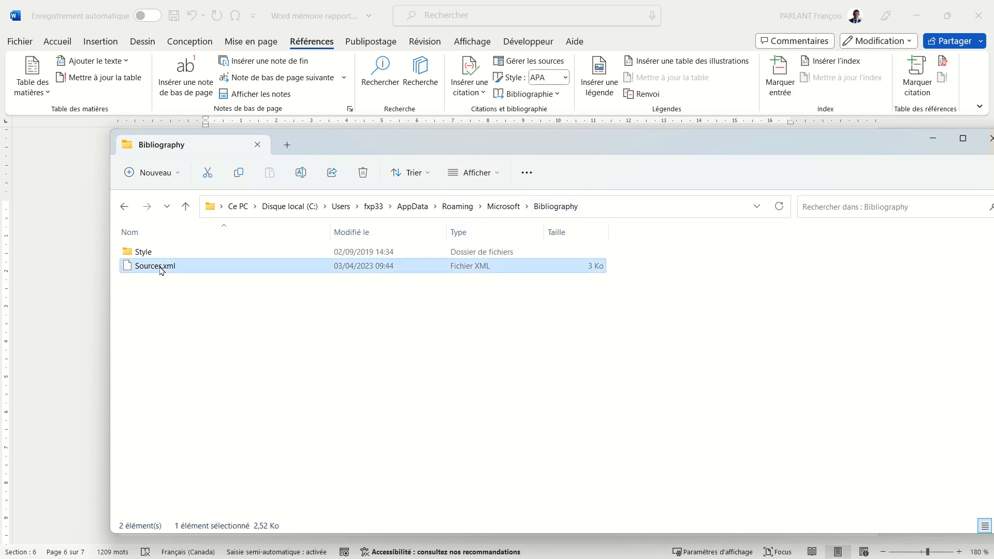
pyautogui.moveTo(421, 149); pyautogui.dragTo(993, 197)
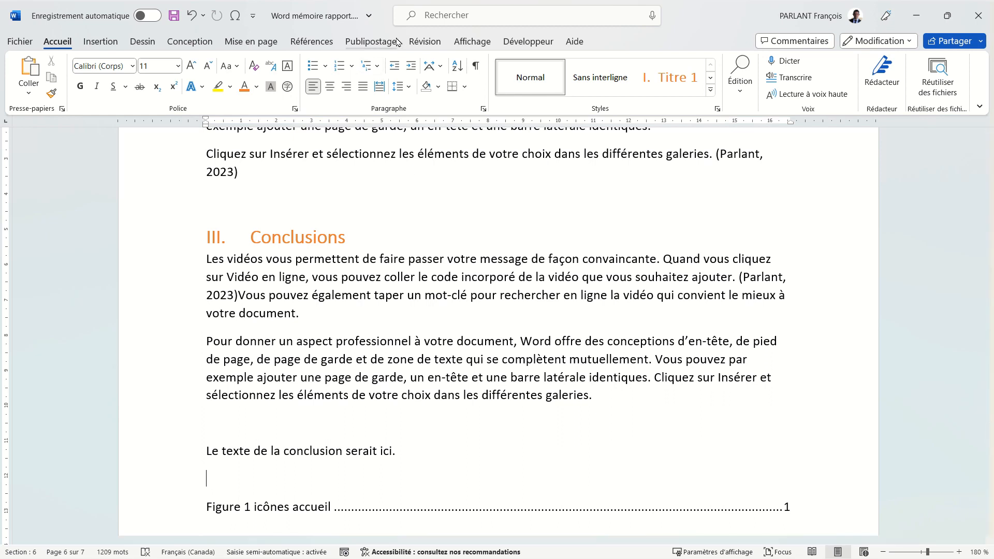
# - Turn on change tracking for the document
pyautogui.click(416, 44)
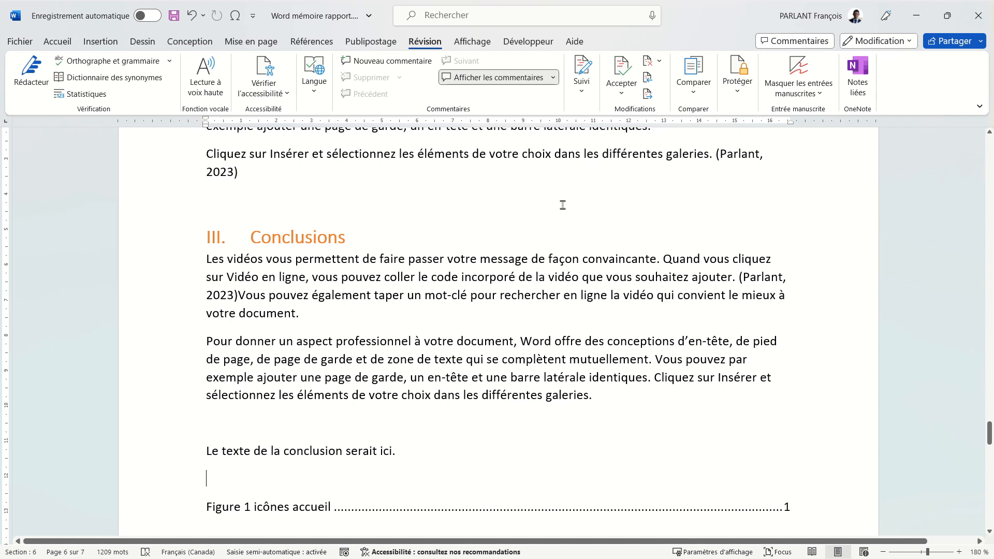
pyautogui.click(587, 93)
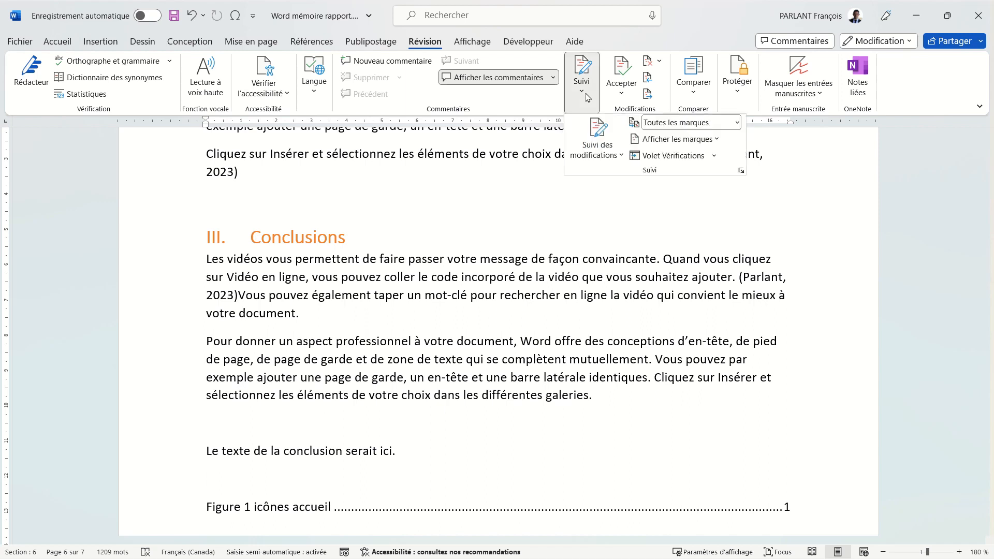
pyautogui.click(600, 134)
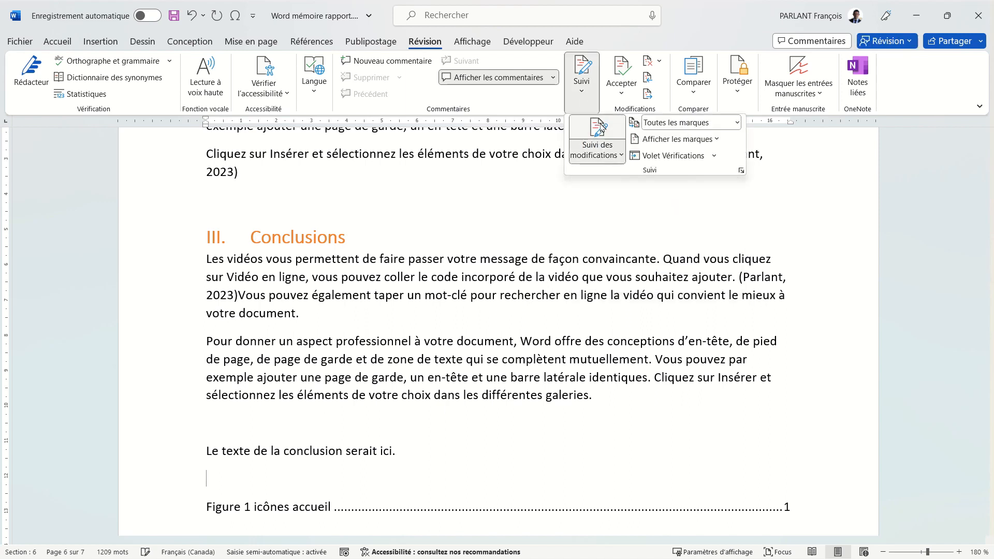
pyautogui.click(558, 341)
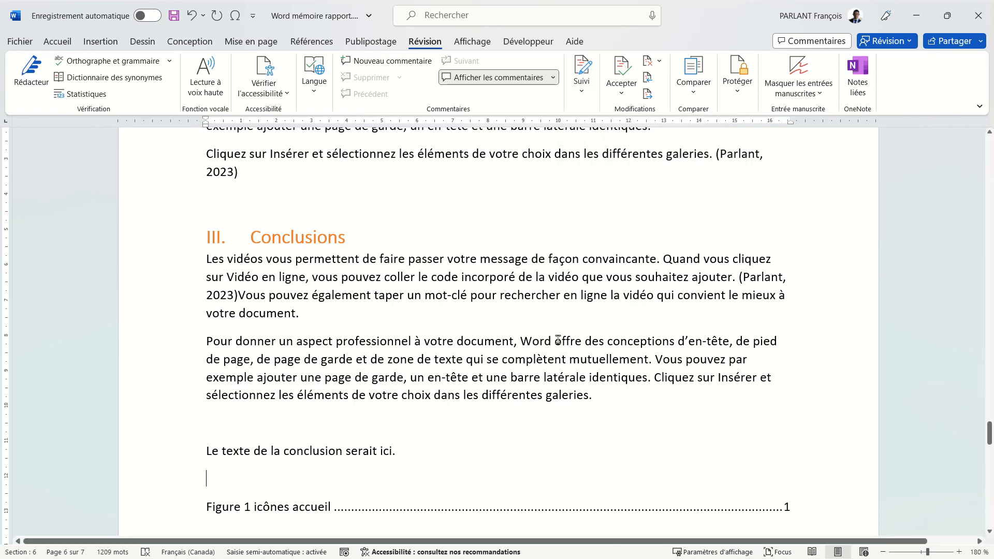
# - Delete the final "s" of the heading "Conclusions" and enter "Titre des illustrations" on the empty line above the Figure 1 entry
pyautogui.click(403, 246)
pyautogui.press('BackSpace')
pyautogui.click(370, 476)
pyautogui.write('T')
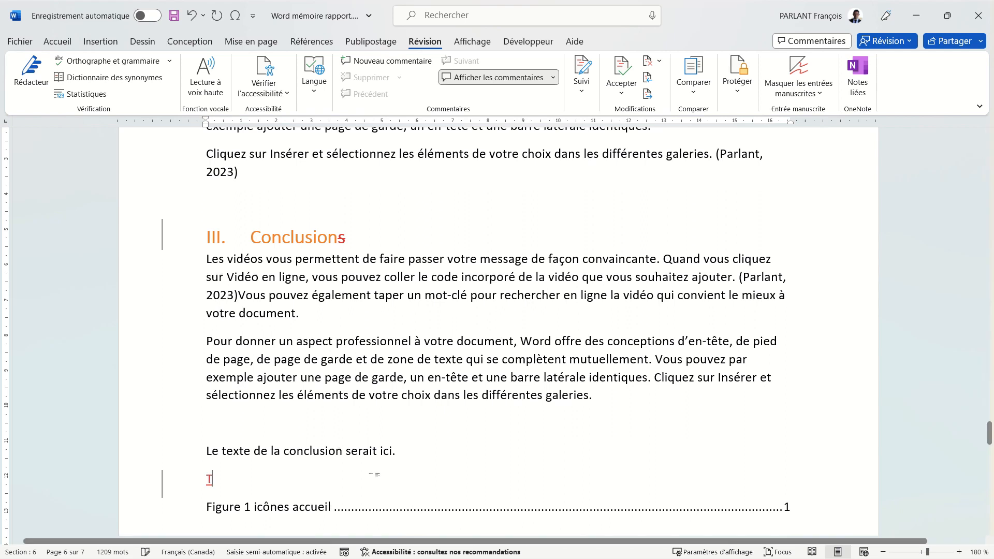
pyautogui.write('itre des ')
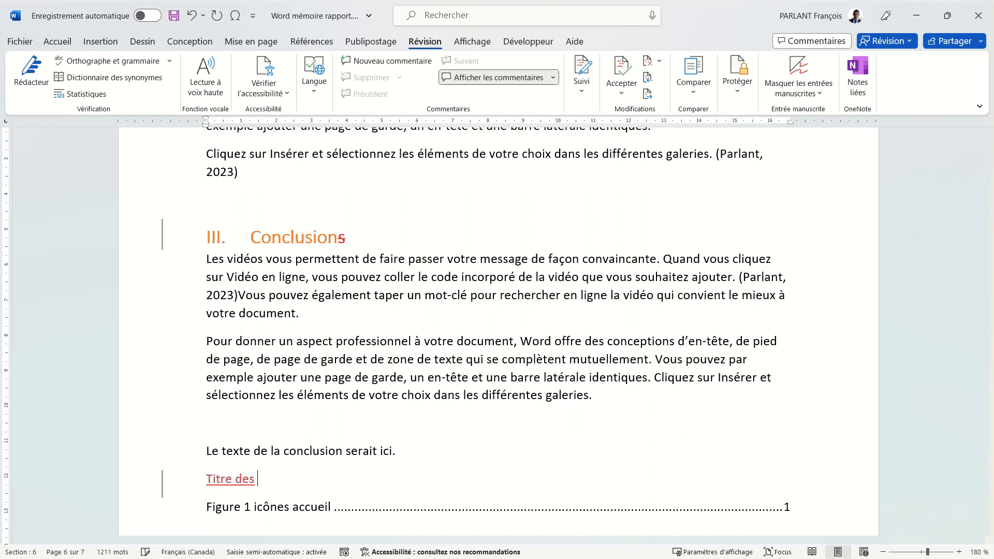
pyautogui.write('illustrations')
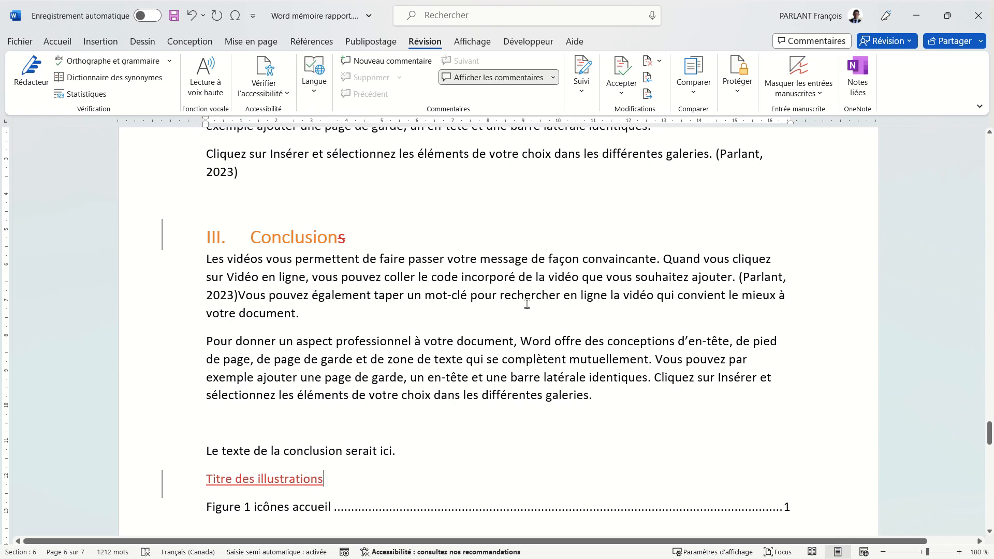
# - Go to the tracked deletion in the "Conclusions" heading and accept it, along with the tracked insertion "Titre des illustrations"
pyautogui.scroll(5, 527, 304)
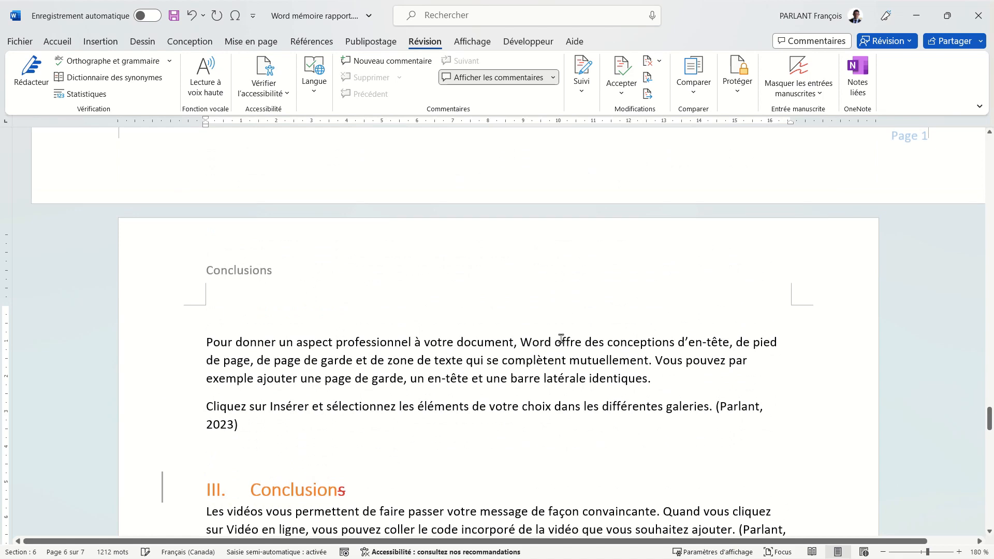
pyautogui.scroll(5, 561, 338)
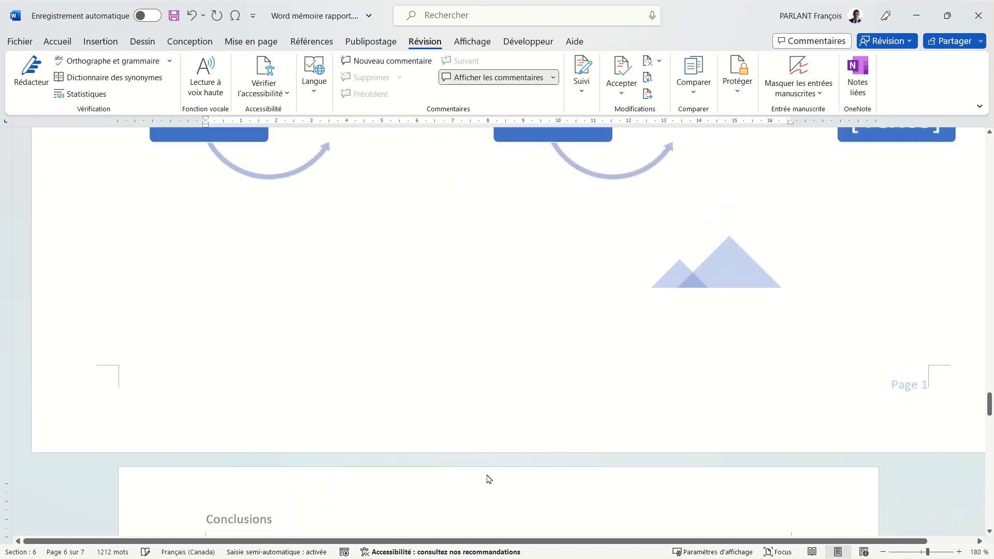
pyautogui.scroll(-4, 486, 479)
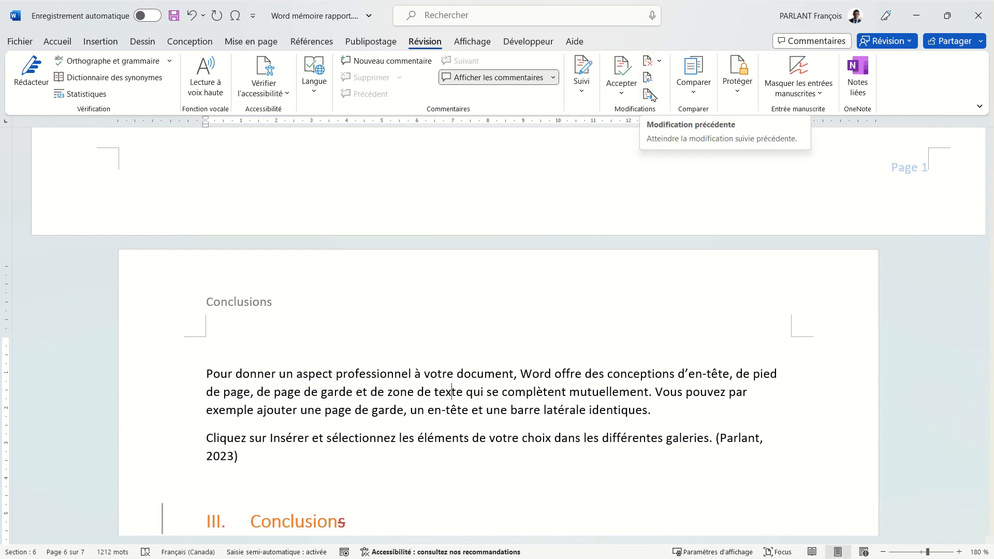
pyautogui.click(653, 99)
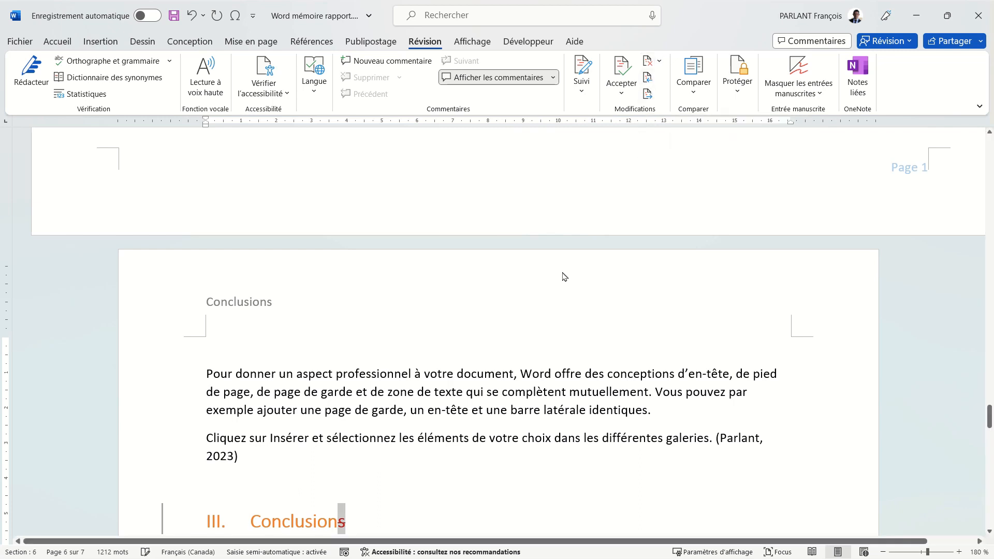
pyautogui.scroll(-3, 616, 237)
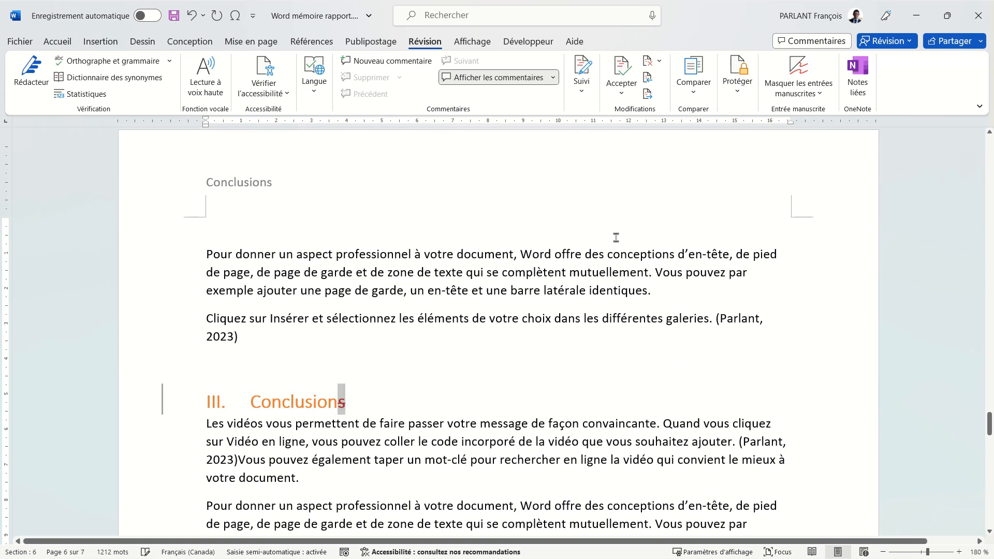
pyautogui.click(621, 73)
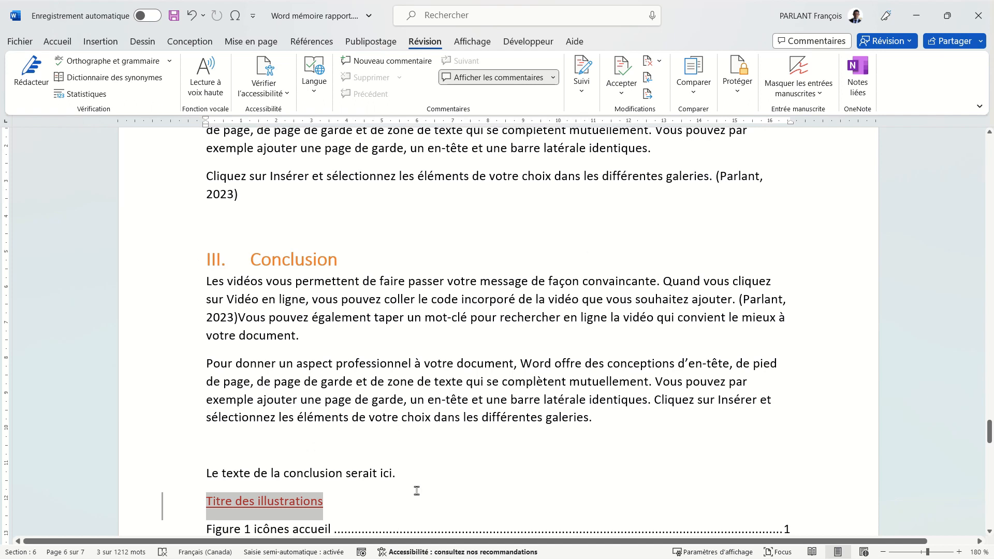
pyautogui.click(621, 78)
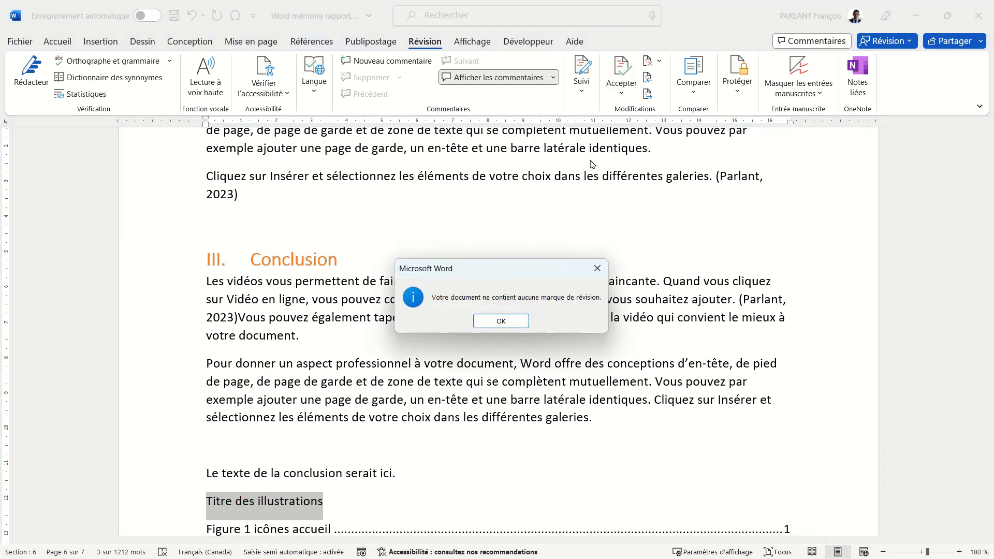
pyautogui.click(503, 320)
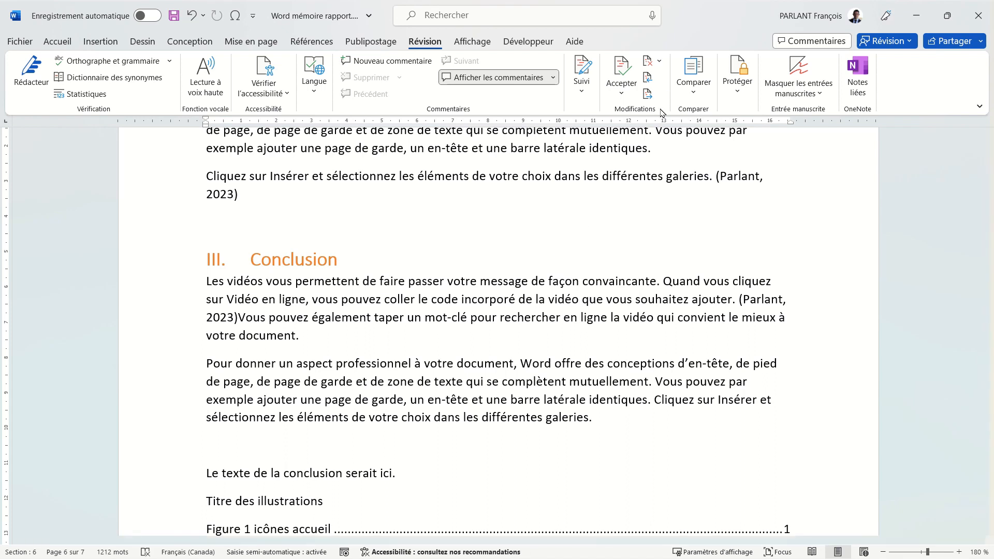
pyautogui.click(621, 94)
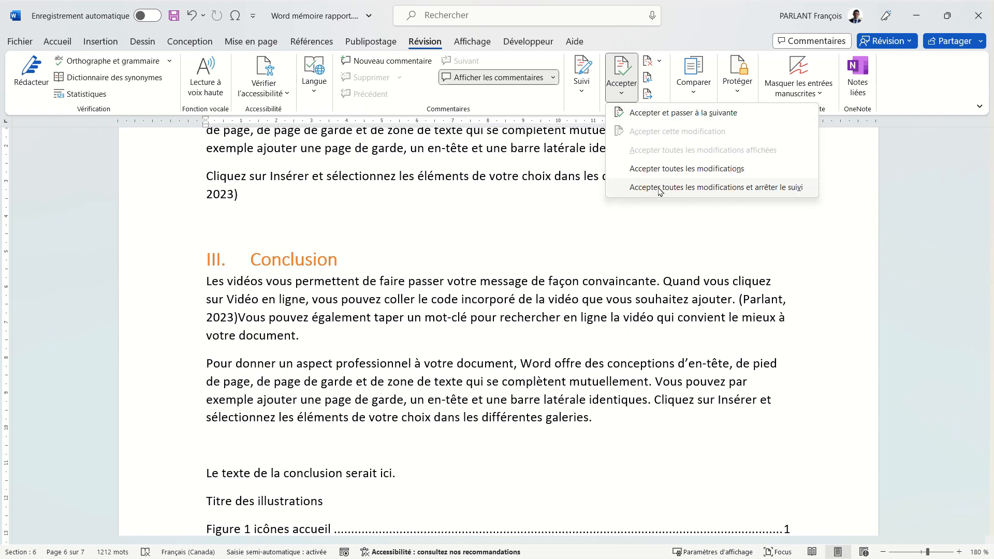
pyautogui.click(592, 251)
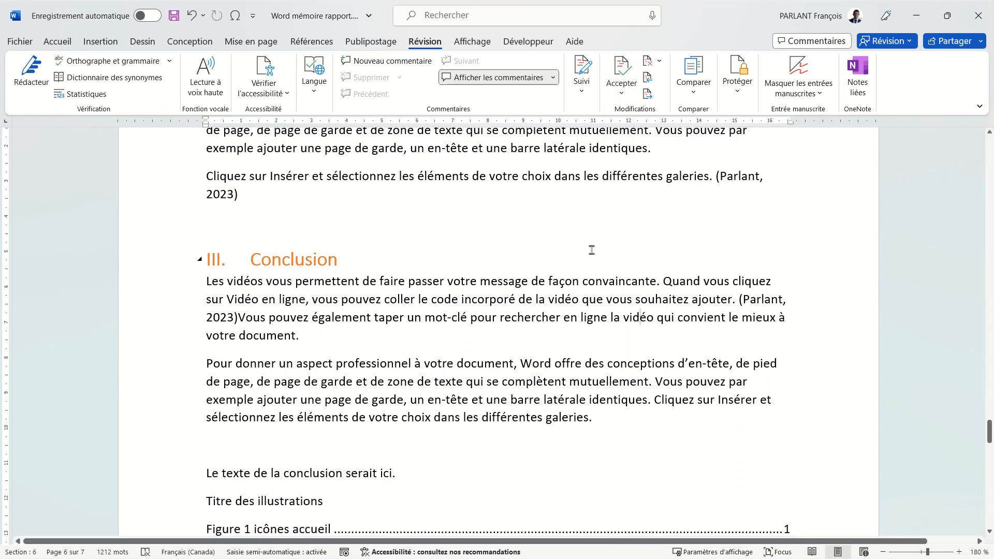
pyautogui.click(692, 91)
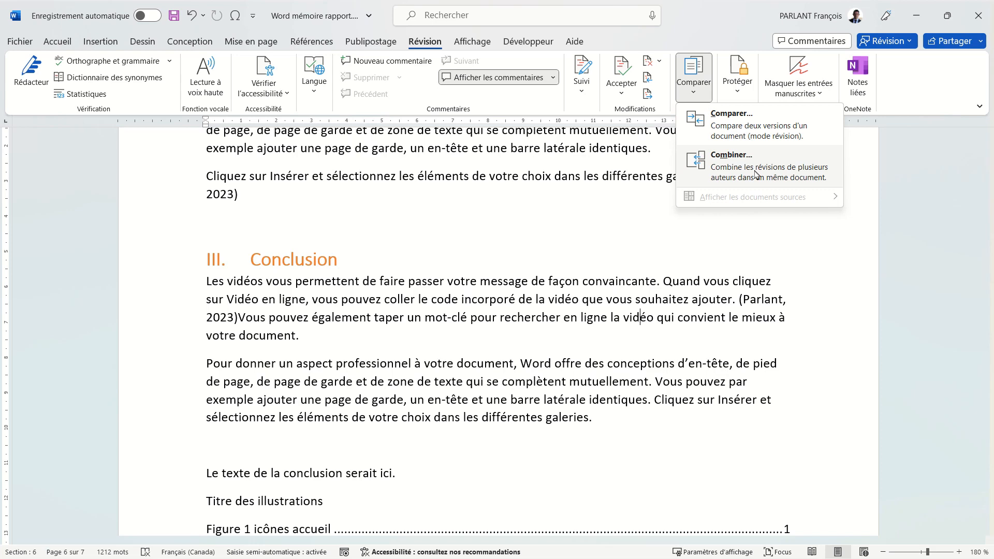
pyautogui.click(583, 357)
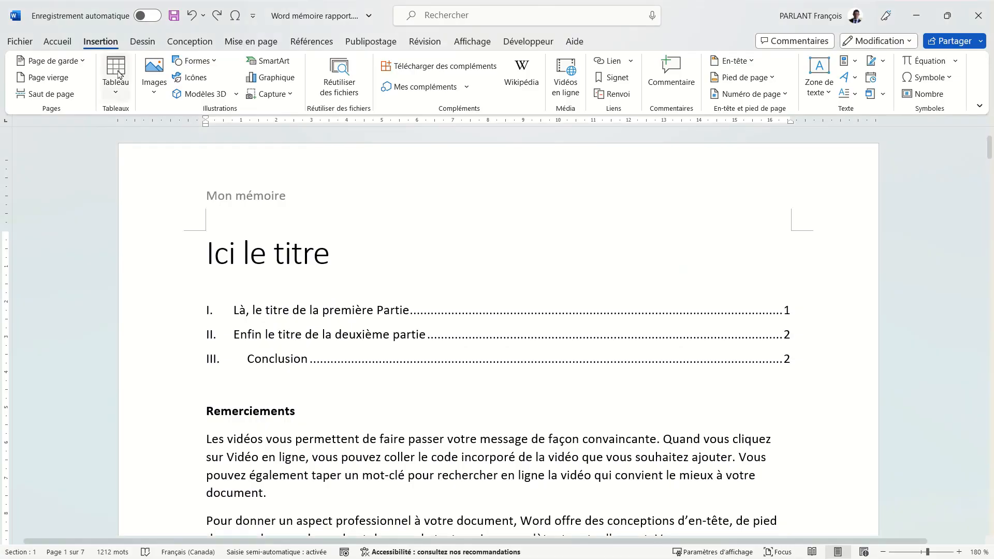
# - Insert the "Lignes latérales" built-in cover page at the start of the document
pyautogui.click(65, 61)
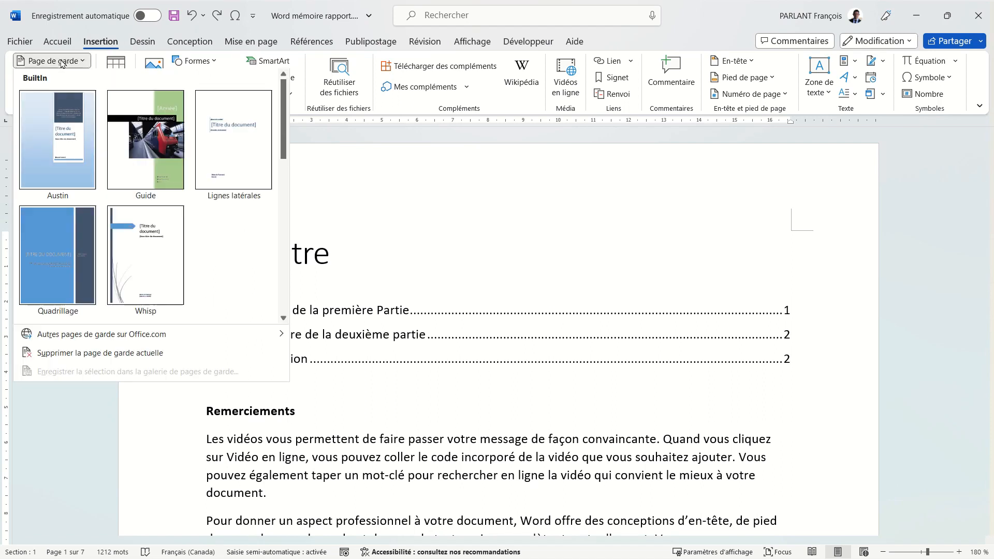
pyautogui.scroll(-3, 238, 253)
pyautogui.scroll(3, 238, 254)
pyautogui.click(238, 162)
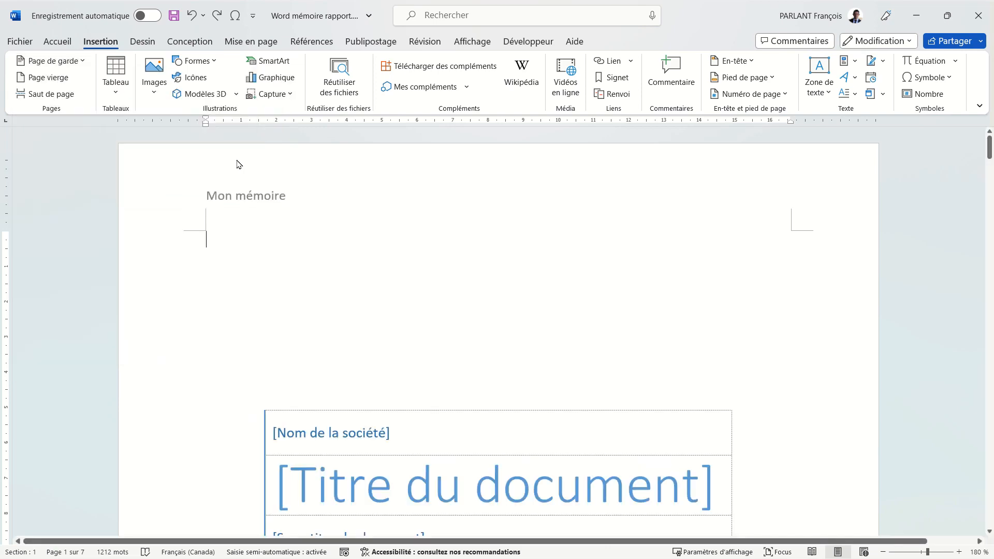
pyautogui.scroll(-7, 686, 352)
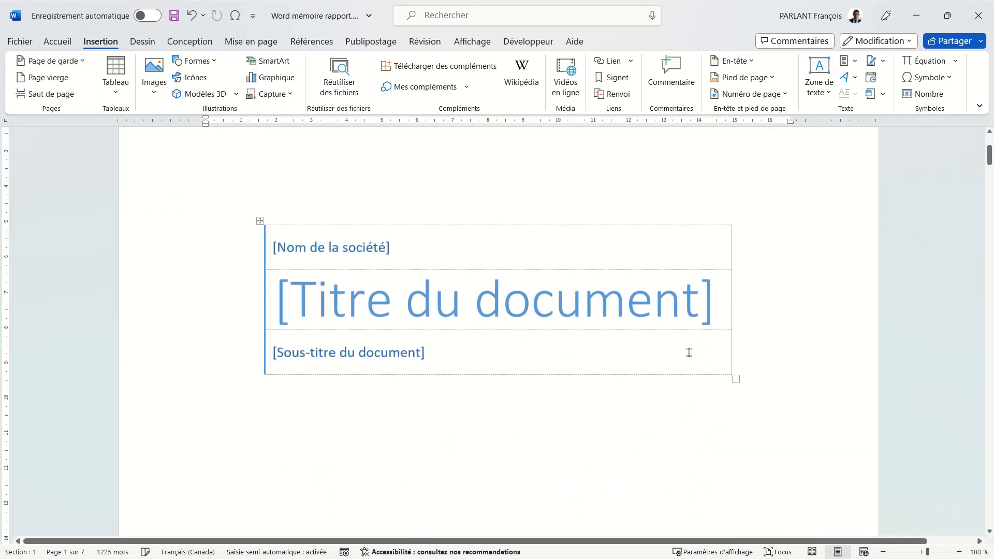
# - Review the cover page down to its author and date block, and open the page range for entry in the print settings
pyautogui.scroll(-10, 737, 352)
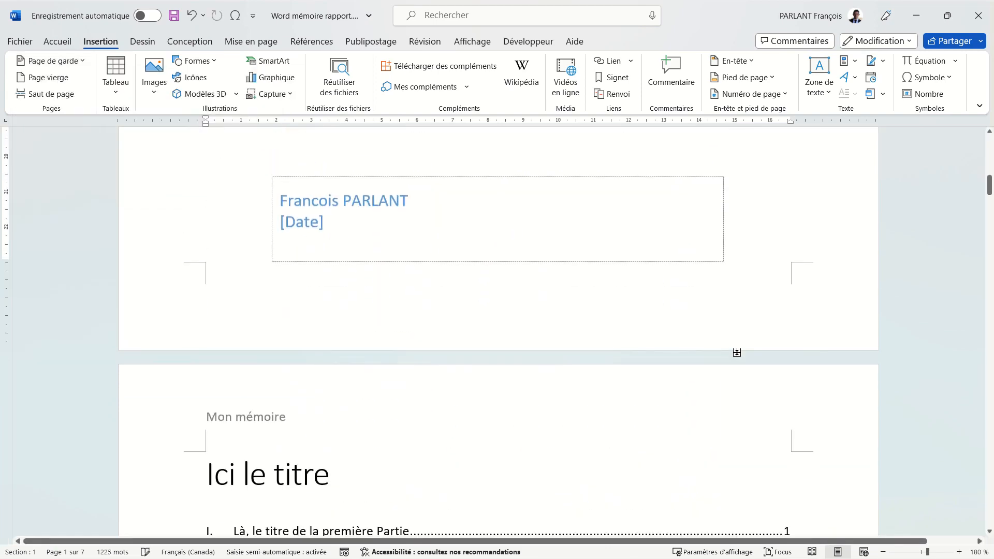
pyautogui.scroll(4, 737, 353)
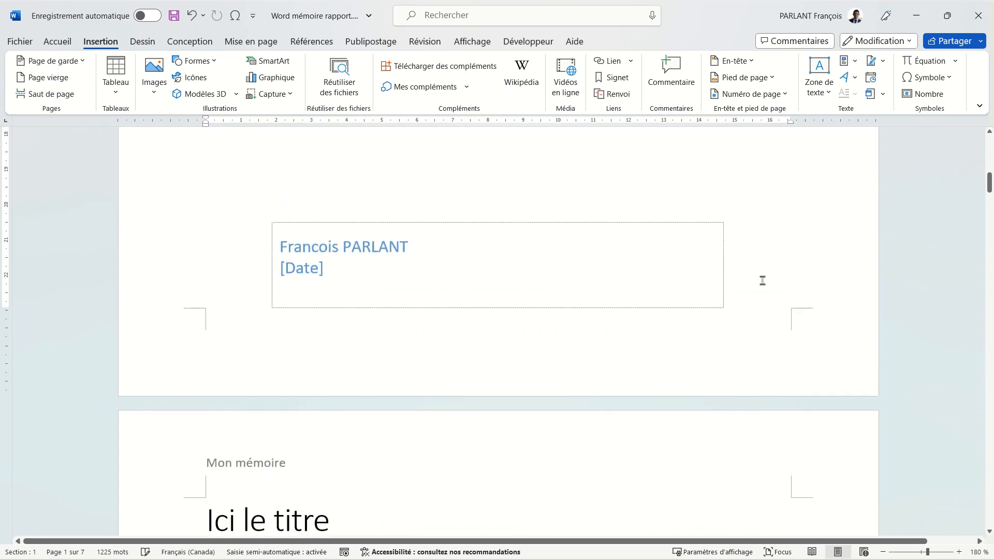
pyautogui.scroll(-6, 732, 494)
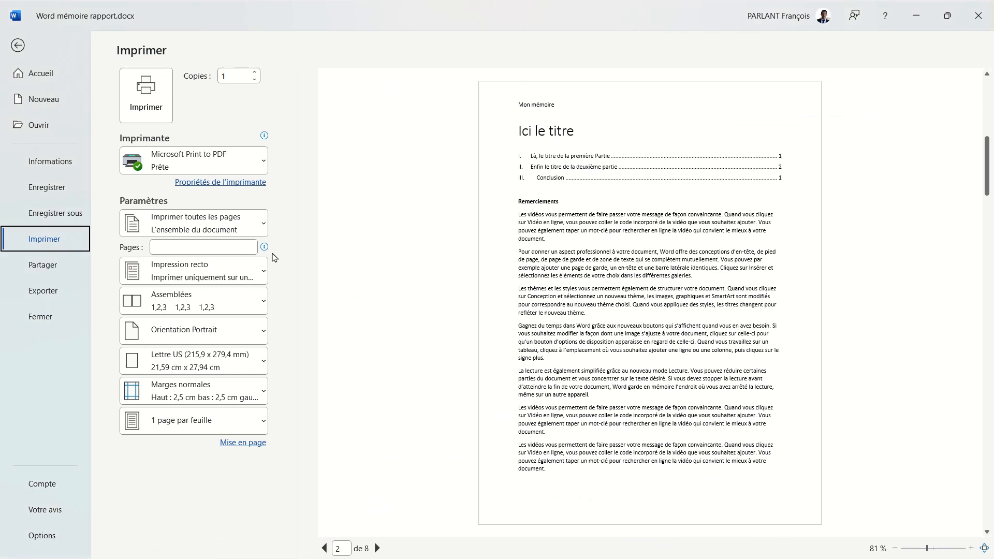
pyautogui.click(236, 246)
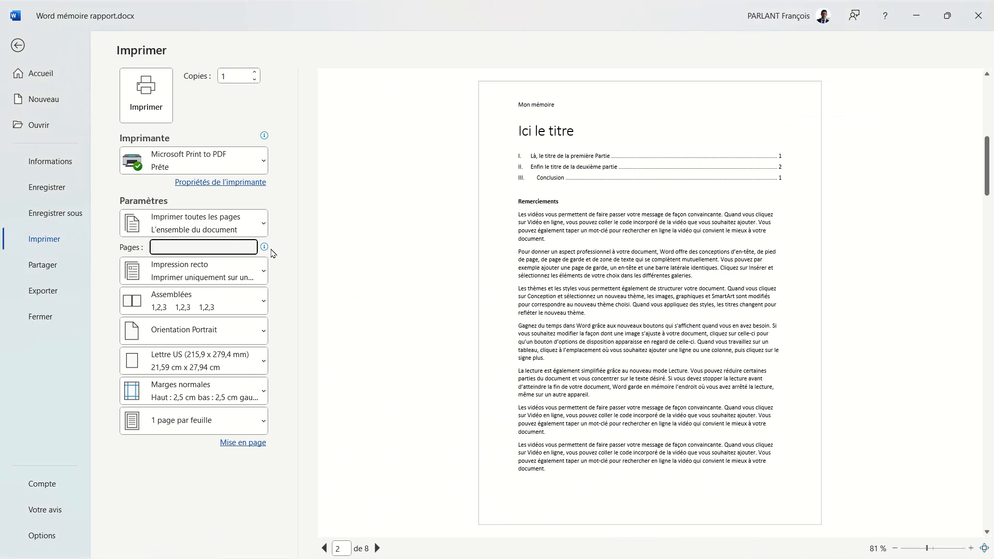
pyautogui.moveTo(265, 250)
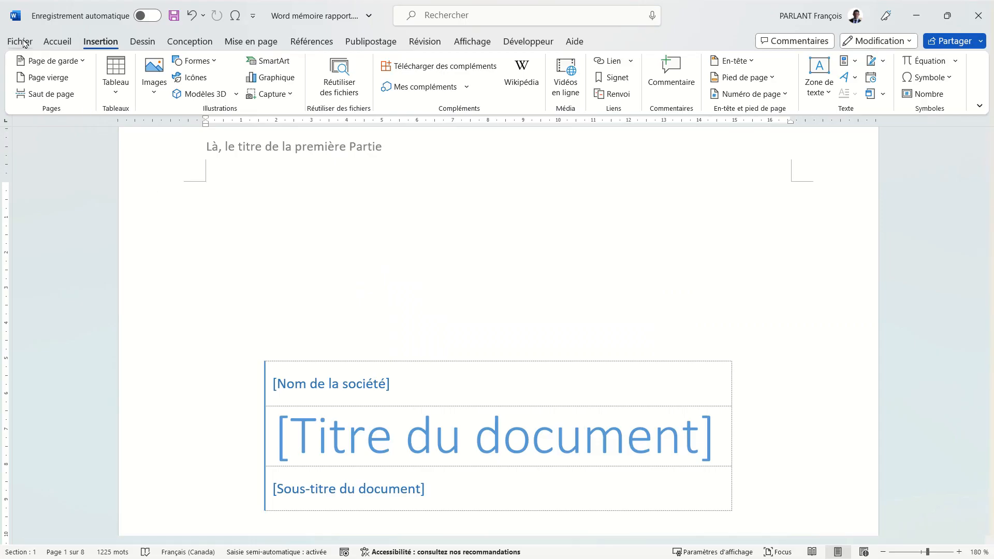
# - Set up a PDF export of the document as "Word mémoire rapport.pdf", with the option to create bookmarks from the headings (Titres) enabled
pyautogui.click(19, 41)
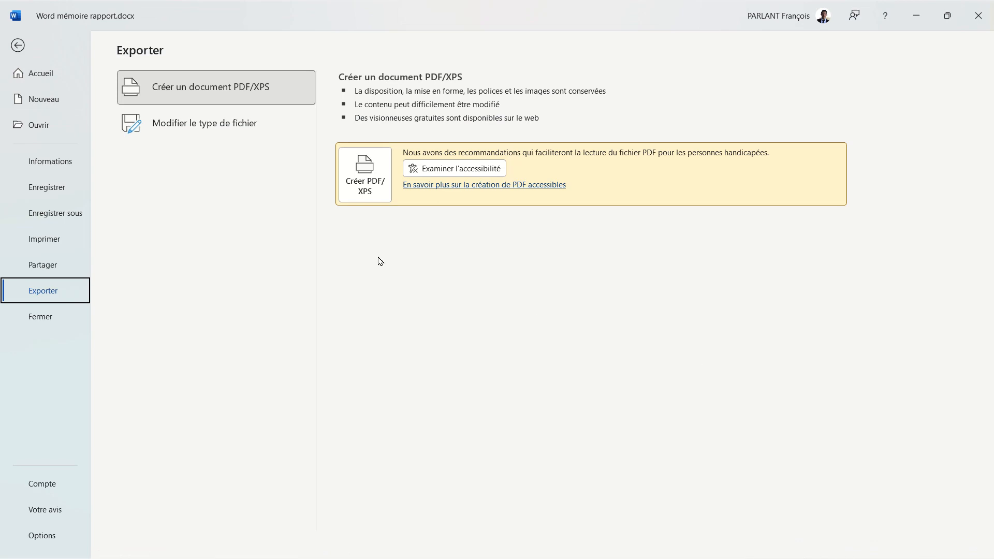
pyautogui.click(363, 193)
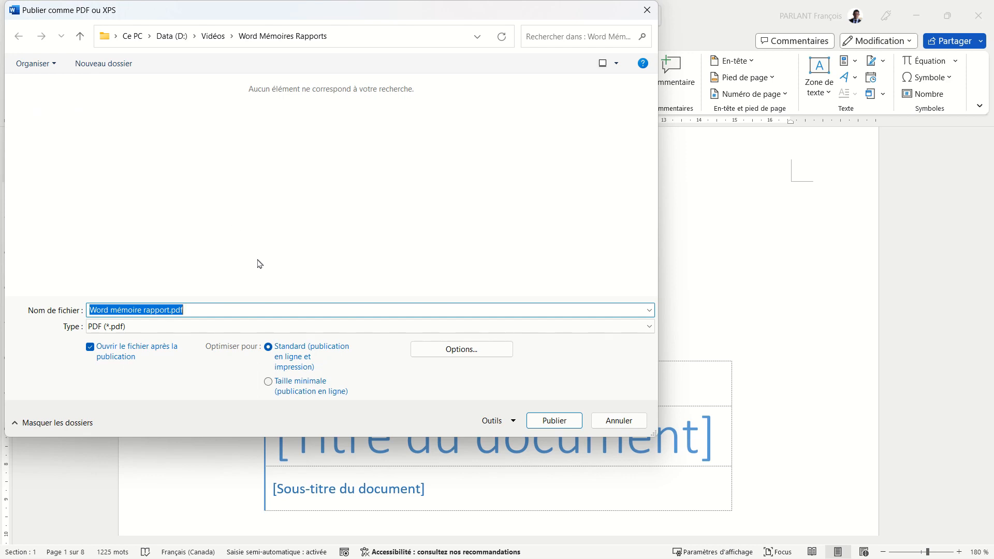
pyautogui.click(443, 355)
pyautogui.click(231, 222)
pyautogui.click(231, 222)
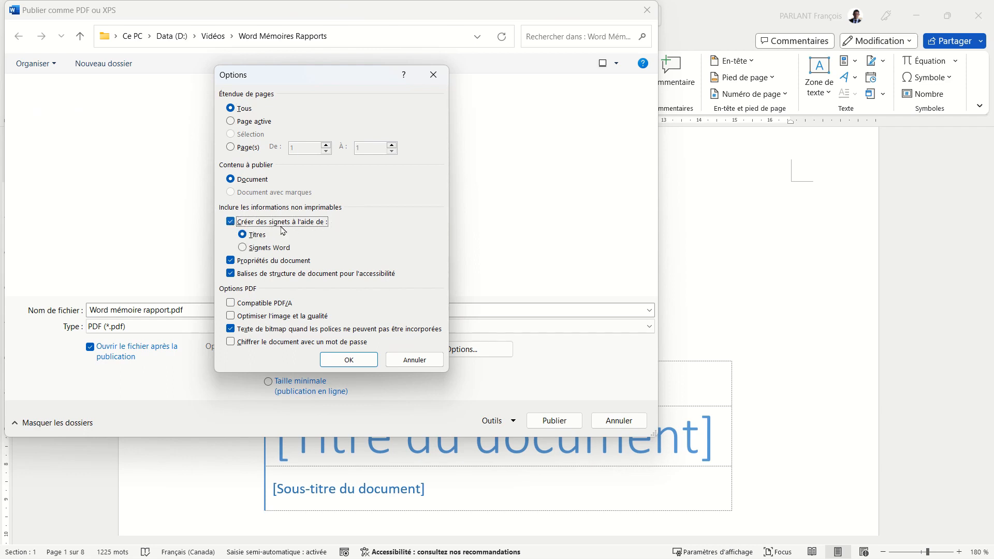
pyautogui.click(233, 223)
pyautogui.click(233, 223)
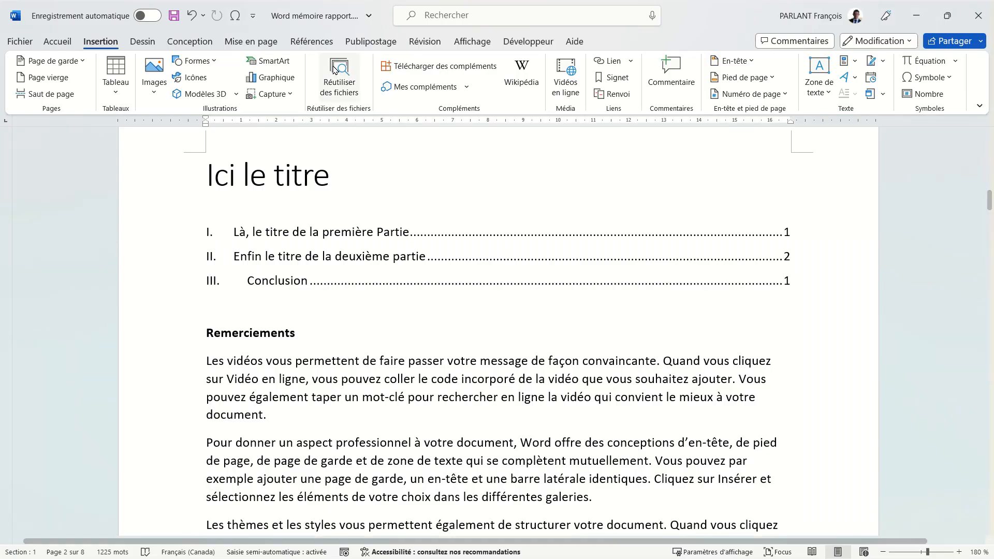
# - Switch the document to the Outline view (Plan)
pyautogui.click(312, 41)
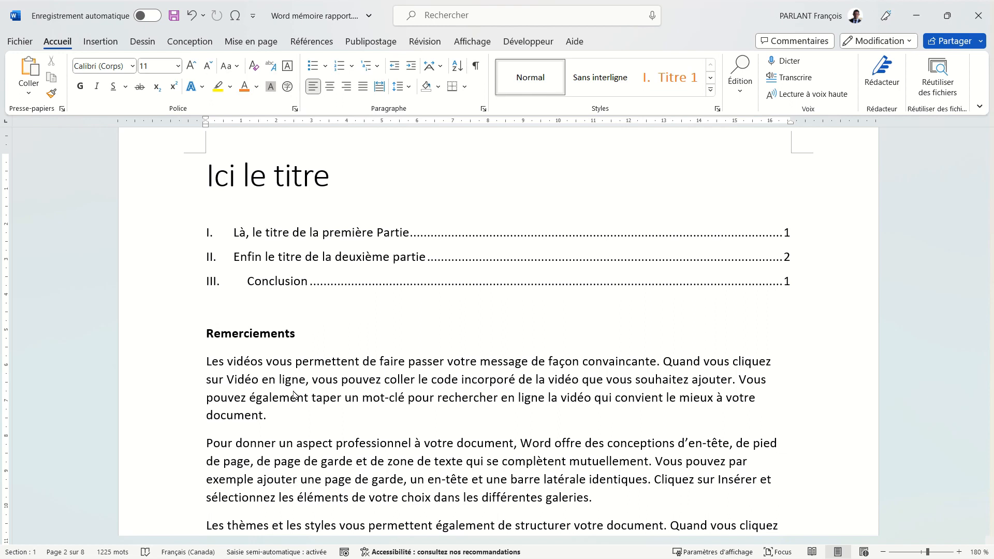
pyautogui.click(474, 44)
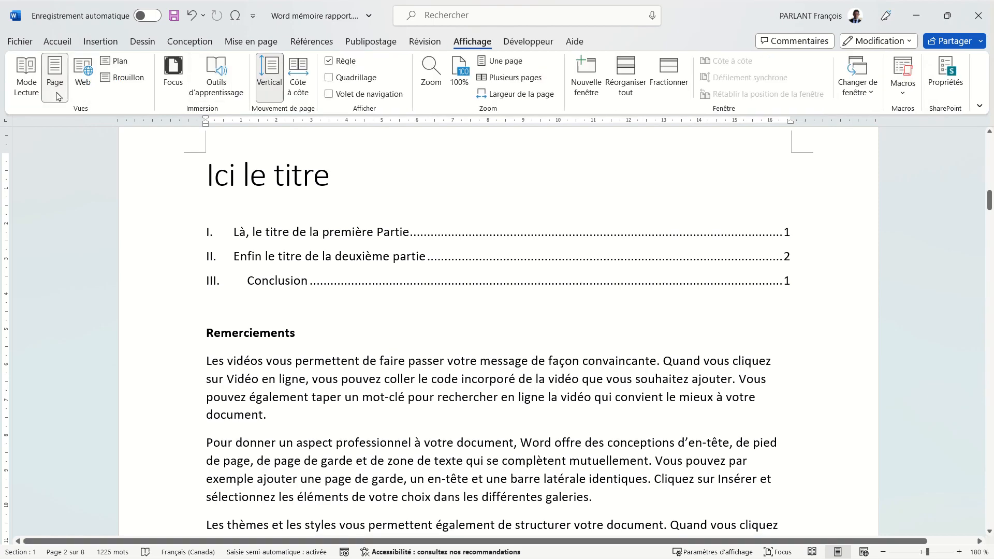
pyautogui.click(114, 61)
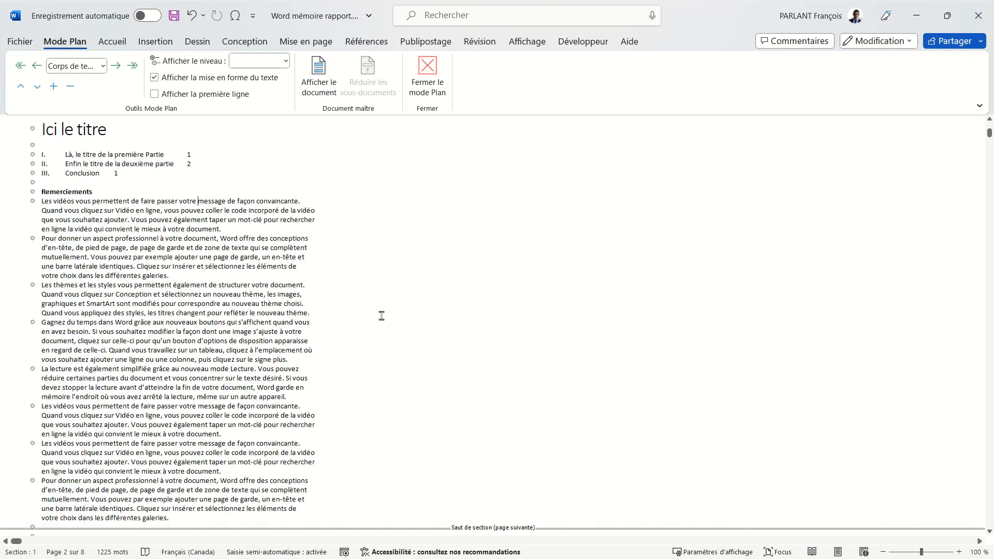